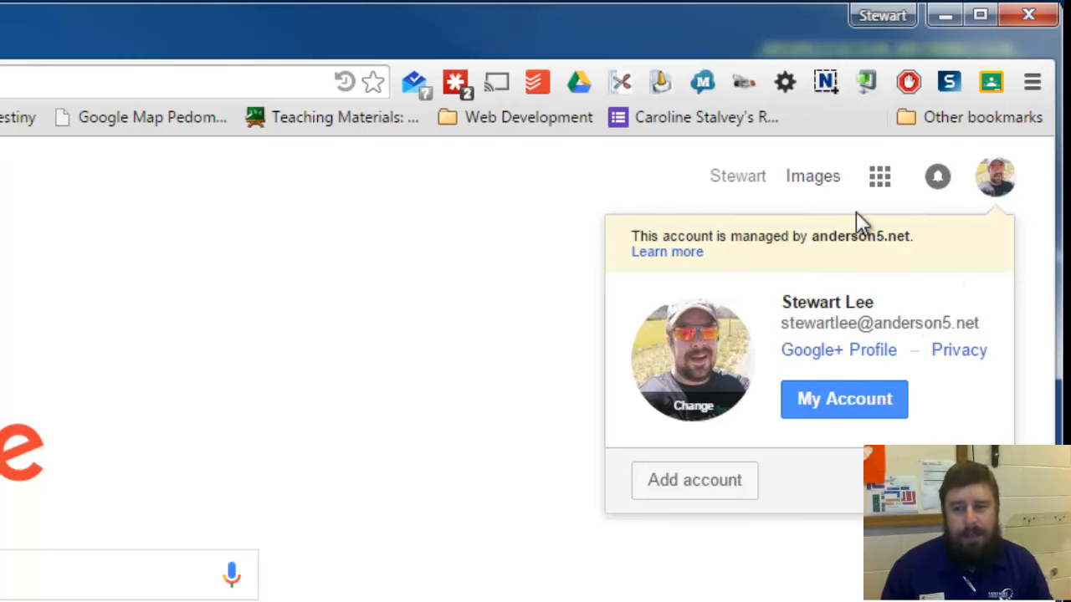
Open Google Calendar by going to calendar.google.com
{"action": "left_click", "coordinate": [879, 178]}
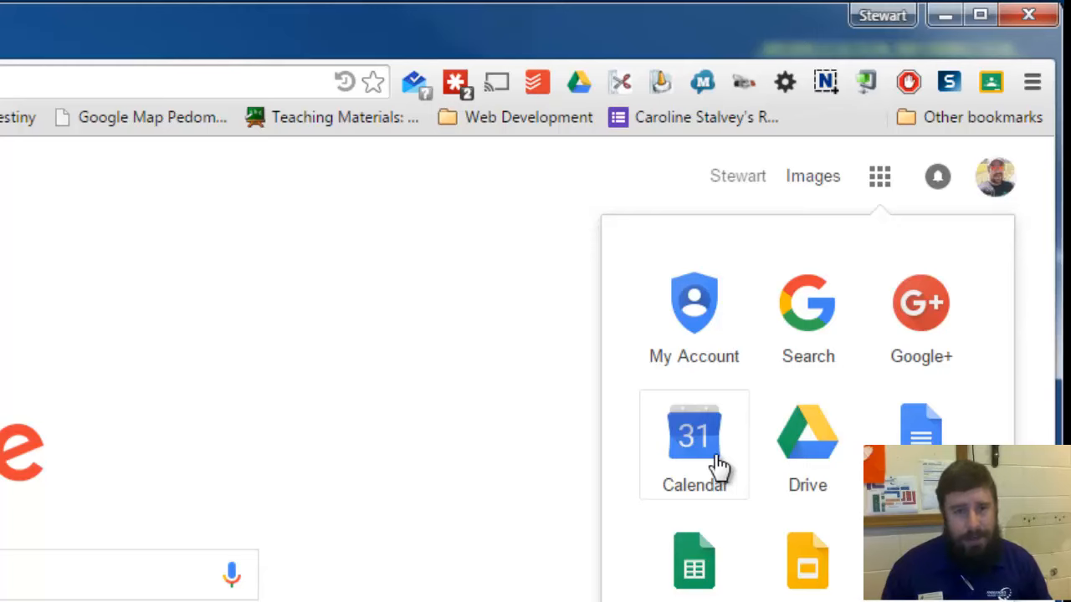
{"action": "left_click", "coordinate": [514, 73]}
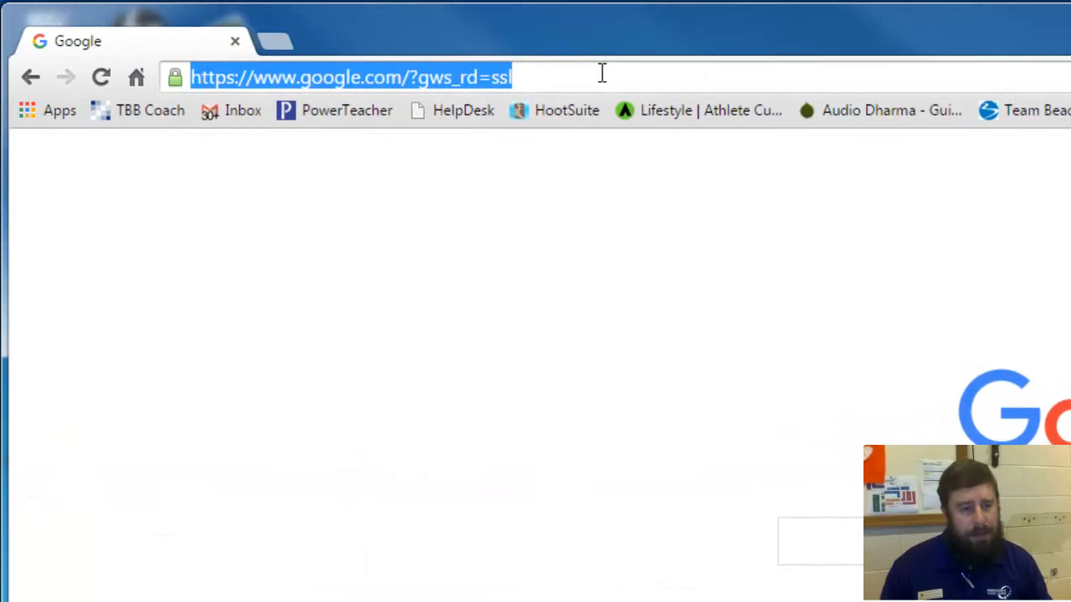
{"action": "type", "text": "calend"}
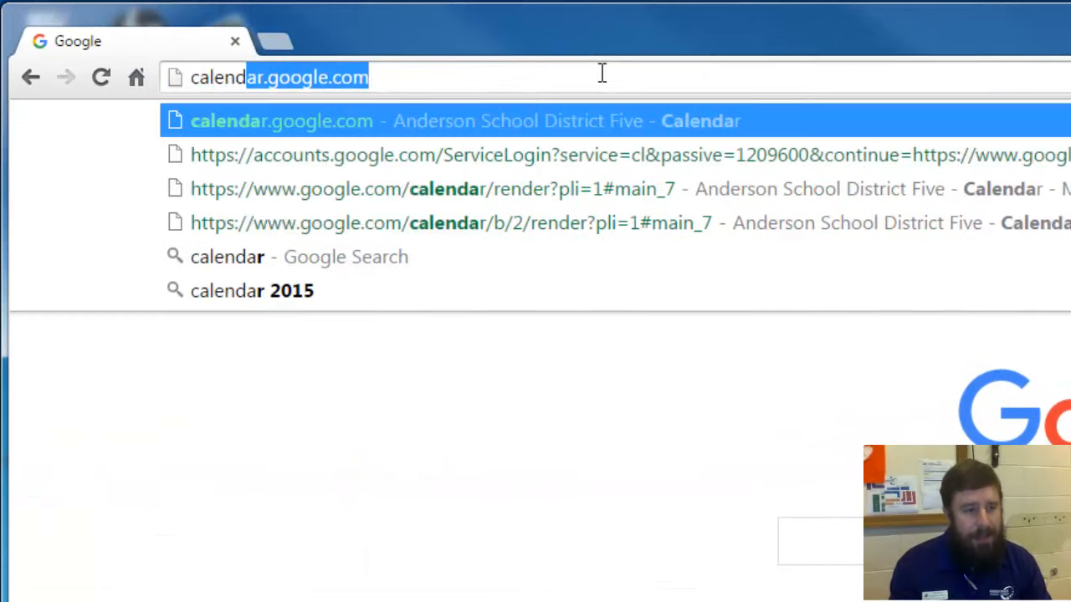
{"action": "type", "text": "ar.google.com"}
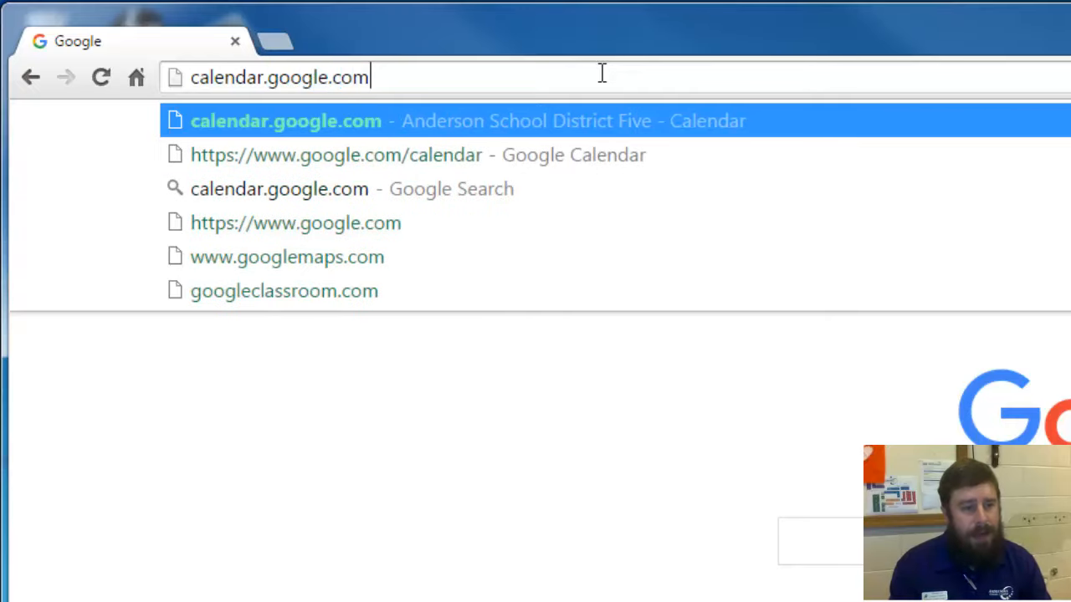
{"action": "key", "text": "Return"}
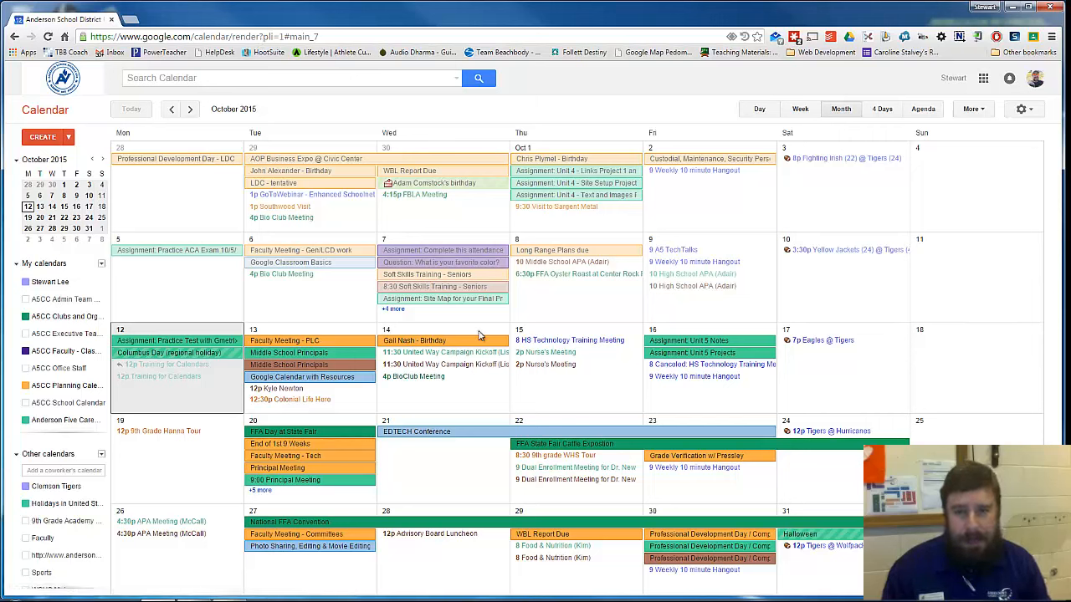
View the calendar in the Day, Week, Month, 4 Days and Agenda layouts, and return to the Month layout
{"action": "left_click", "coordinate": [758, 111]}
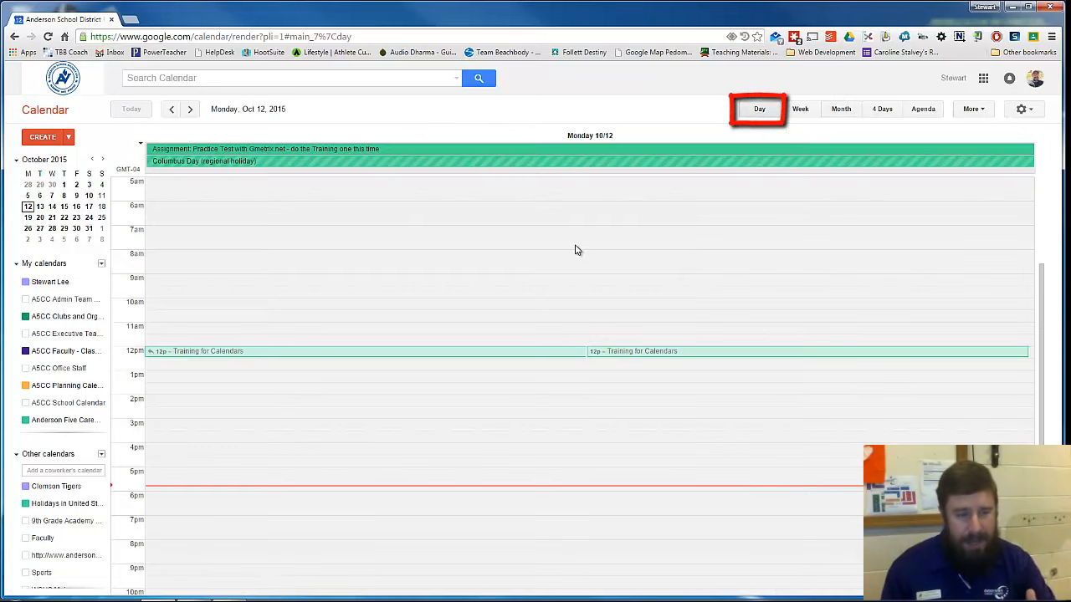
{"action": "left_click", "coordinate": [800, 110]}
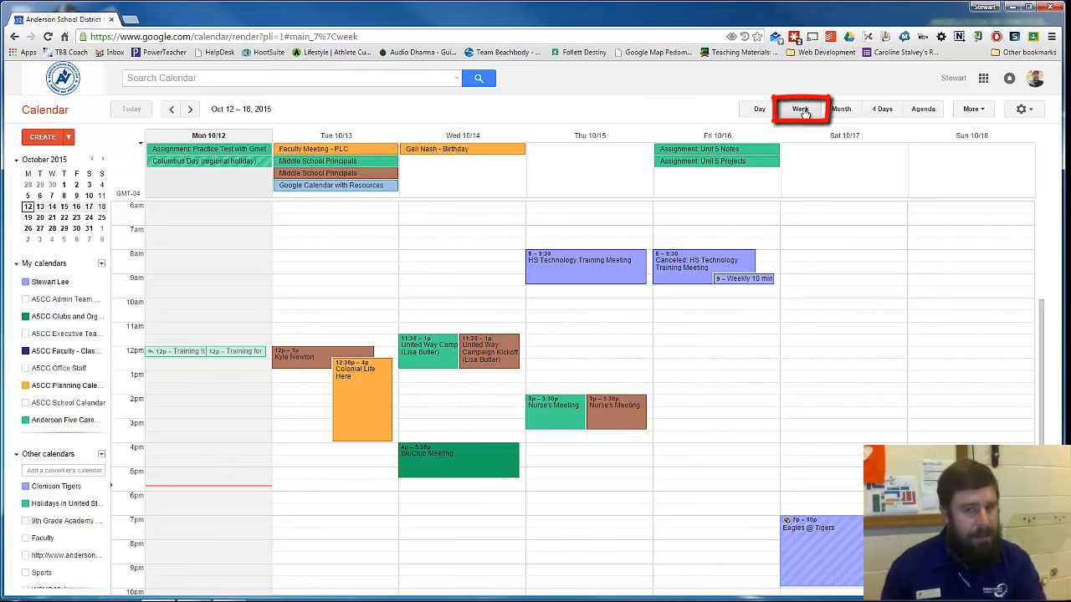
{"action": "left_click", "coordinate": [840, 110]}
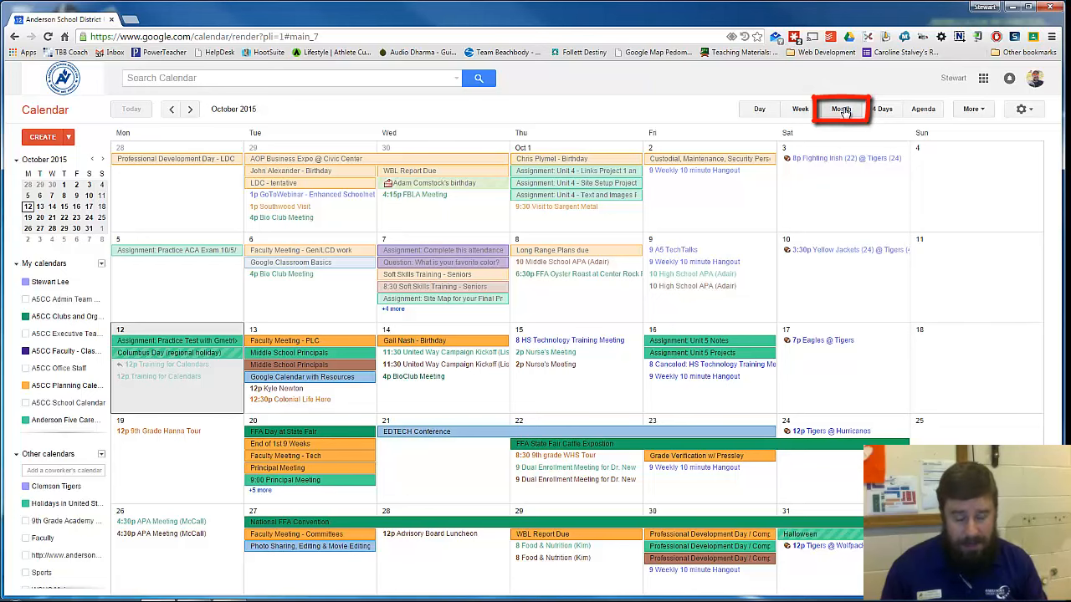
{"action": "left_click", "coordinate": [874, 113]}
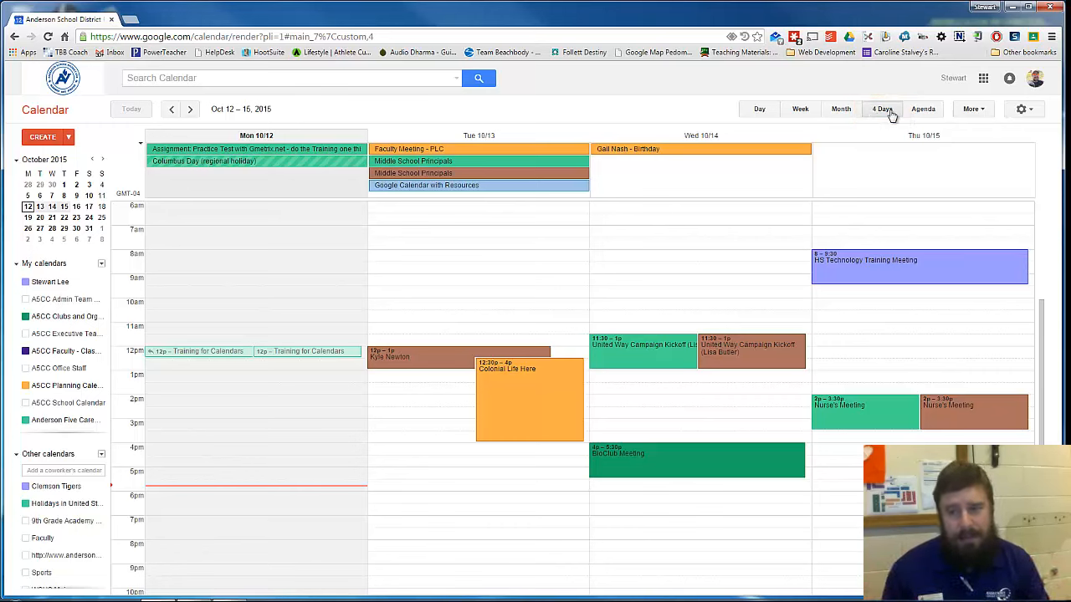
{"action": "left_click", "coordinate": [922, 110]}
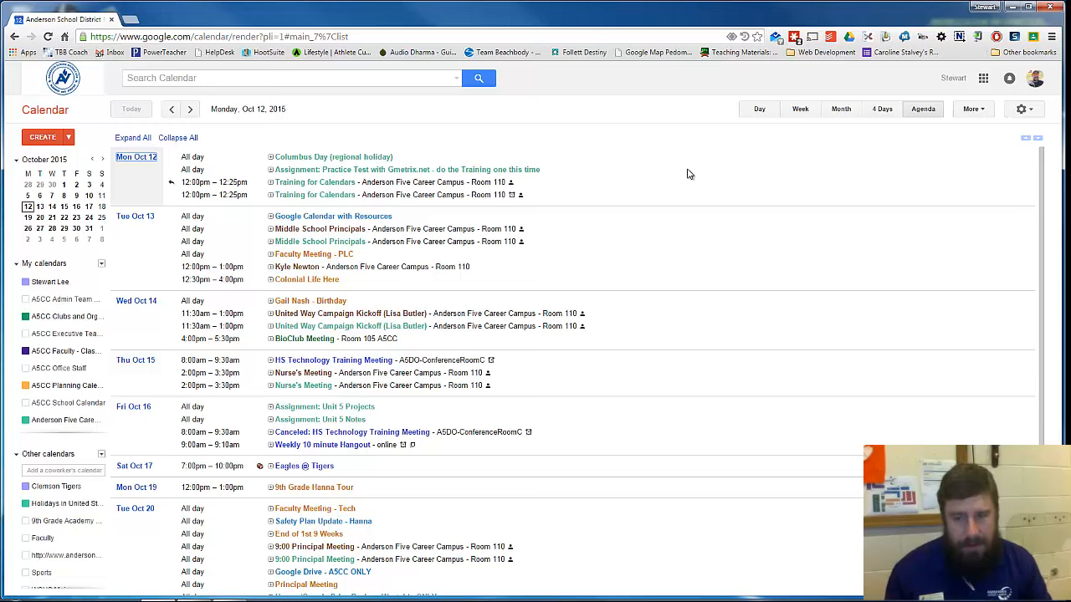
{"action": "left_click", "coordinate": [839, 110]}
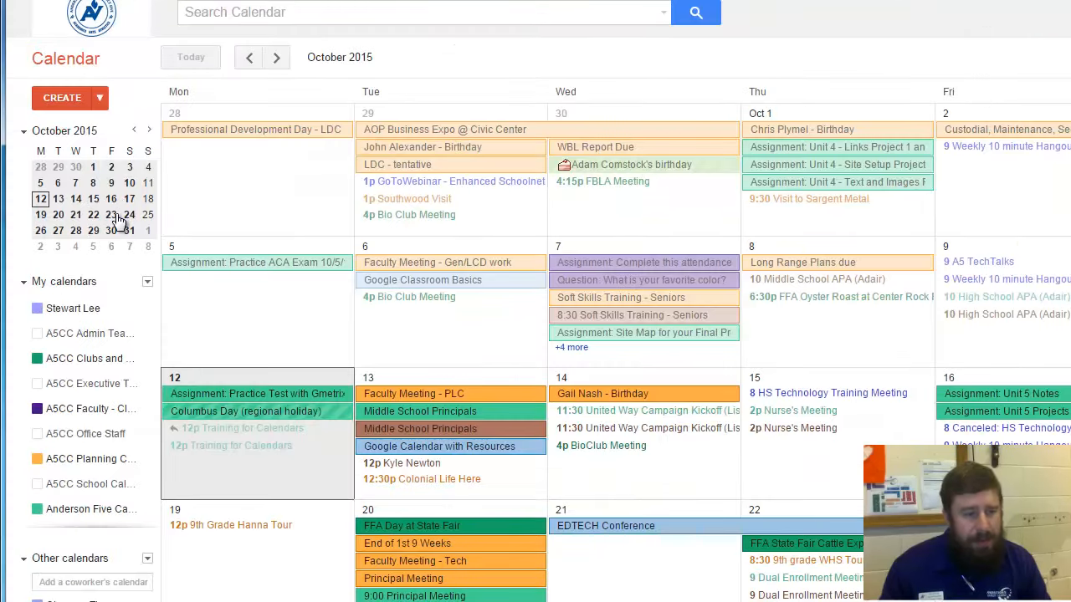
View the week containing October 23, 2015, return to today's date and restore the Month layout
{"action": "left_click", "coordinate": [116, 217]}
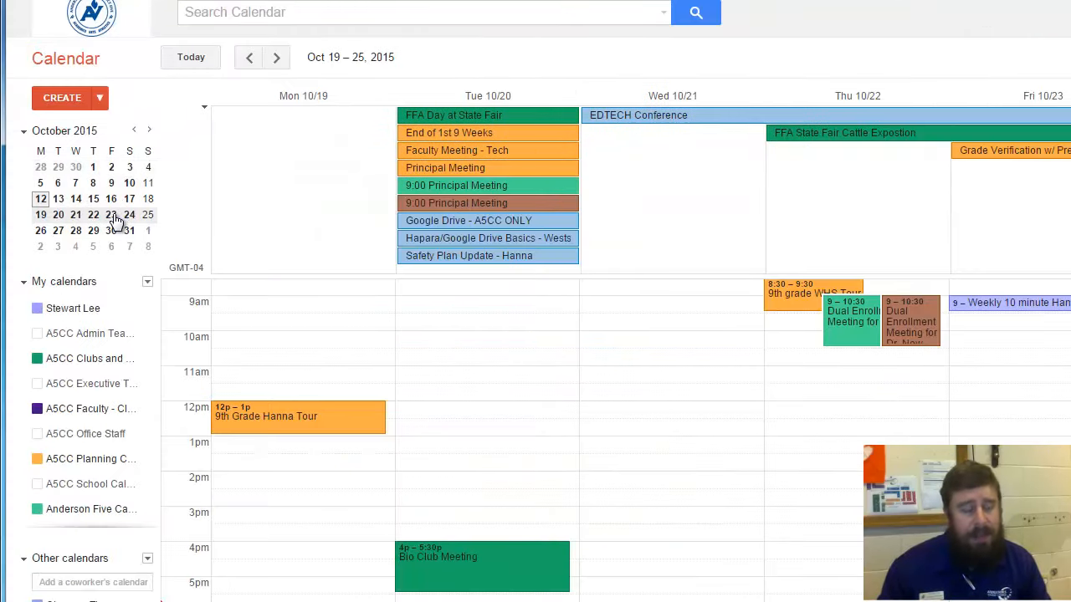
{"action": "left_click", "coordinate": [191, 60]}
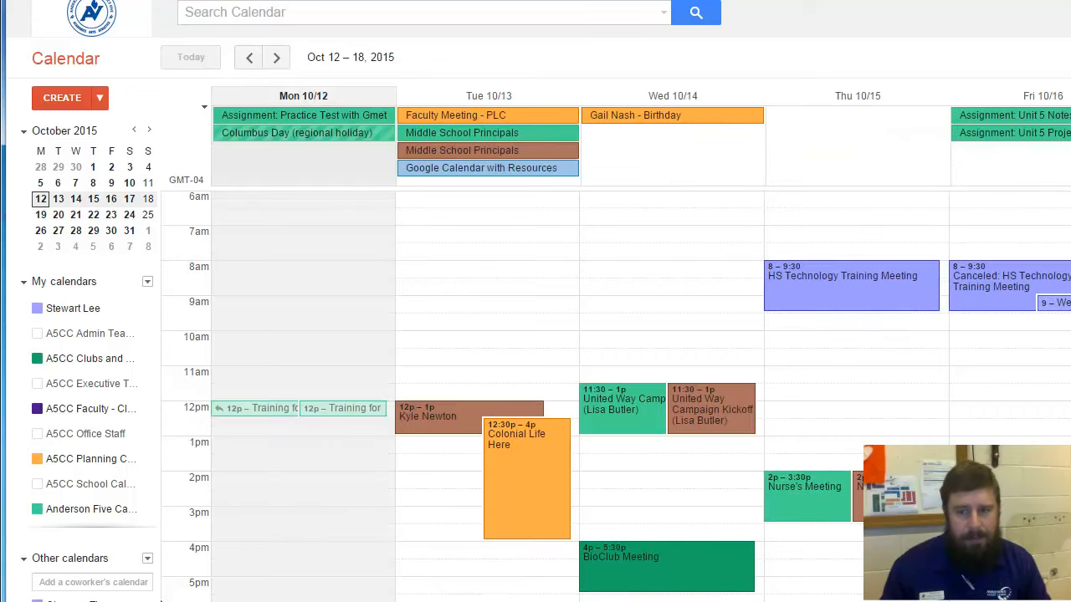
{"action": "key", "text": "m"}
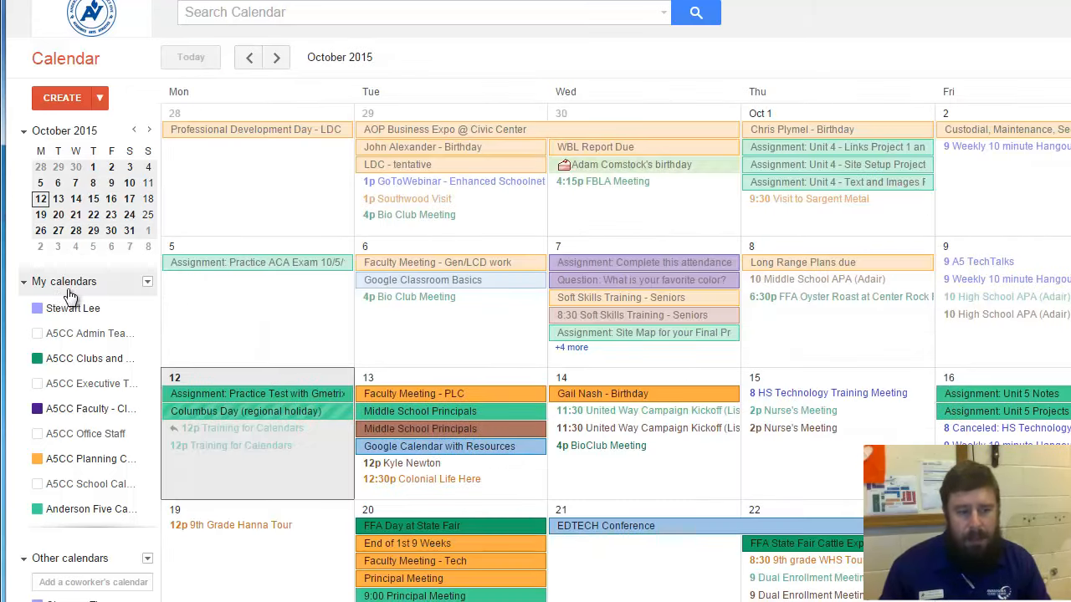
Collapse and re-expand the My calendars list and look through the calendars in it
{"action": "left_click", "coordinate": [25, 284]}
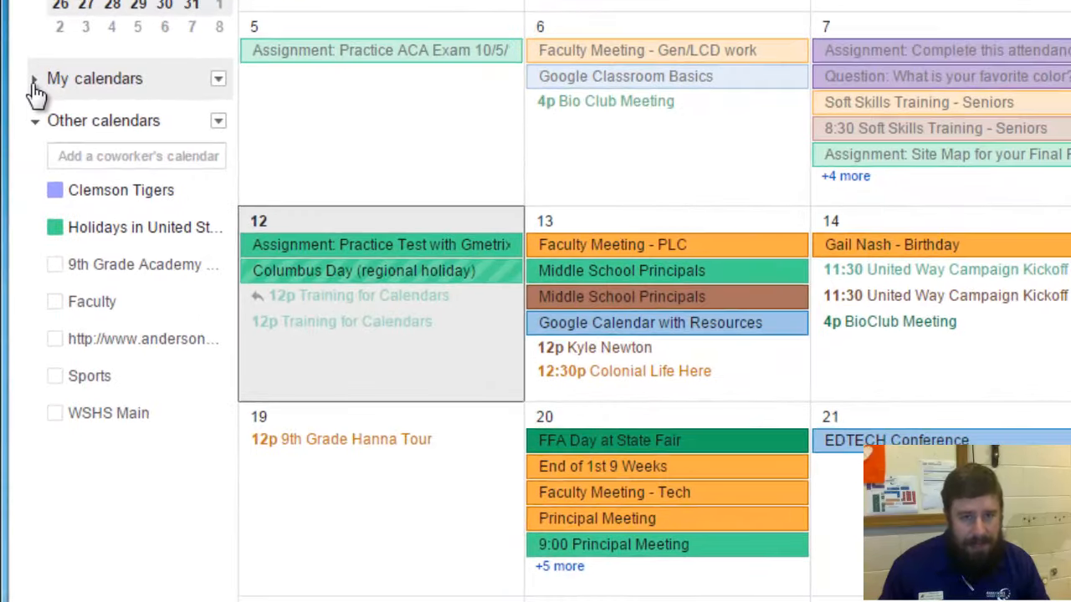
{"action": "left_click", "coordinate": [24, 283]}
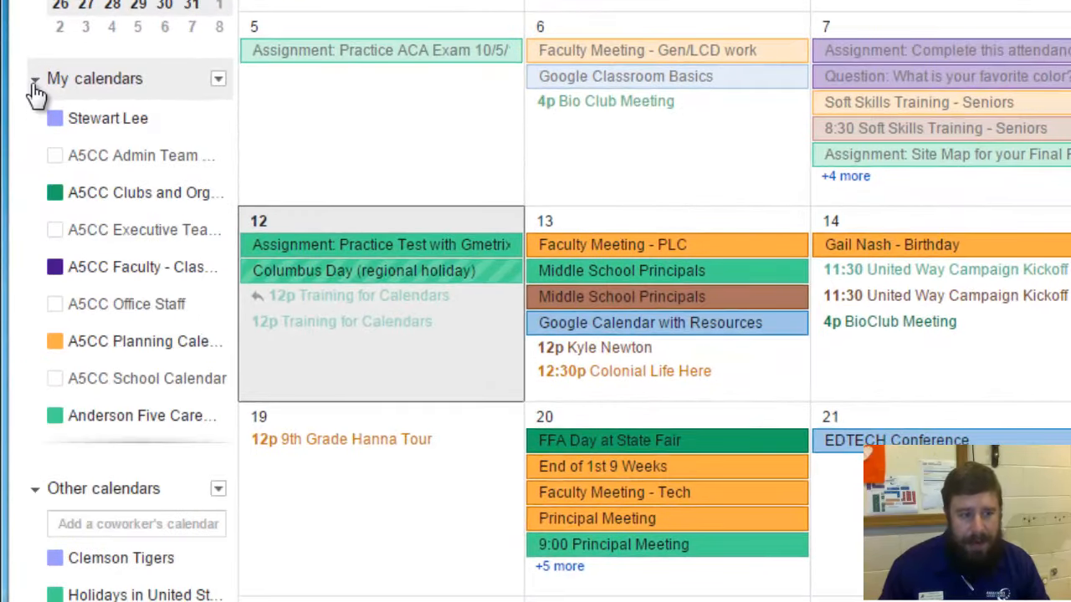
{"action": "left_click", "coordinate": [122, 164]}
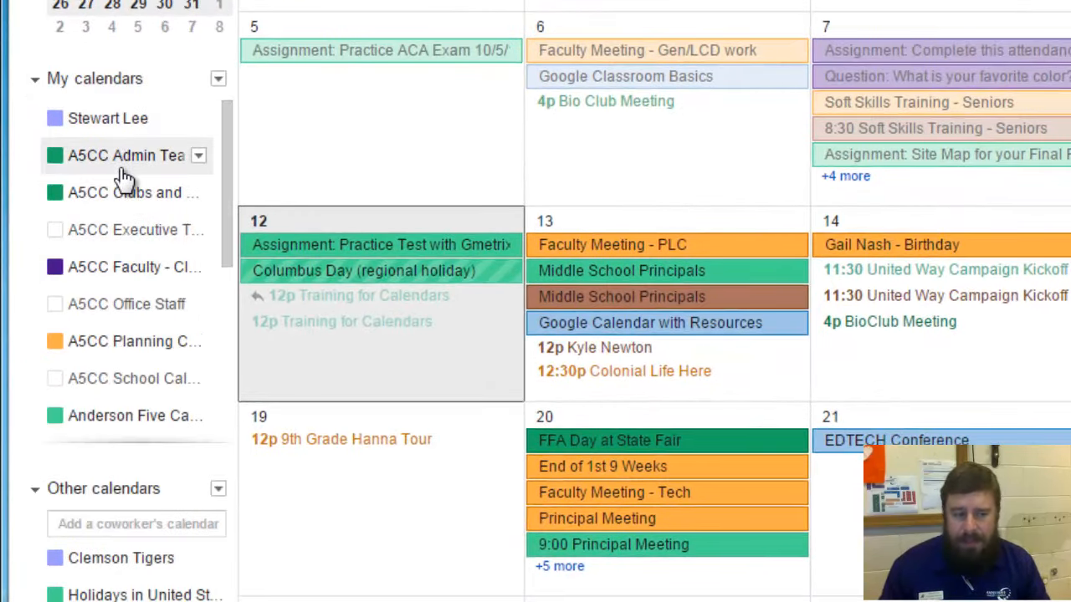
{"action": "scroll", "coordinate": [122, 177], "scroll_direction": "down", "scroll_amount": 4}
{"action": "scroll", "coordinate": [122, 179], "scroll_direction": "up", "scroll_amount": 4}
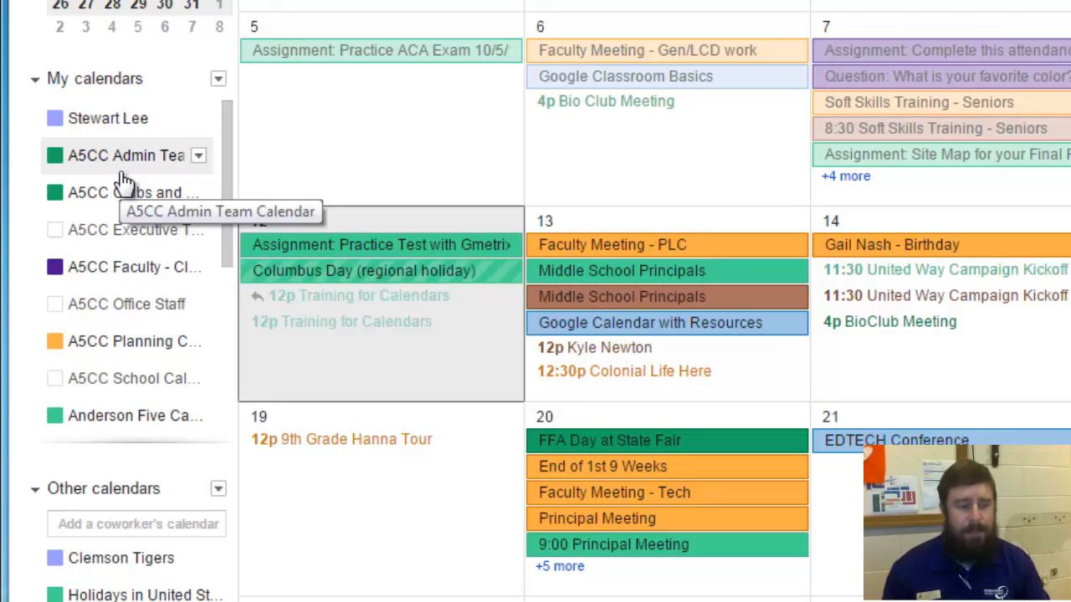
Examine the subscribed calendars listed under Other calendars, including the anderson5.net feed, the United States holidays and Sports
{"action": "scroll", "coordinate": [138, 518], "scroll_direction": "down", "scroll_amount": 3}
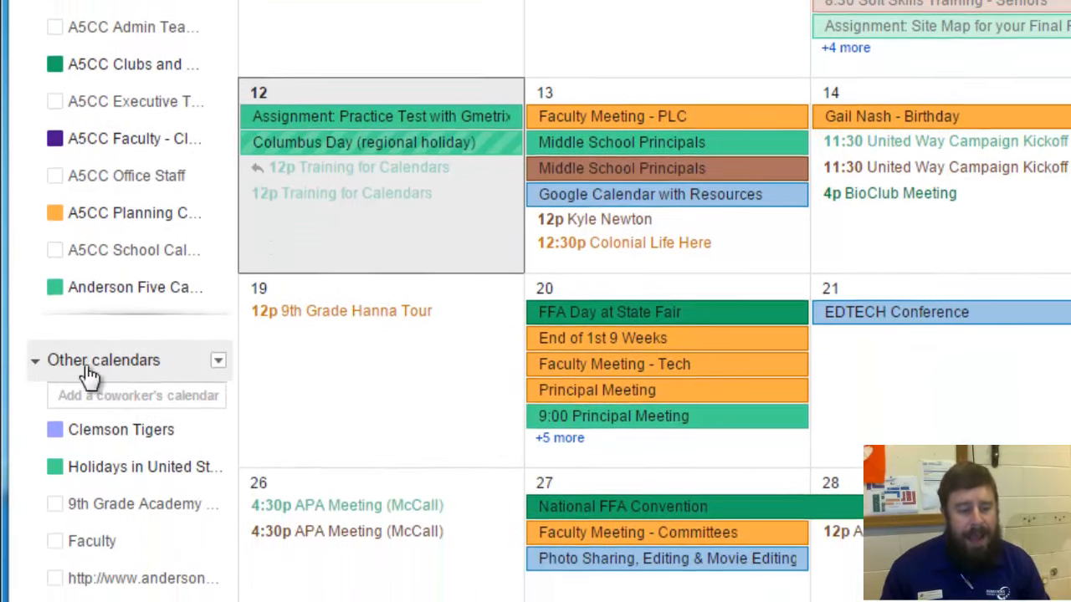
{"action": "scroll", "coordinate": [90, 376], "scroll_direction": "down", "scroll_amount": 2}
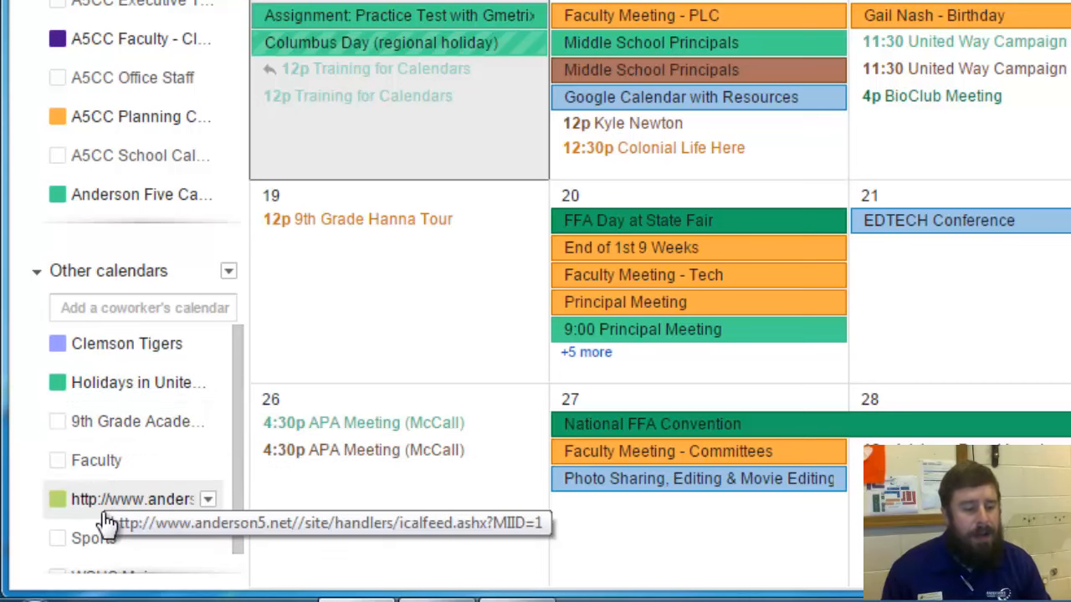
{"action": "left_click", "coordinate": [56, 502]}
{"action": "left_click", "coordinate": [56, 502]}
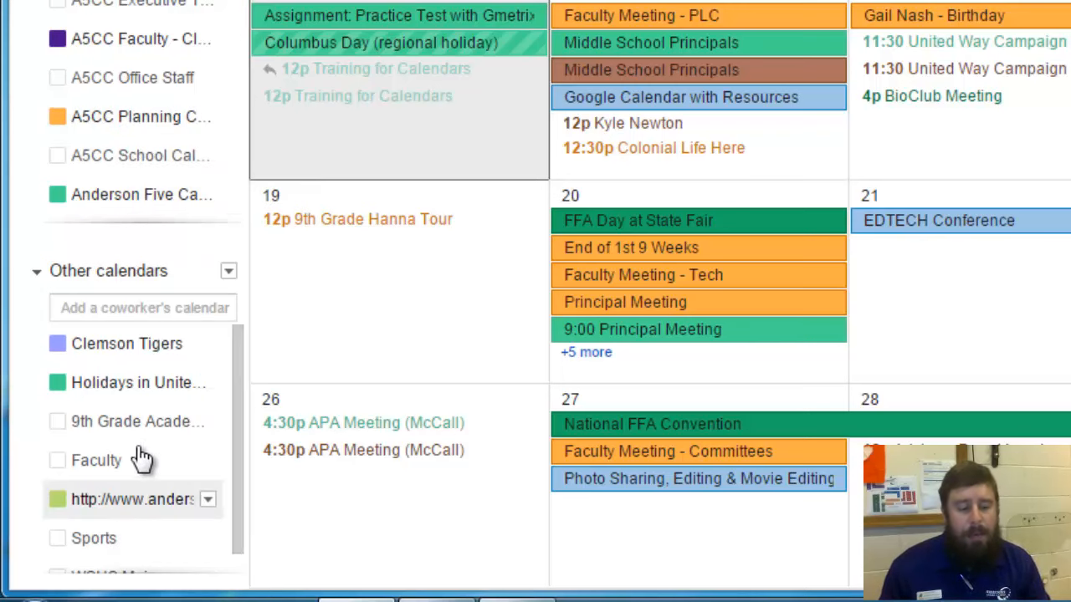
{"action": "scroll", "coordinate": [143, 464], "scroll_direction": "down", "scroll_amount": 1}
{"action": "scroll", "coordinate": [144, 502], "scroll_direction": "up", "scroll_amount": 1}
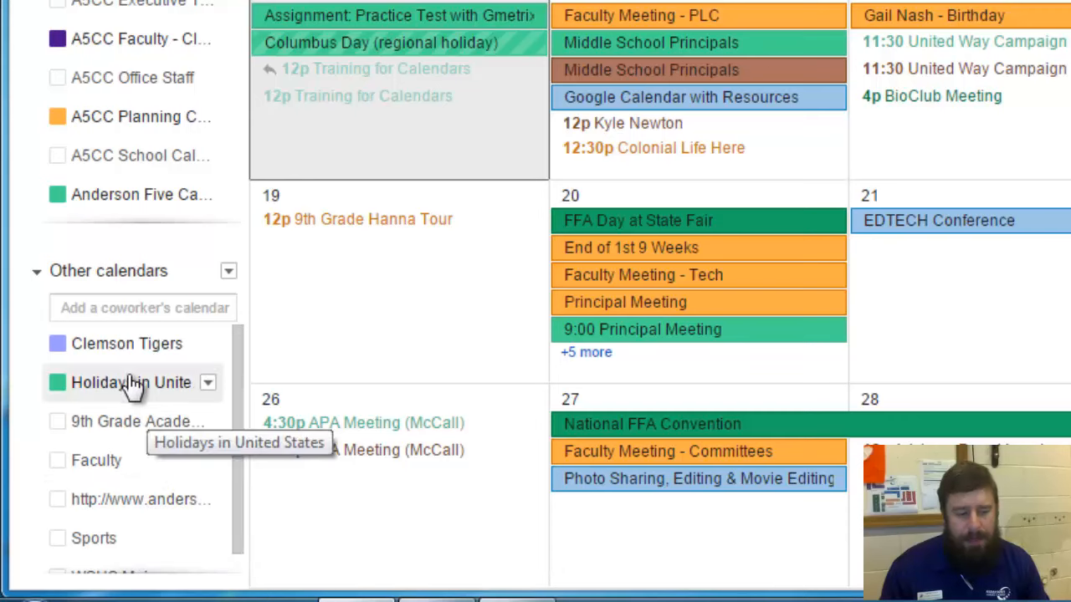
{"action": "scroll", "coordinate": [142, 473], "scroll_direction": "down", "scroll_amount": 1}
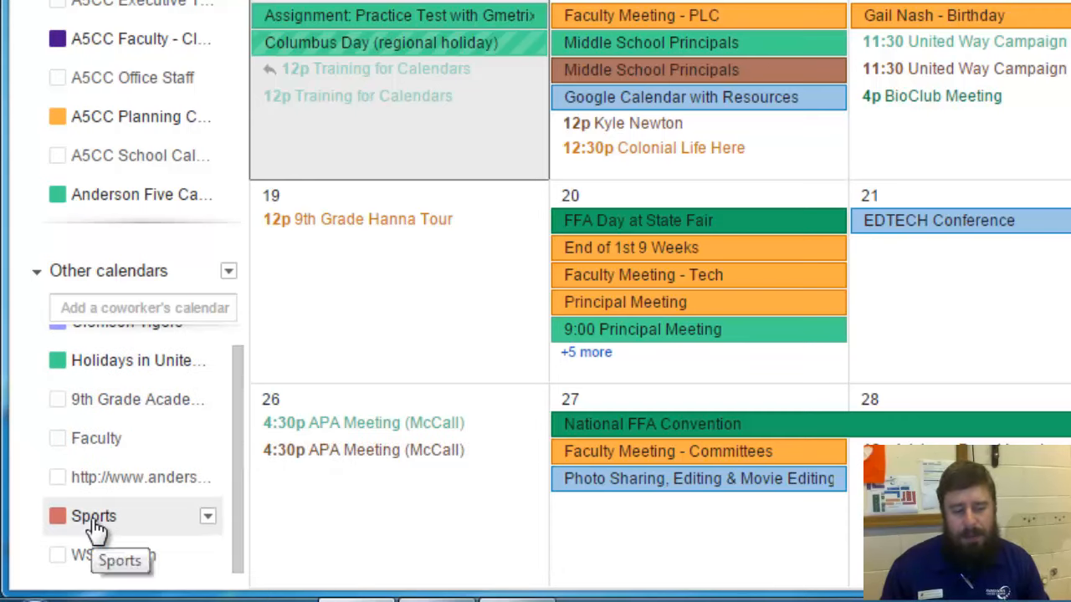
{"action": "scroll", "coordinate": [93, 527], "scroll_direction": "up", "scroll_amount": 1}
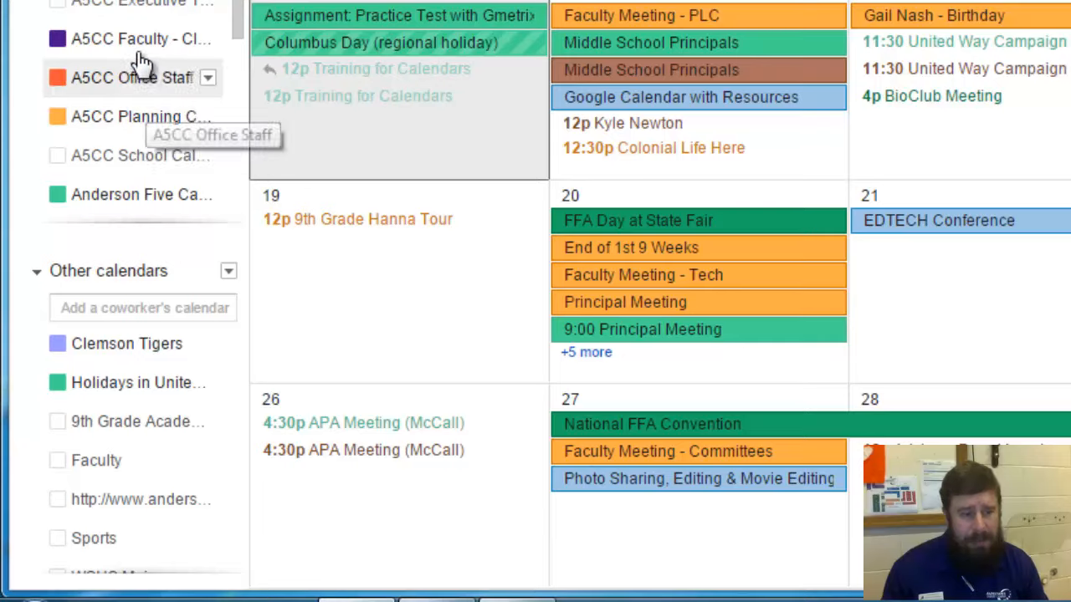
Look through the whole My calendars list, including the A5CC School and A5CC Executive Team calendars
{"action": "scroll", "coordinate": [141, 58], "scroll_direction": "down", "scroll_amount": 6}
{"action": "scroll", "coordinate": [131, 75], "scroll_direction": "up", "scroll_amount": 6}
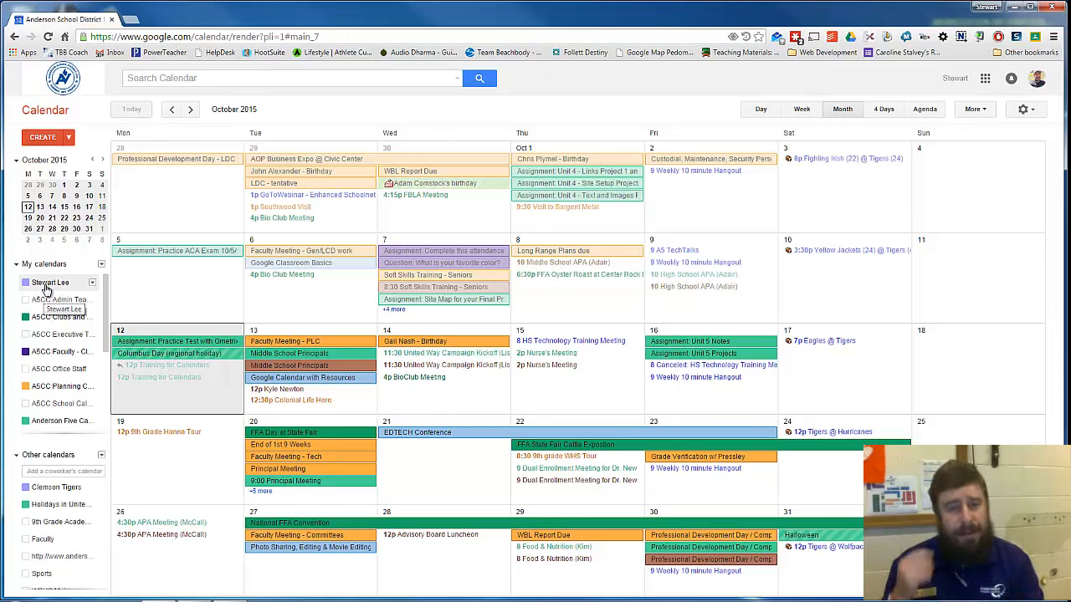
{"action": "left_click", "coordinate": [56, 404]}
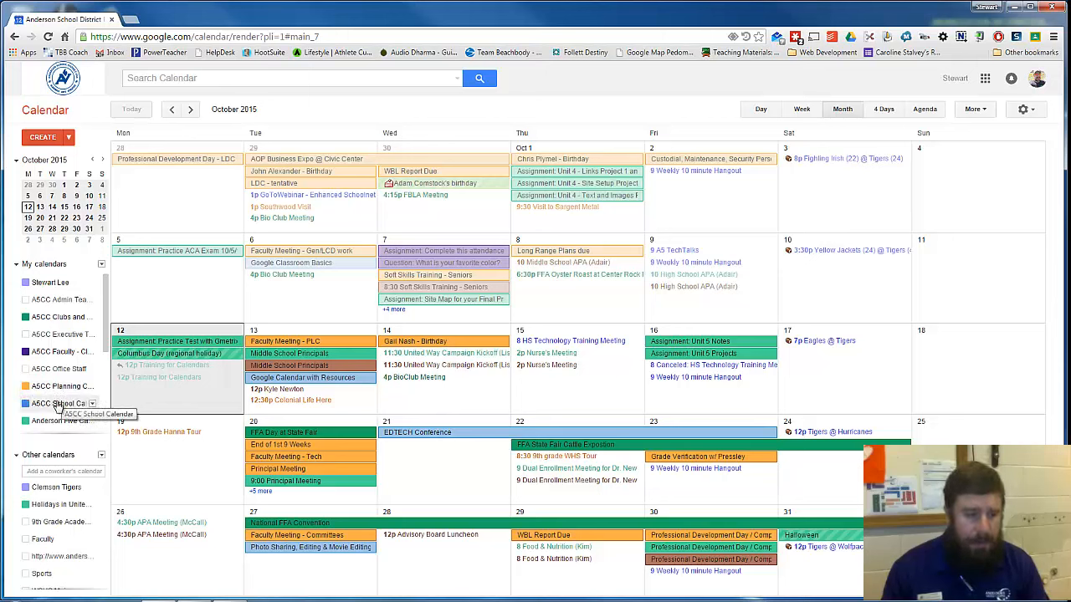
{"action": "scroll", "coordinate": [59, 400], "scroll_direction": "down", "scroll_amount": 5}
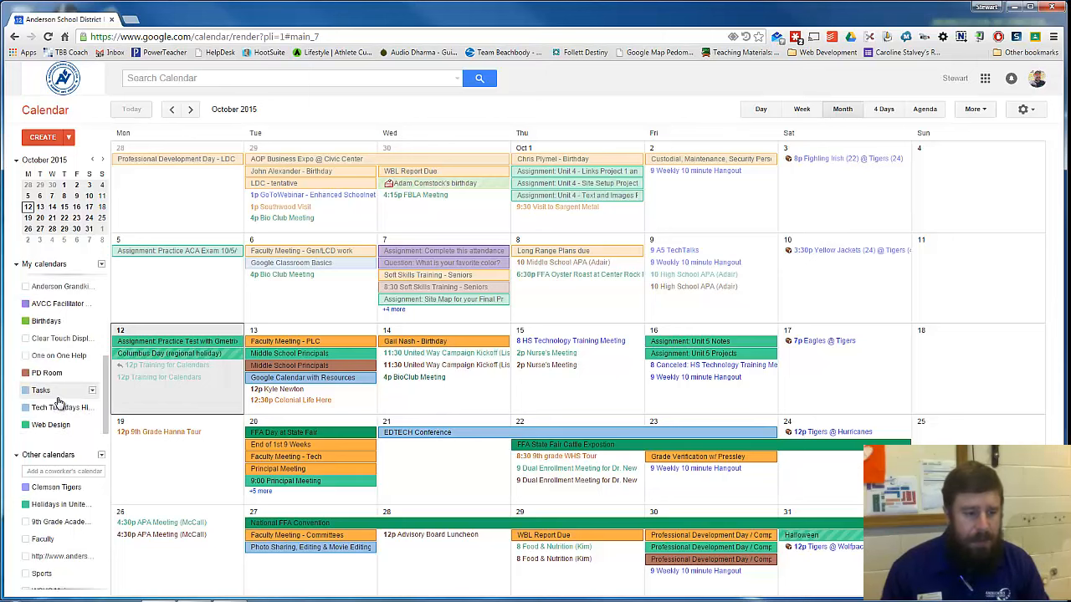
{"action": "left_click", "coordinate": [63, 334]}
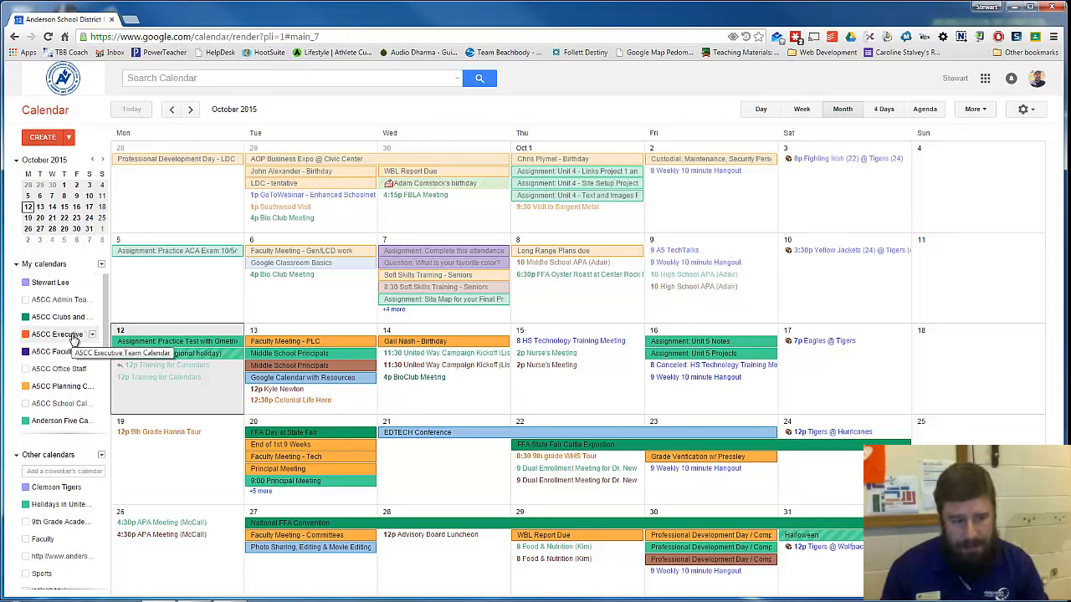
{"action": "left_click", "coordinate": [67, 334]}
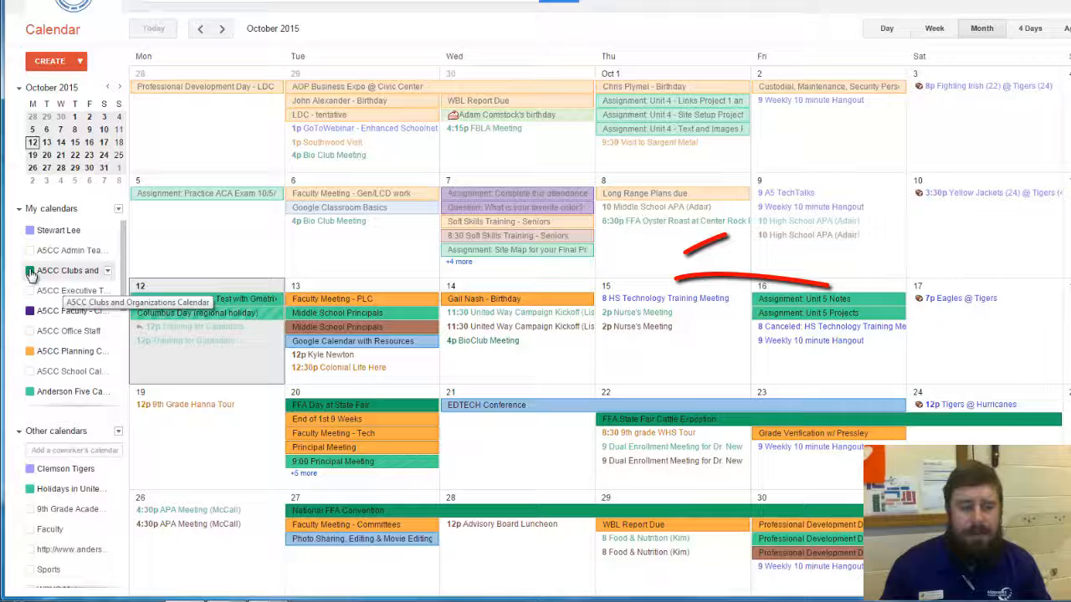
Hide the A5CC Clubs and Organizations calendar's events and show them again
{"action": "left_click", "coordinate": [31, 273]}
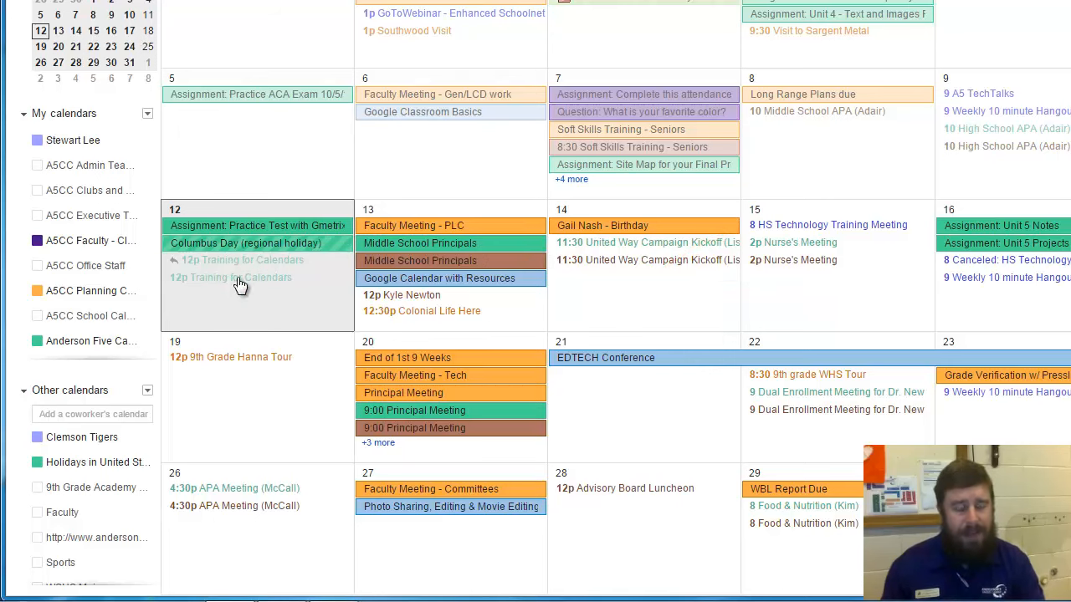
{"action": "left_click", "coordinate": [36, 191]}
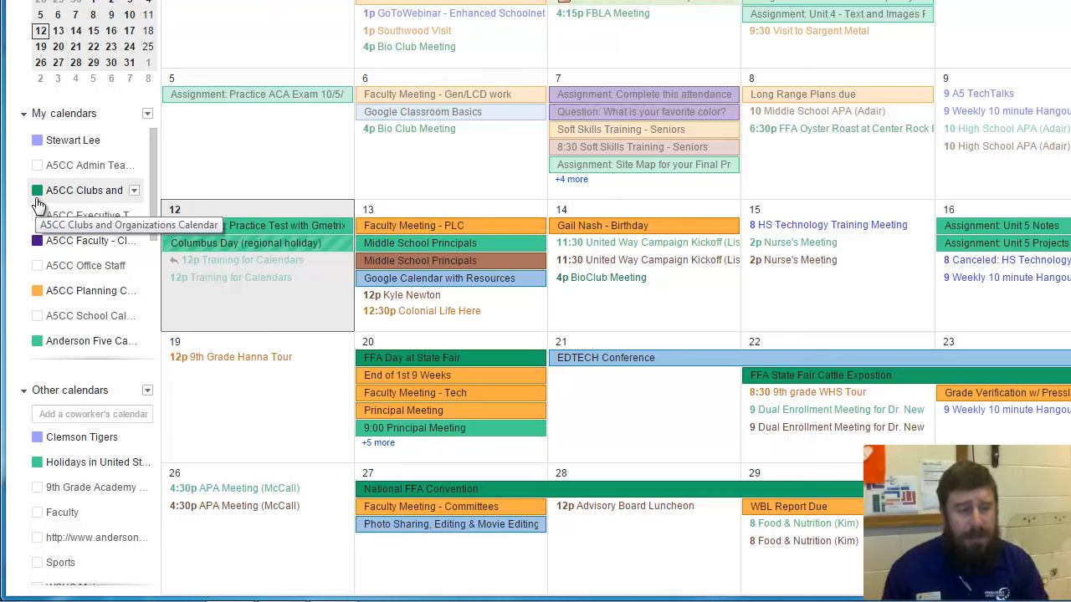
Display only the account owner's personal calendar
{"action": "left_click", "coordinate": [134, 140]}
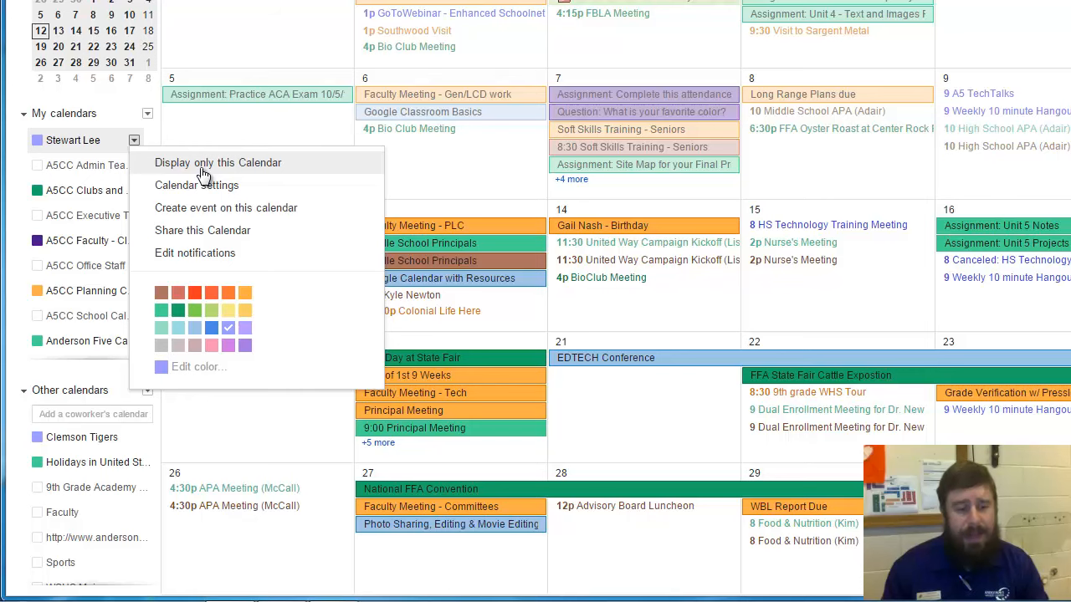
{"action": "left_click", "coordinate": [203, 164]}
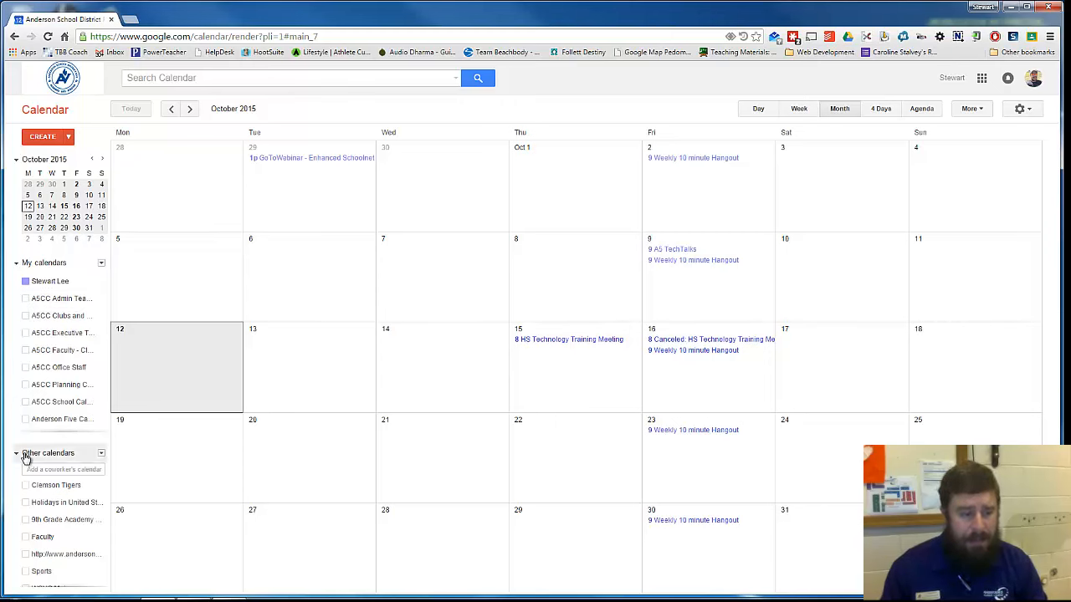
Display the A5CC Clubs and Organizations, A5CC Faculty, A5CC Planning and first Anderson Five Career Campus calendars alongside the personal calendar
{"action": "left_click", "coordinate": [25, 316]}
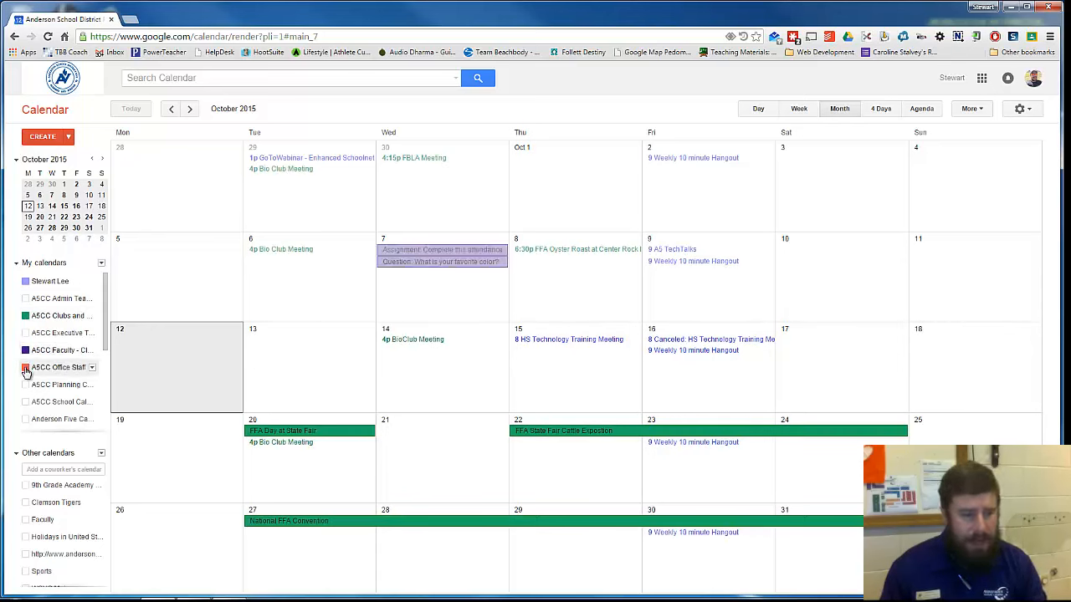
{"action": "left_click", "coordinate": [26, 369]}
{"action": "left_click", "coordinate": [26, 371]}
{"action": "left_click", "coordinate": [26, 387]}
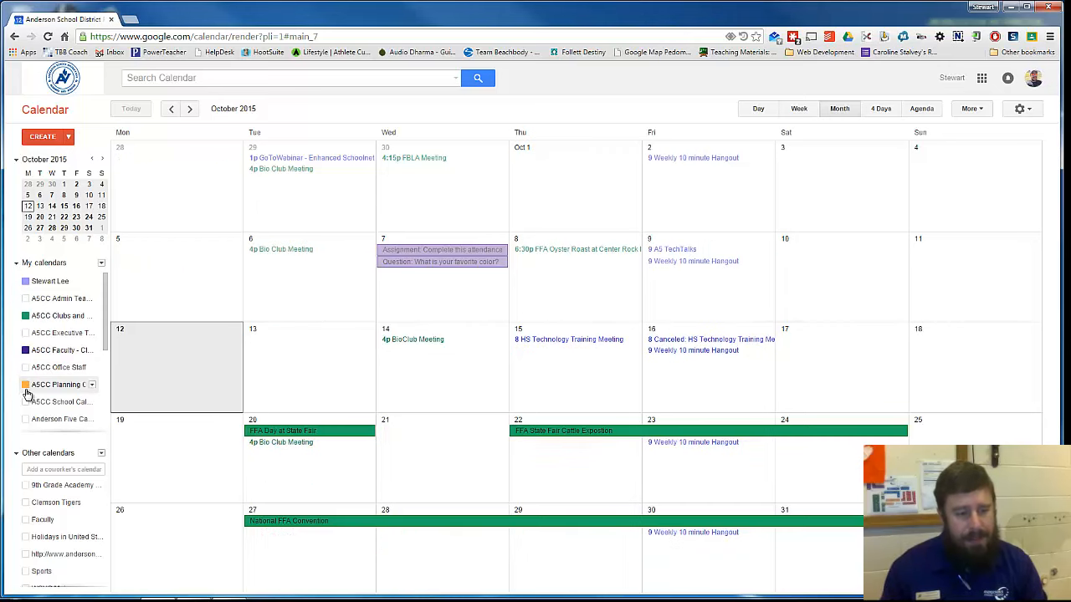
{"action": "left_click", "coordinate": [27, 420]}
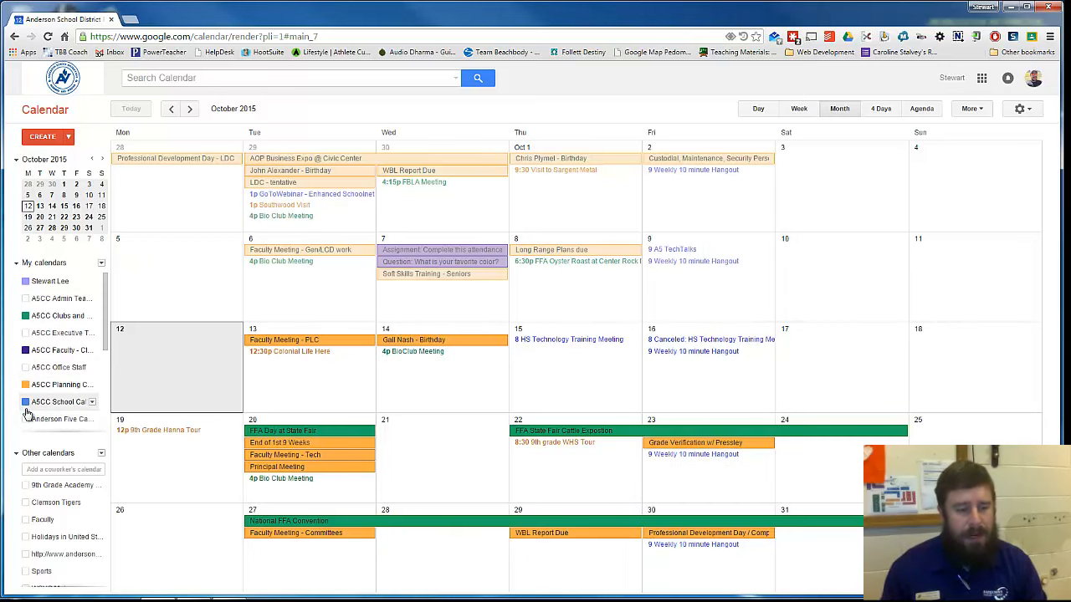
Show the A5CC School Calendar's events and hide them again, leaving the second Anderson Five and Anderson Grandl... calendars off
{"action": "scroll", "coordinate": [30, 368], "scroll_direction": "down", "scroll_amount": 3}
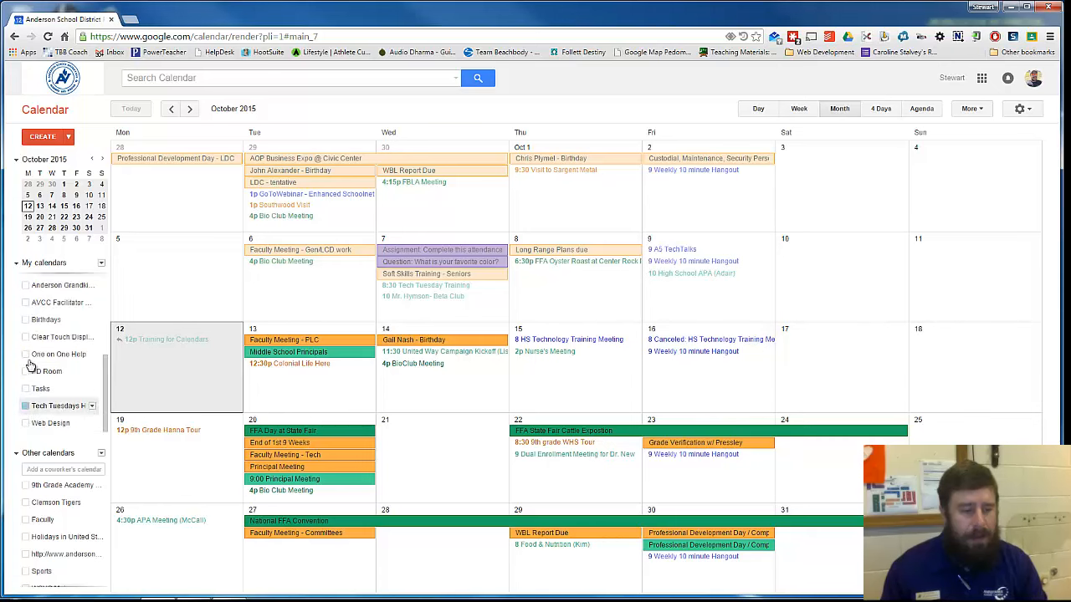
{"action": "scroll", "coordinate": [30, 361], "scroll_direction": "up", "scroll_amount": 2}
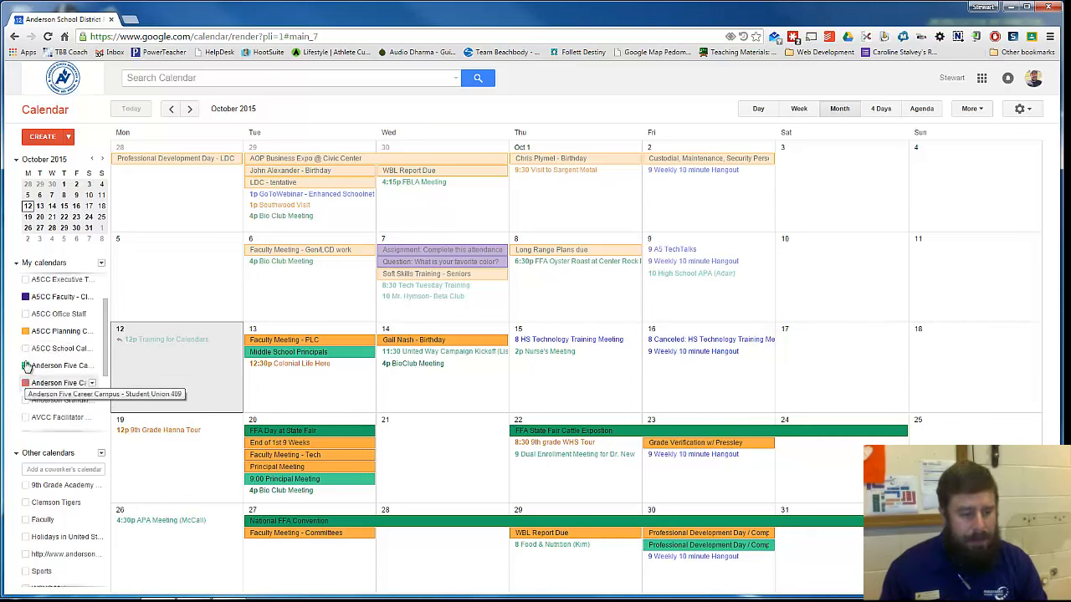
{"action": "left_click", "coordinate": [26, 348]}
{"action": "left_click", "coordinate": [26, 400]}
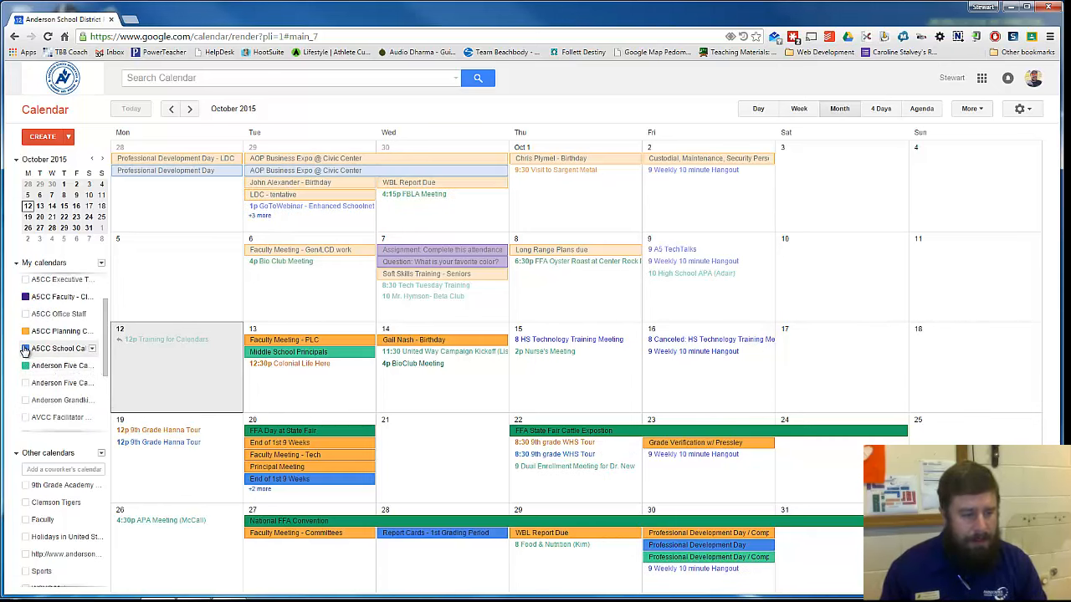
{"action": "left_click", "coordinate": [26, 348]}
{"action": "left_click", "coordinate": [26, 382]}
{"action": "left_click", "coordinate": [26, 400]}
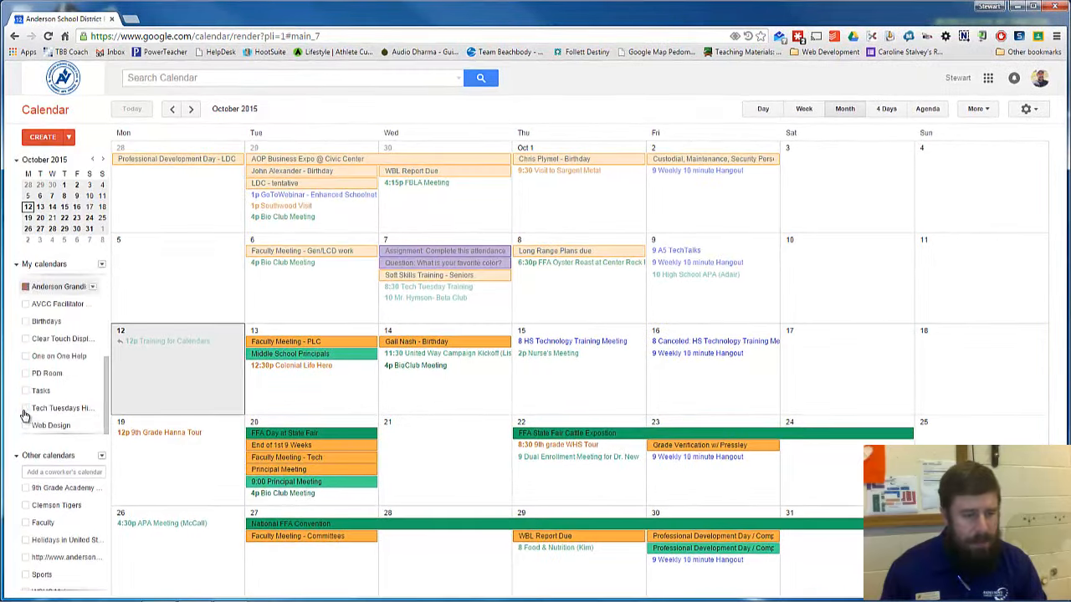
Display the Tech Tuesdays, Birthdays, AVCC Facilitator, PD Room, 9th Grade Academy and Clemson Tigers calendars
{"action": "scroll", "coordinate": [30, 402], "scroll_direction": "down", "scroll_amount": 3}
{"action": "left_click", "coordinate": [25, 408]}
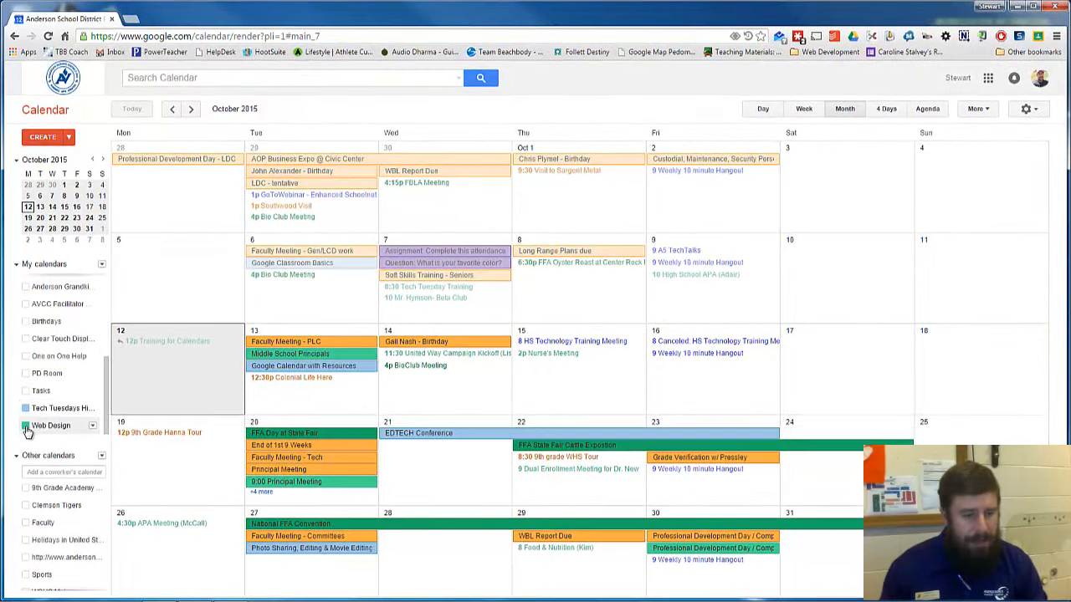
{"action": "left_click", "coordinate": [26, 322]}
{"action": "left_click", "coordinate": [25, 303]}
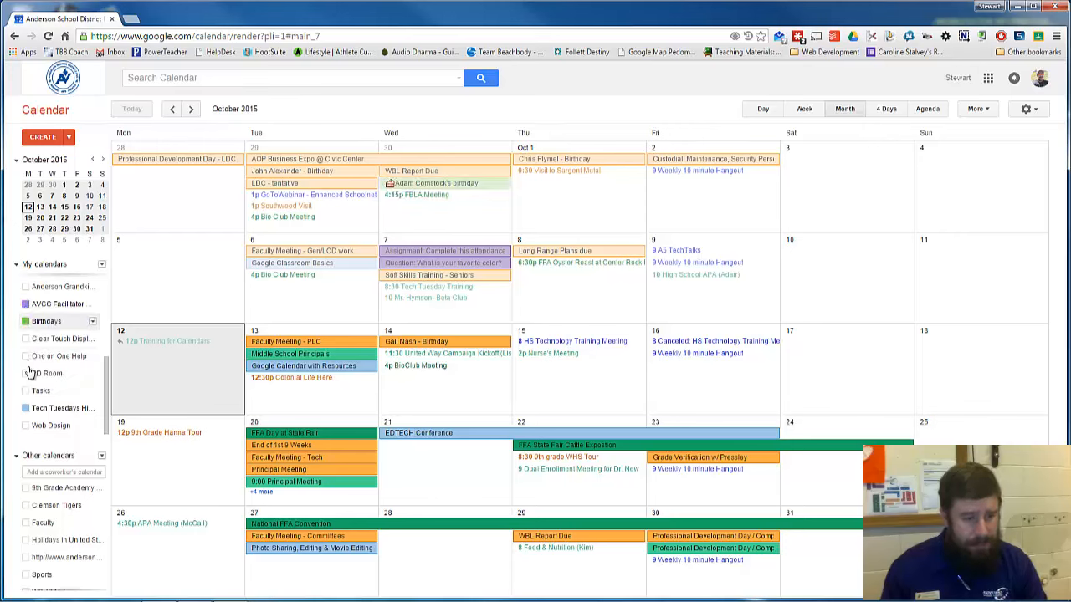
{"action": "left_click", "coordinate": [26, 373]}
{"action": "scroll", "coordinate": [59, 383], "scroll_direction": "up", "scroll_amount": 3}
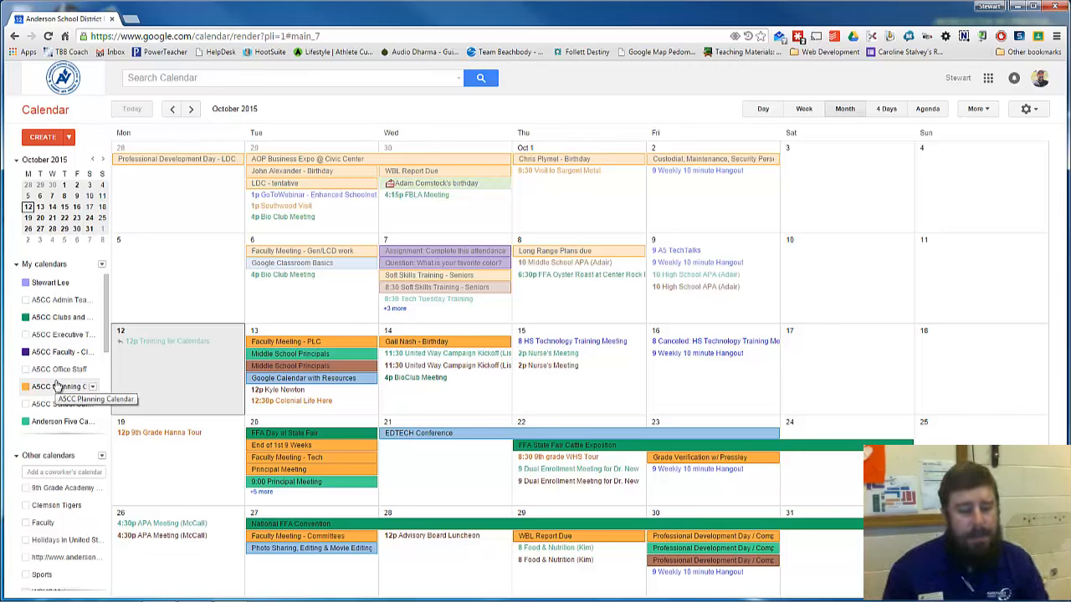
{"action": "left_click", "coordinate": [26, 505]}
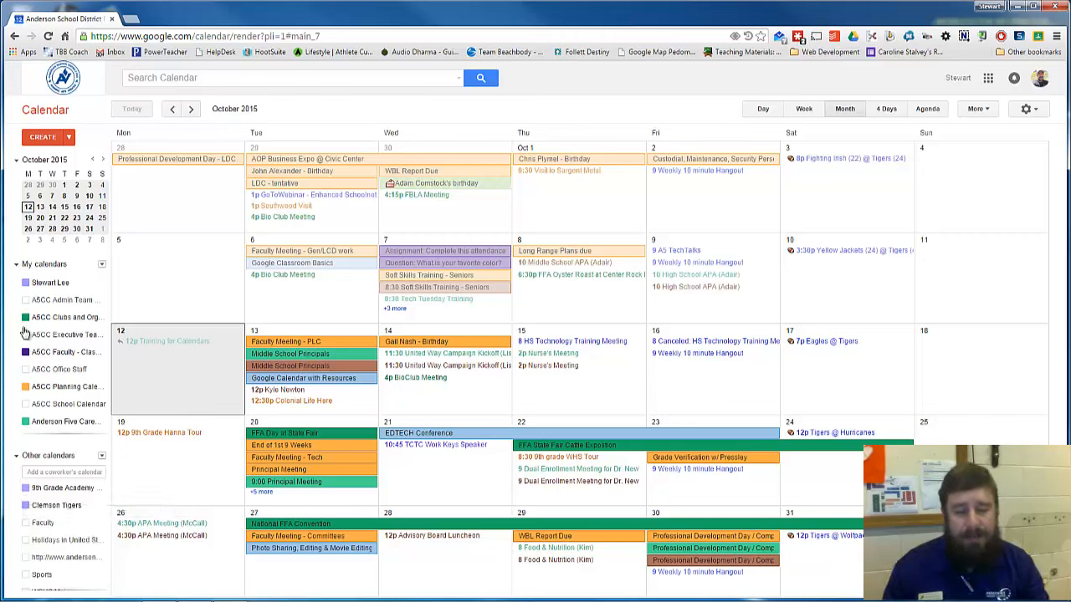
Show the Web Design calendar's events in the month view and hide them again
{"action": "scroll", "coordinate": [52, 289], "scroll_direction": "down", "scroll_amount": 5}
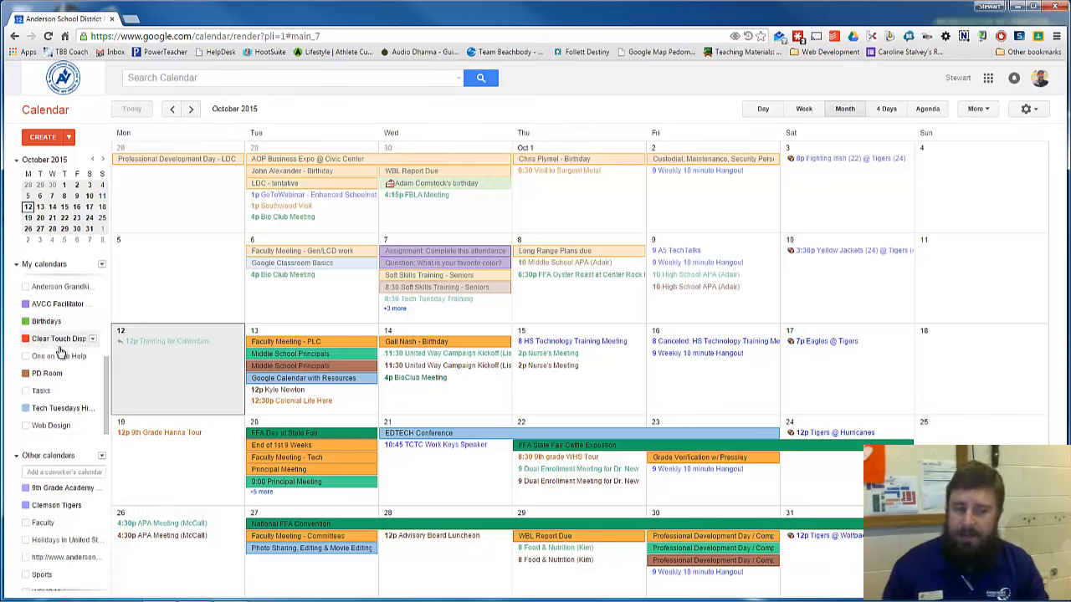
{"action": "left_click", "coordinate": [51, 426]}
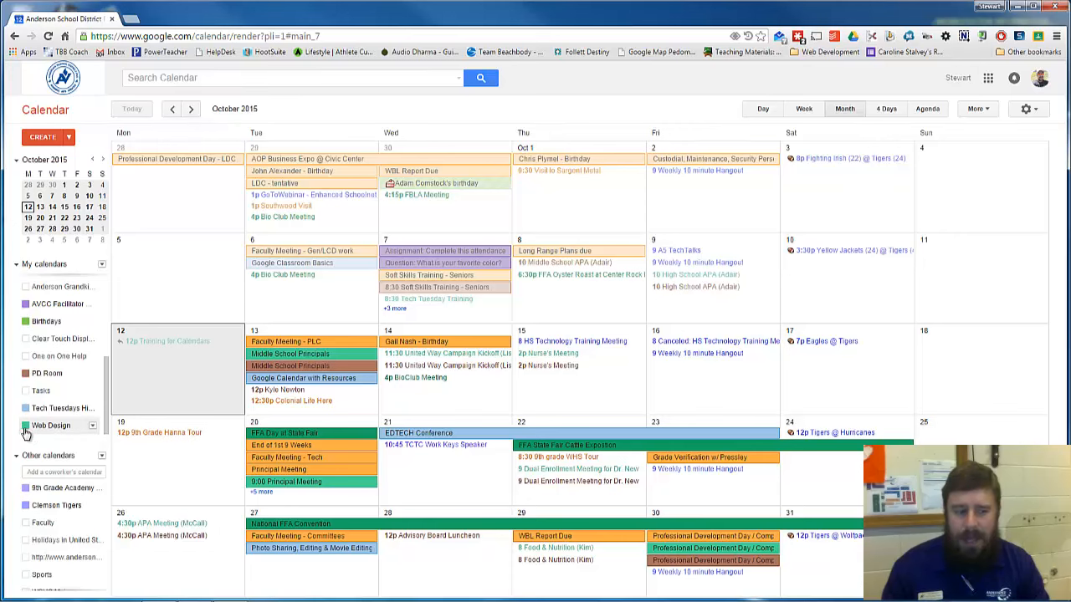
{"action": "scroll", "coordinate": [57, 400], "scroll_direction": "up", "scroll_amount": 3}
{"action": "scroll", "coordinate": [53, 378], "scroll_direction": "down", "scroll_amount": 3}
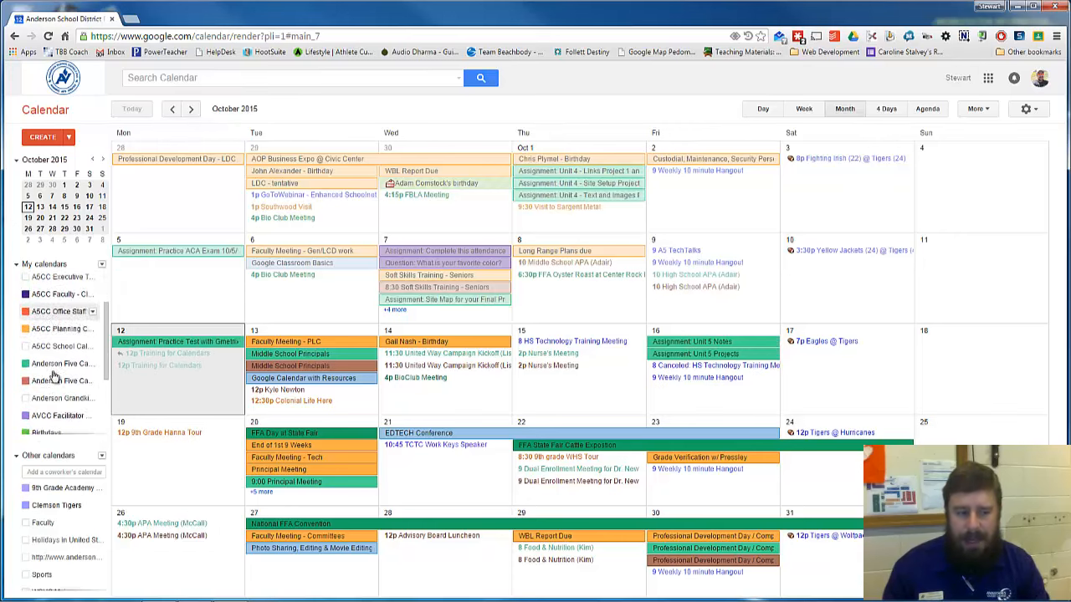
{"action": "left_click", "coordinate": [27, 429]}
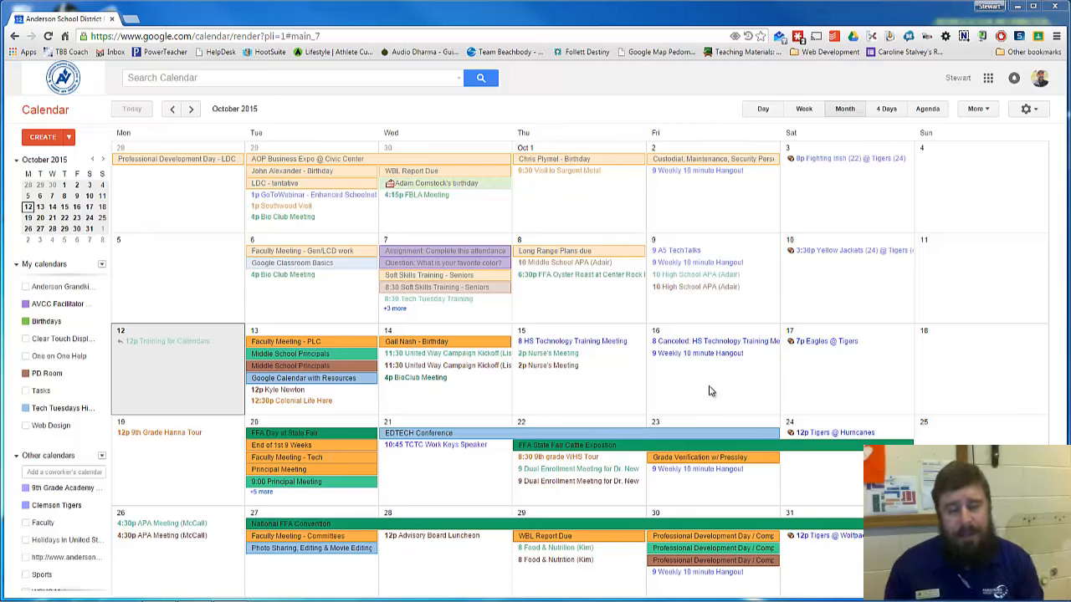
Create a new detailed event and title it "Appointment with Teacher"
{"action": "left_click", "coordinate": [70, 138]}
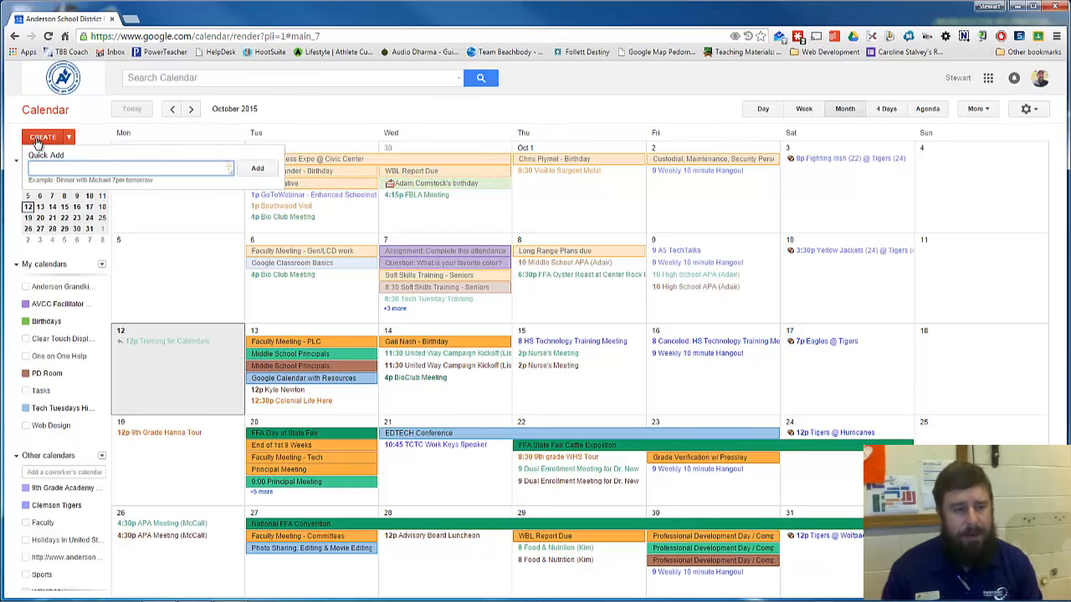
{"action": "left_click", "coordinate": [41, 138]}
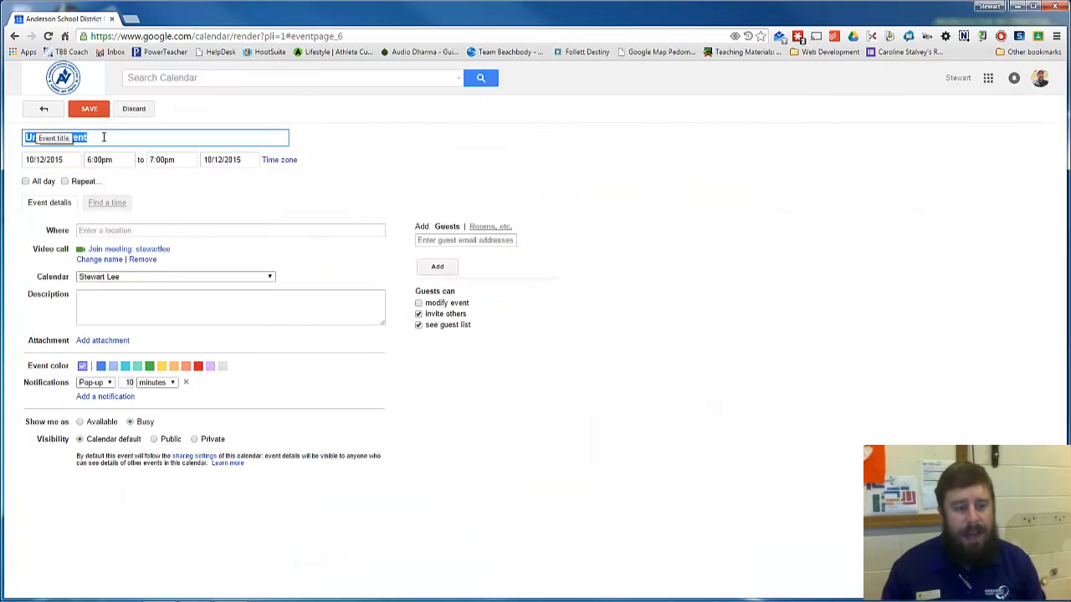
{"action": "key", "text": "BackSpace"}
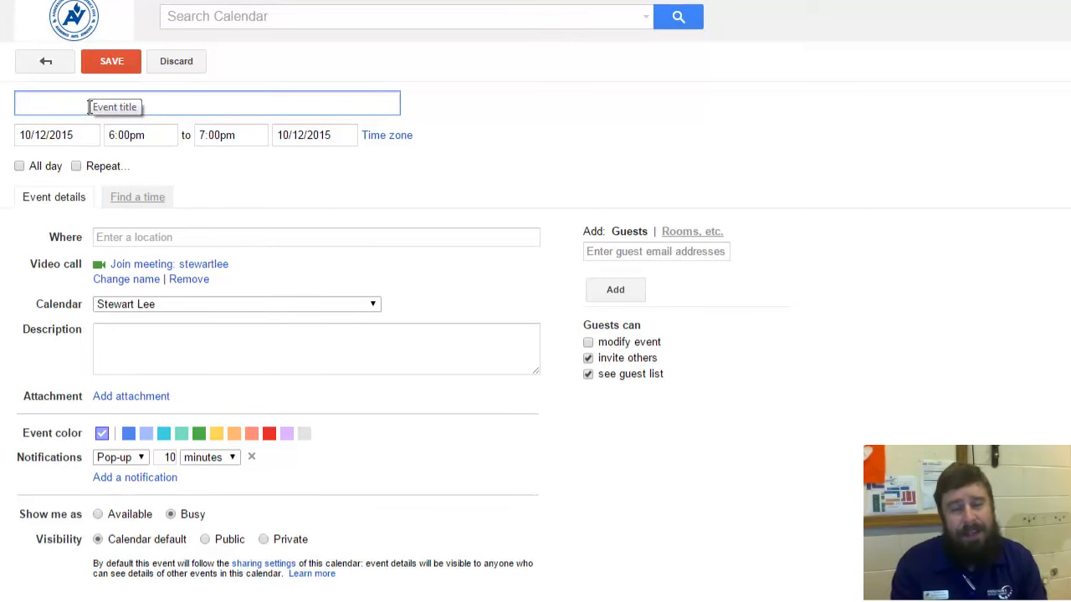
{"action": "type", "text": "Appointment with"}
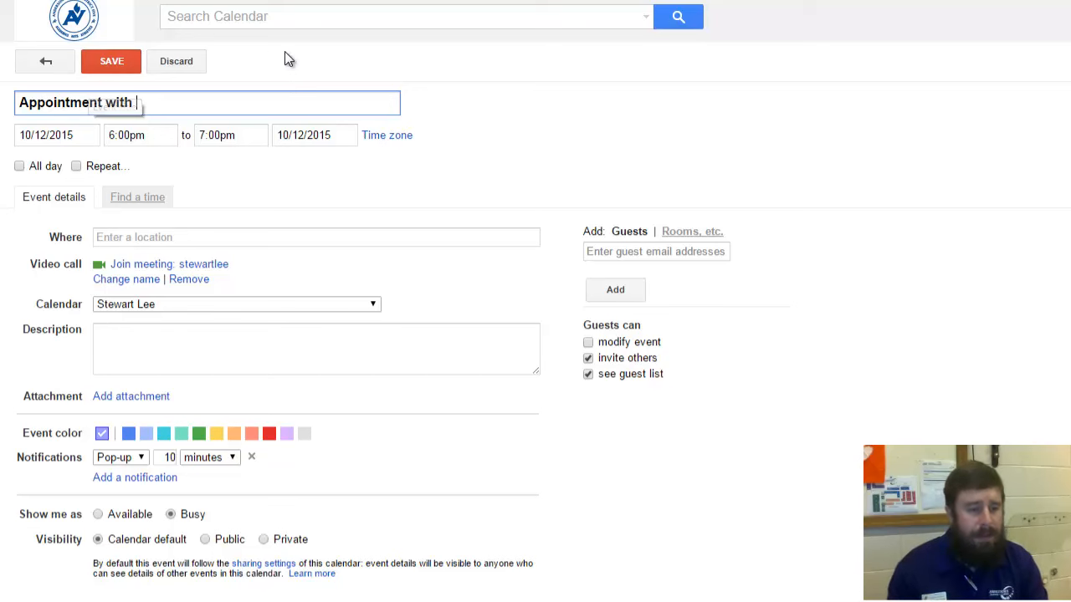
{"action": "type", "text": "Te3acher"}
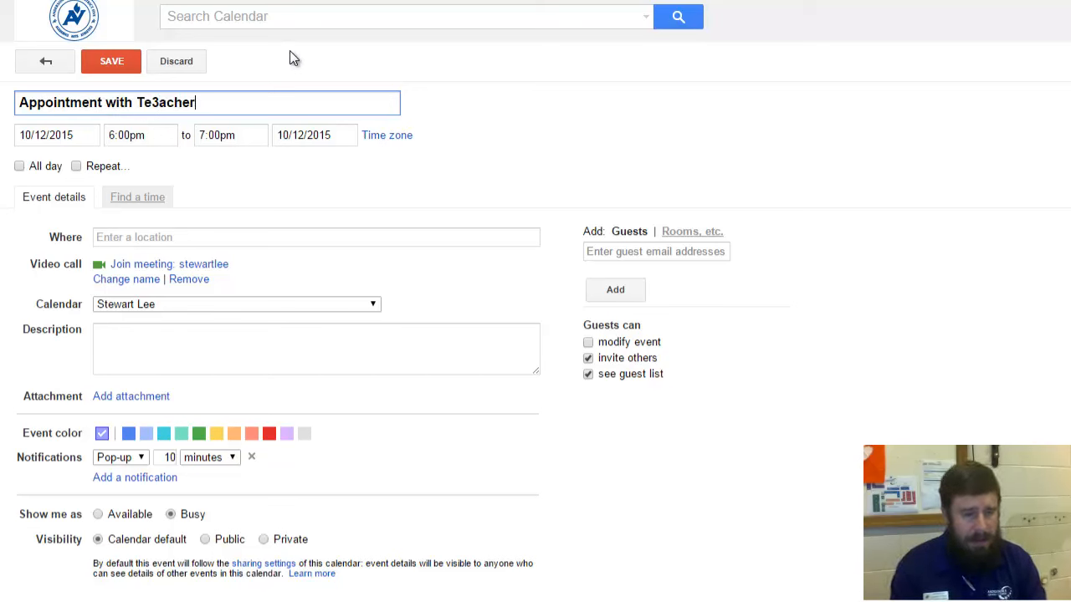
{"action": "key", "text": "BackSpace"}
{"action": "key", "text": "BackSpace"}
{"action": "key", "text": "BackSpace"}
{"action": "key", "text": "BackSpace"}
{"action": "key", "text": "BackSpace"}
{"action": "key", "text": "BackSpace"}
{"action": "type", "text": "acher"}
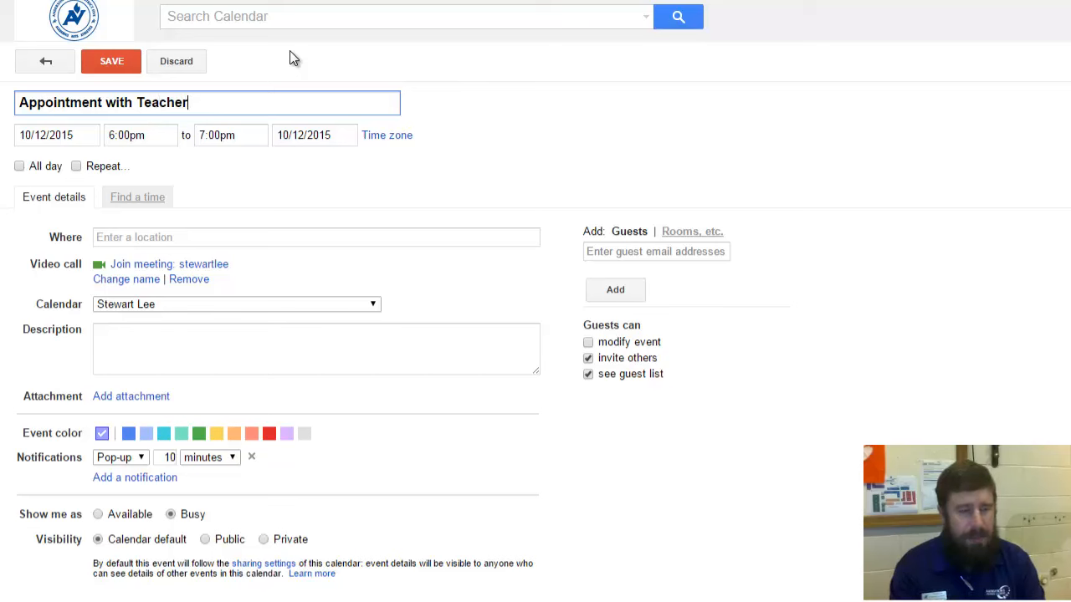
Mark the event as all day and switch it back to a timed event
{"action": "left_click", "coordinate": [26, 165]}
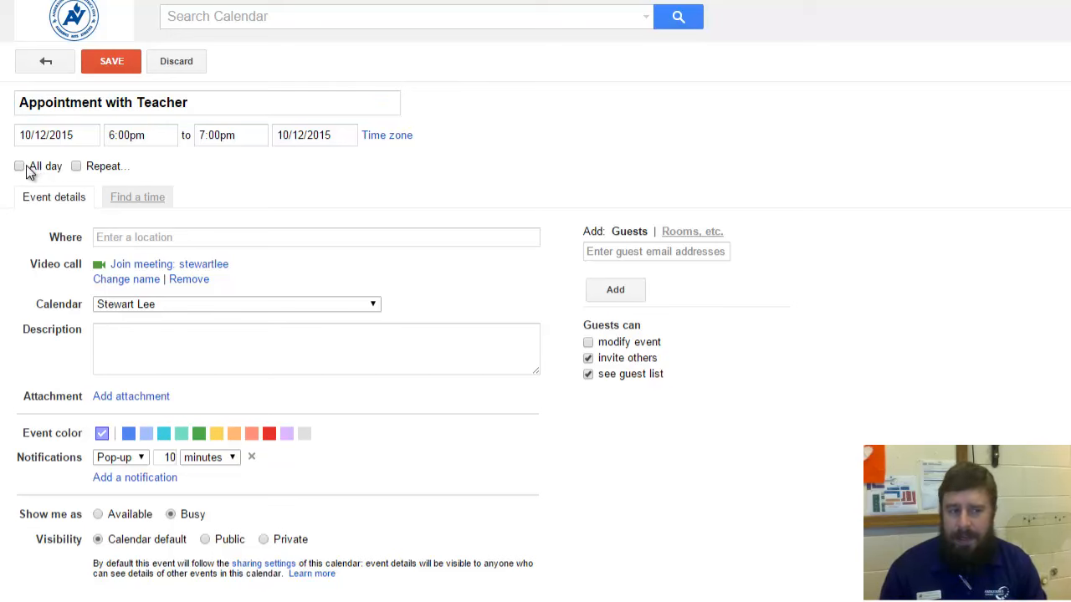
{"action": "left_click", "coordinate": [21, 168]}
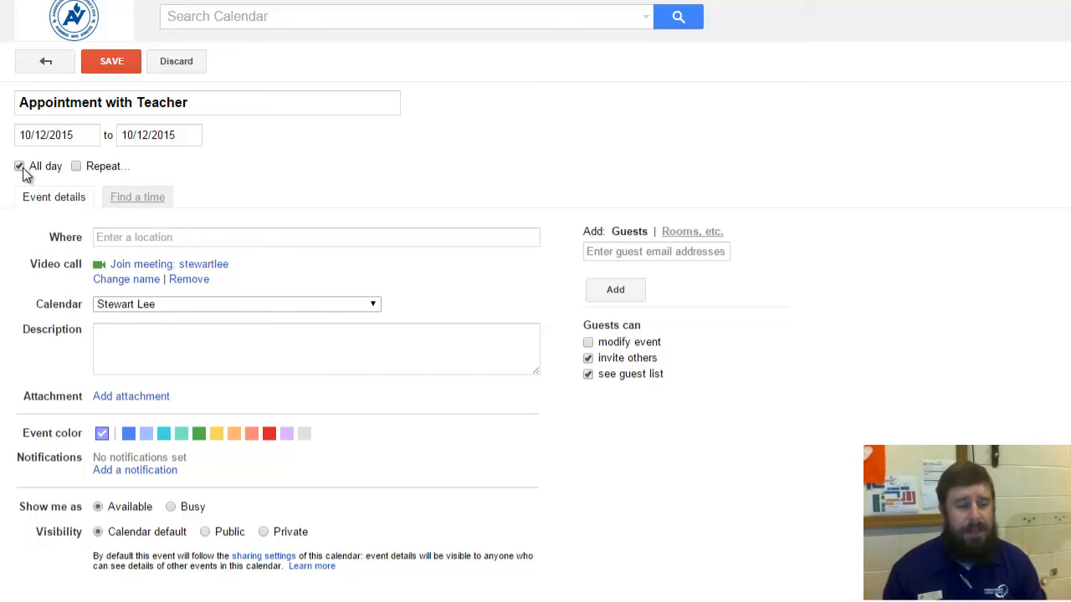
{"action": "left_click", "coordinate": [20, 167]}
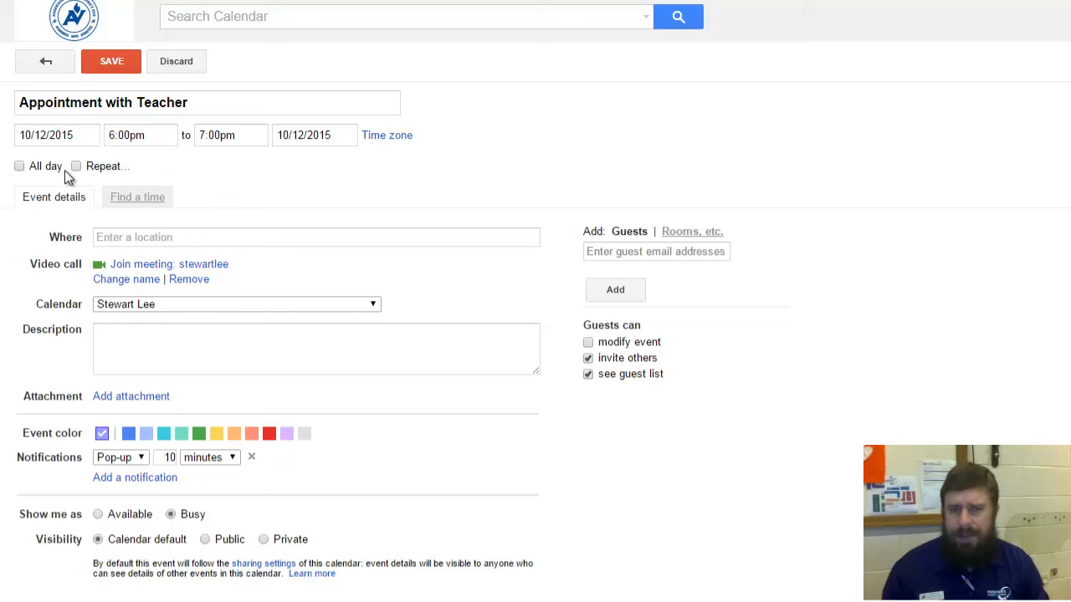
Try out a daily repeat every 5 days for the event and discard the repeat settings
{"action": "left_click", "coordinate": [76, 166]}
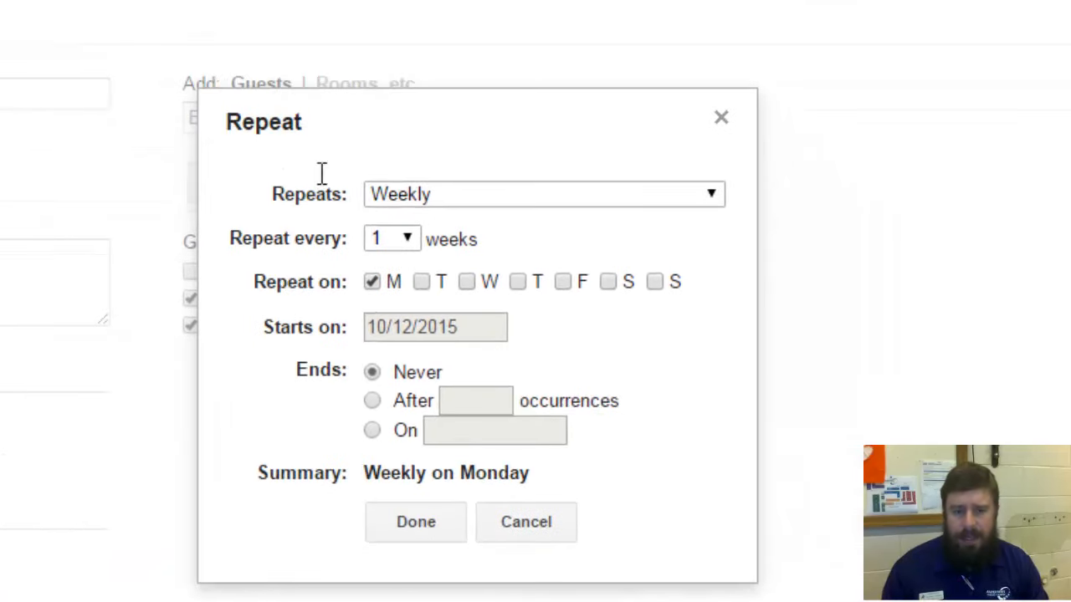
{"action": "left_click", "coordinate": [464, 203]}
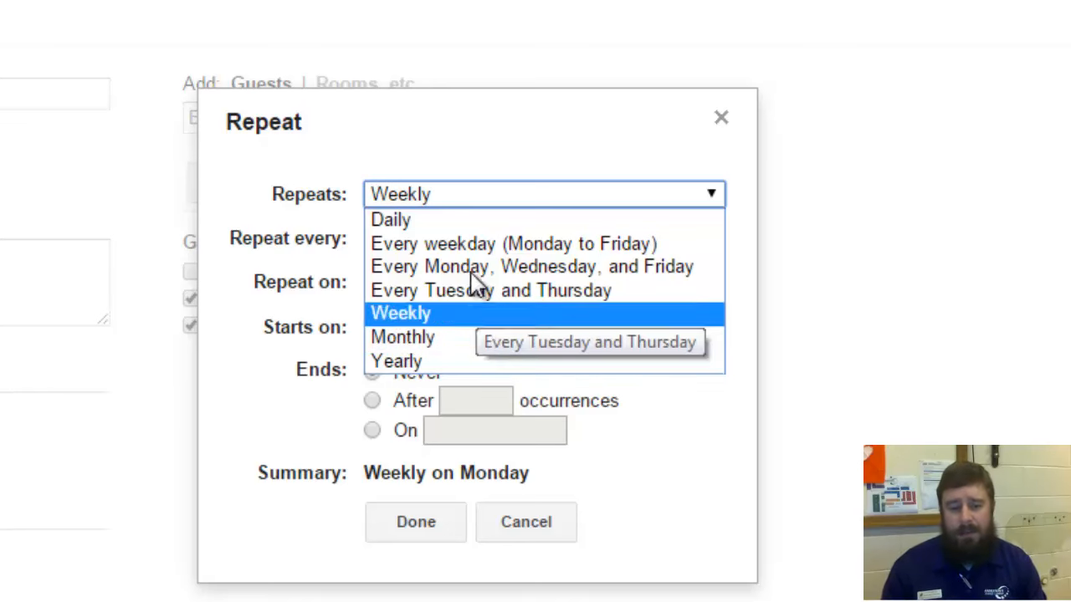
{"action": "left_click", "coordinate": [463, 220]}
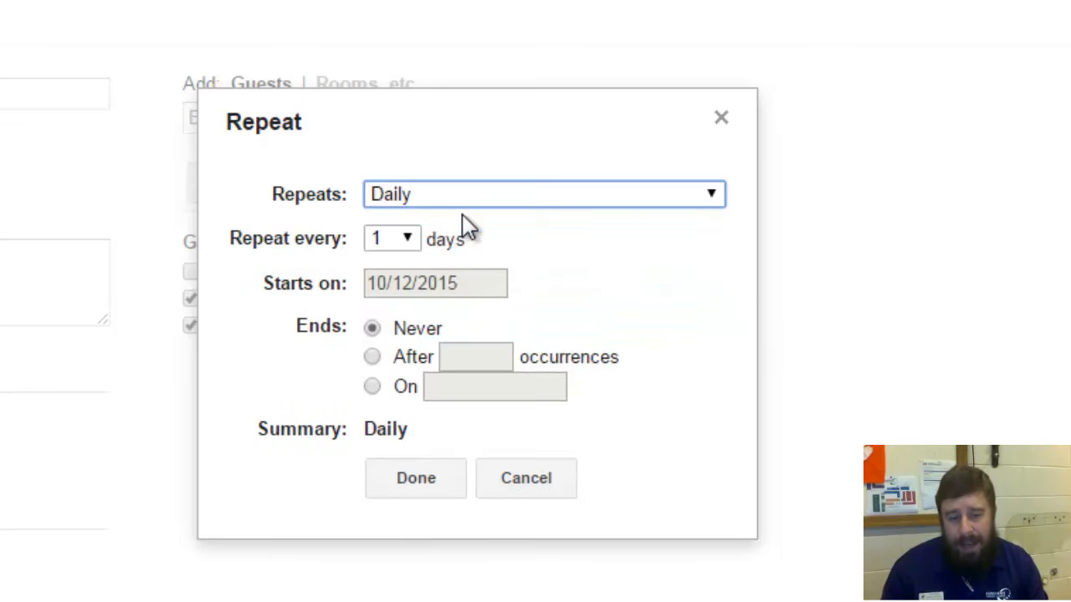
{"action": "left_click", "coordinate": [411, 239]}
{"action": "left_click", "coordinate": [388, 357]}
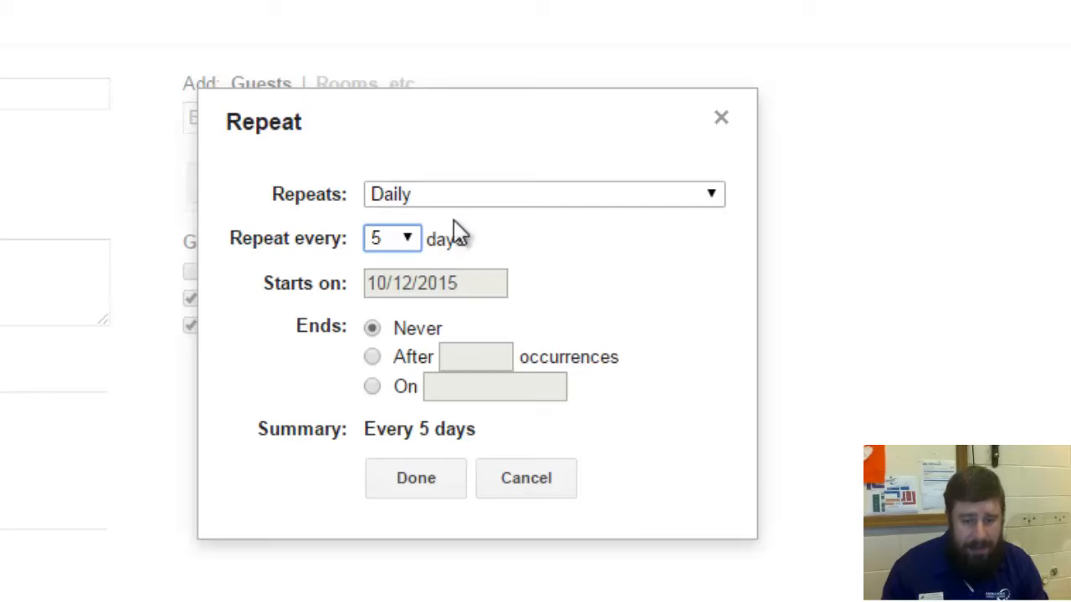
{"action": "left_click", "coordinate": [529, 487]}
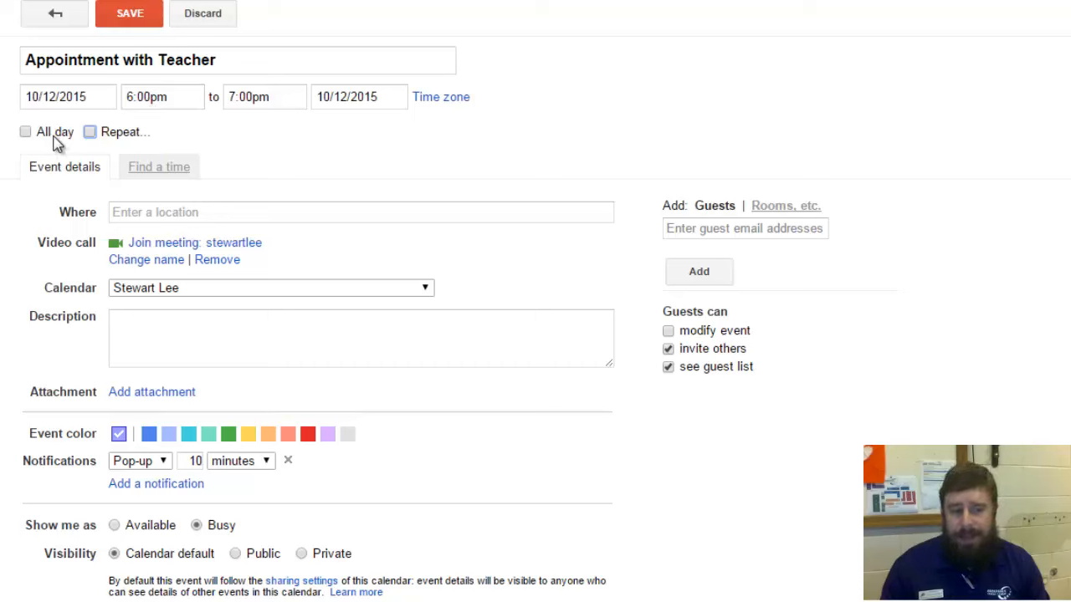
Set the event's time from 8:00am to 8:30am
{"action": "left_click", "coordinate": [144, 97]}
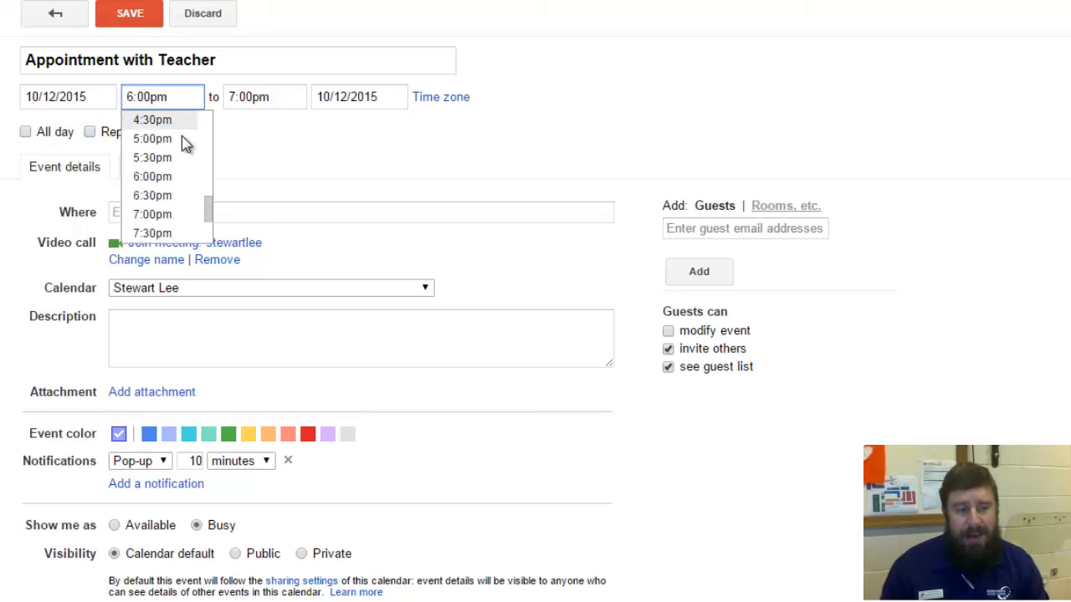
{"action": "scroll", "coordinate": [172, 167], "scroll_direction": "up", "scroll_amount": 2}
{"action": "scroll", "coordinate": [167, 184], "scroll_direction": "up", "scroll_amount": 7}
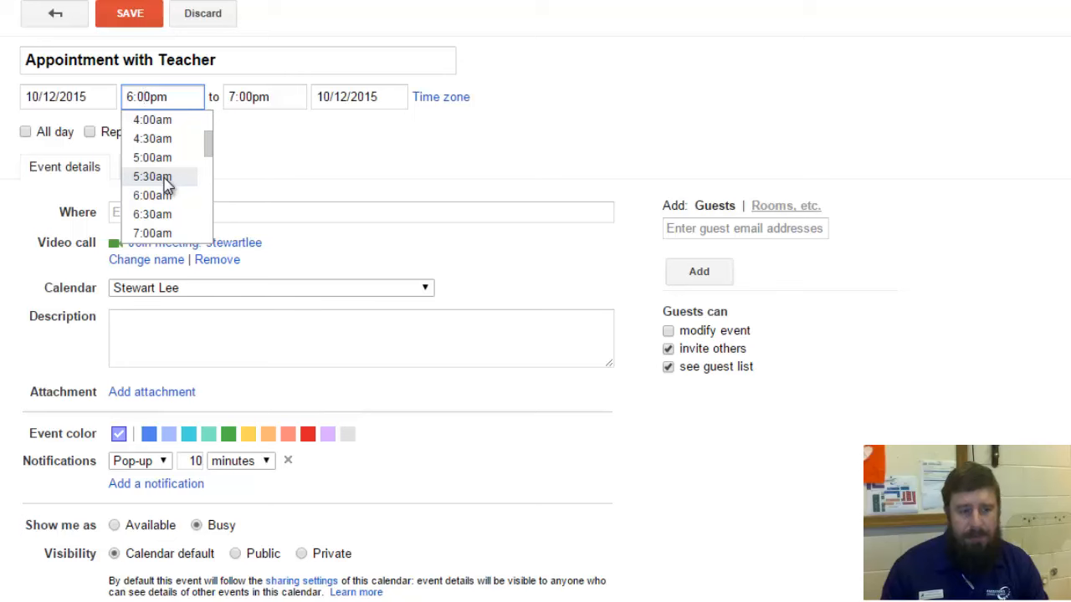
{"action": "scroll", "coordinate": [166, 188], "scroll_direction": "down", "scroll_amount": 1}
{"action": "left_click", "coordinate": [159, 176]}
{"action": "left_click", "coordinate": [259, 97]}
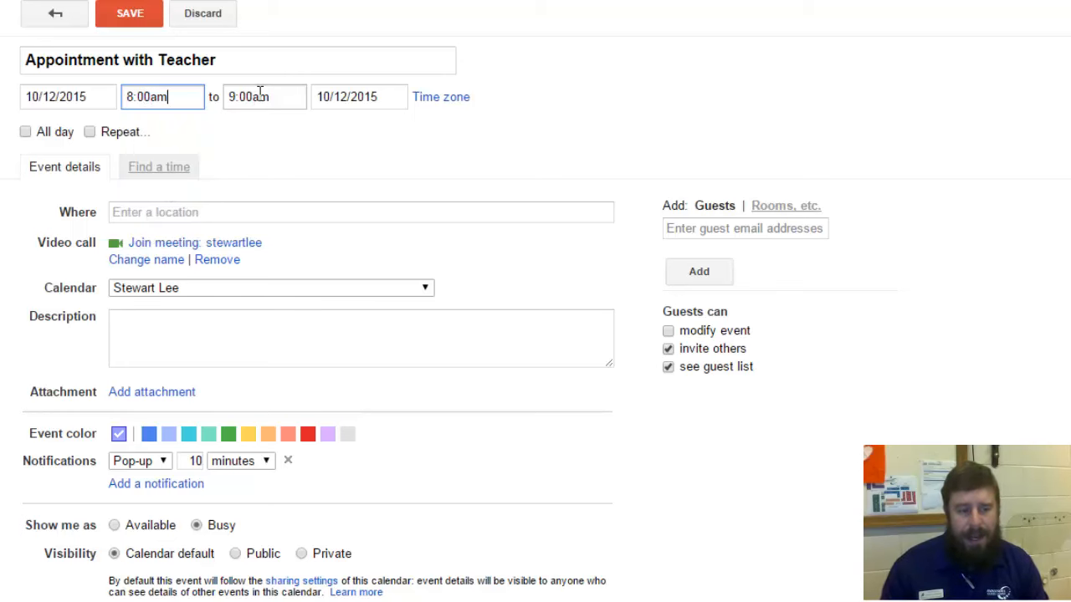
{"action": "left_click", "coordinate": [266, 138]}
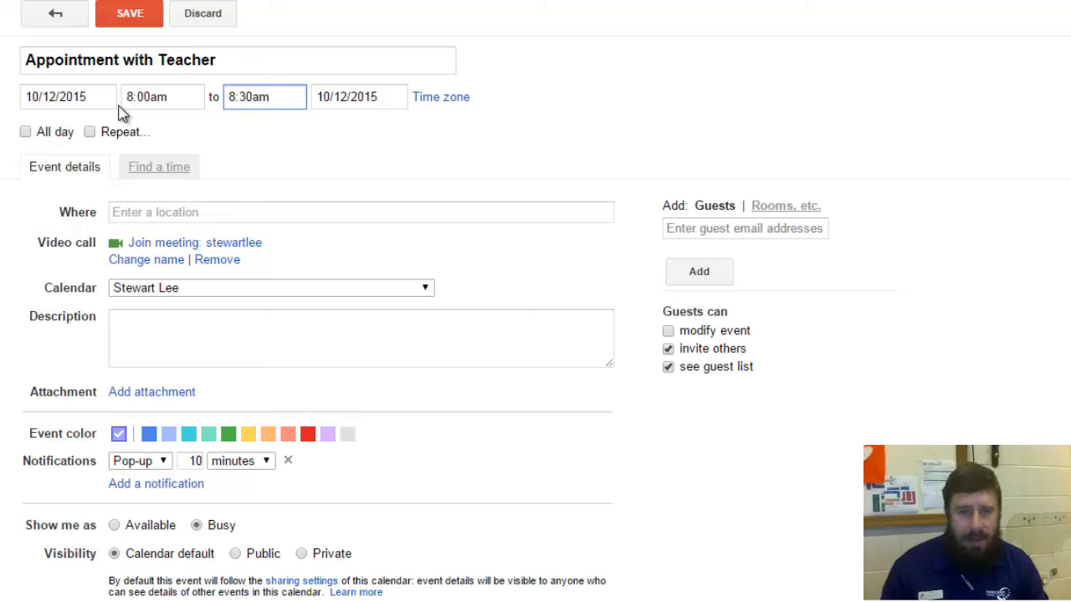
Set the event's location to "Room 203 - My office" and assign it to the AVCC Facilitator Training calendar
{"action": "left_click", "coordinate": [142, 211]}
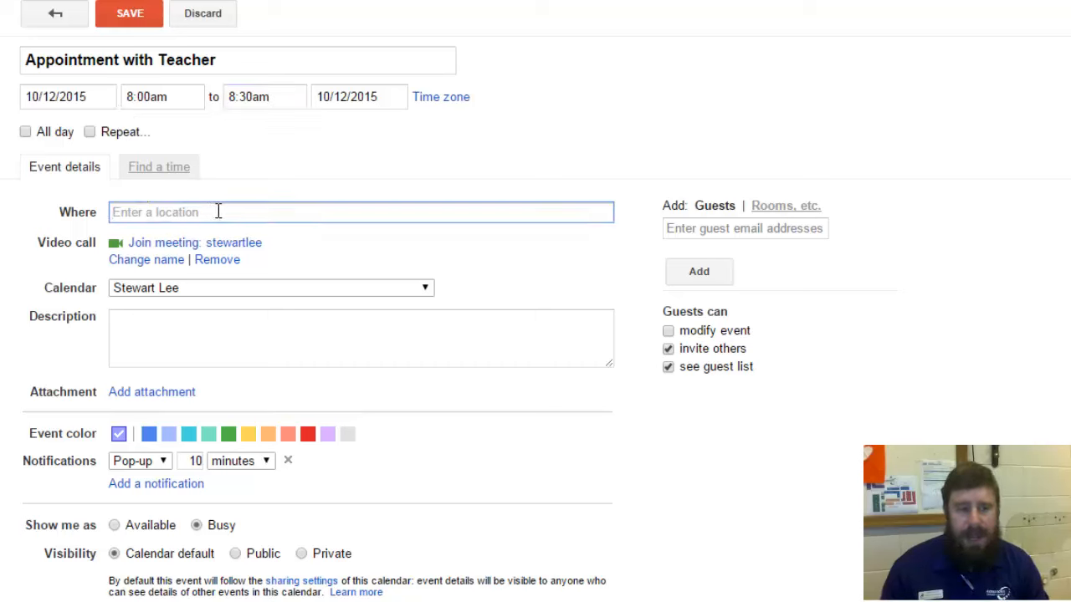
{"action": "type", "text": "Ro"}
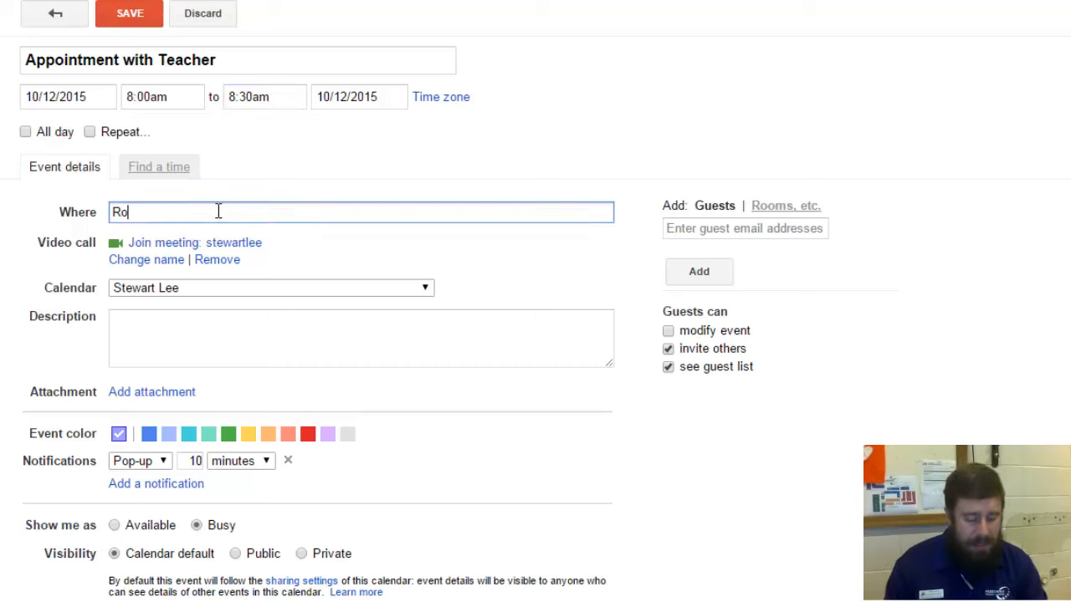
{"action": "type", "text": "om 2"}
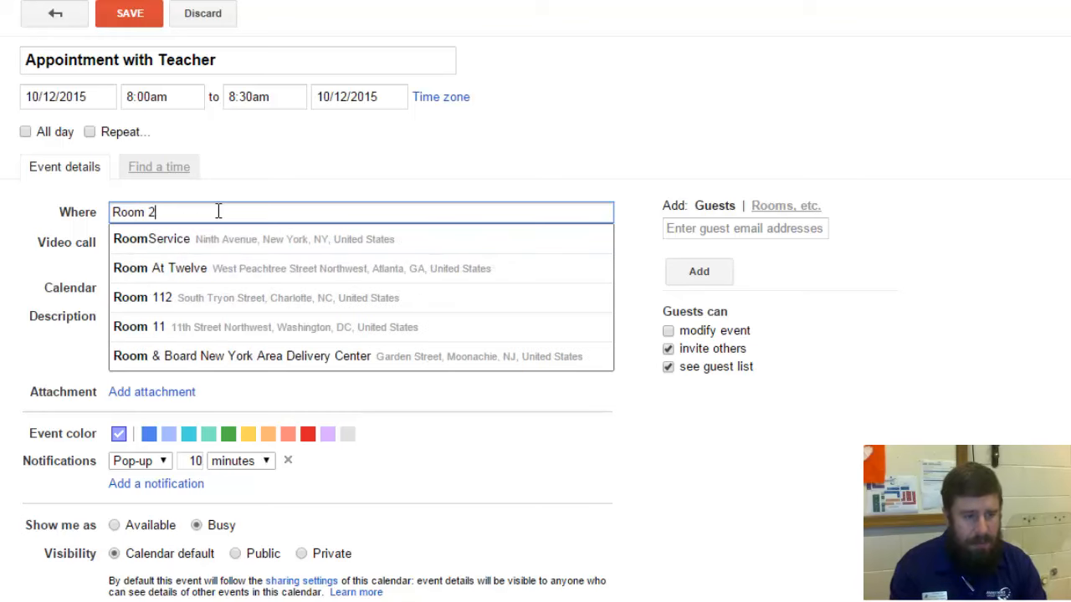
{"action": "type", "text": "03 - M"}
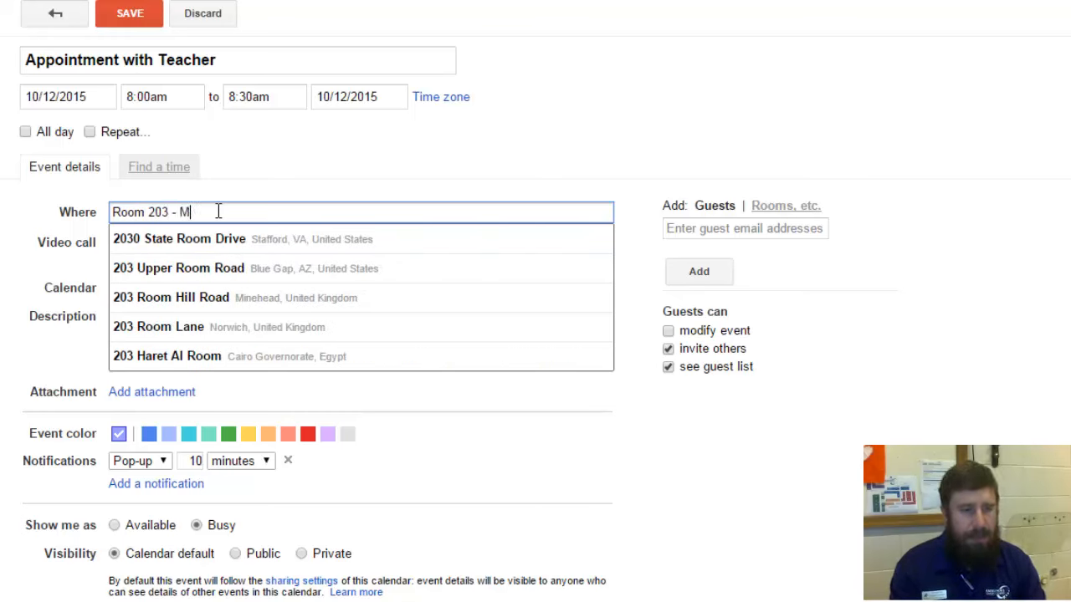
{"action": "type", "text": "y office"}
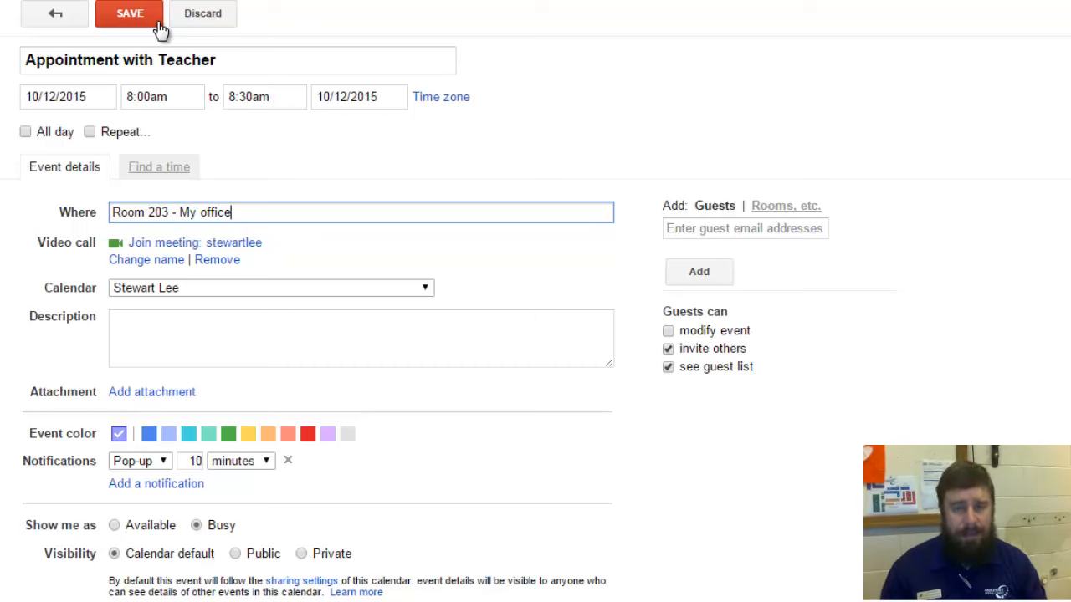
{"action": "left_click", "coordinate": [240, 293]}
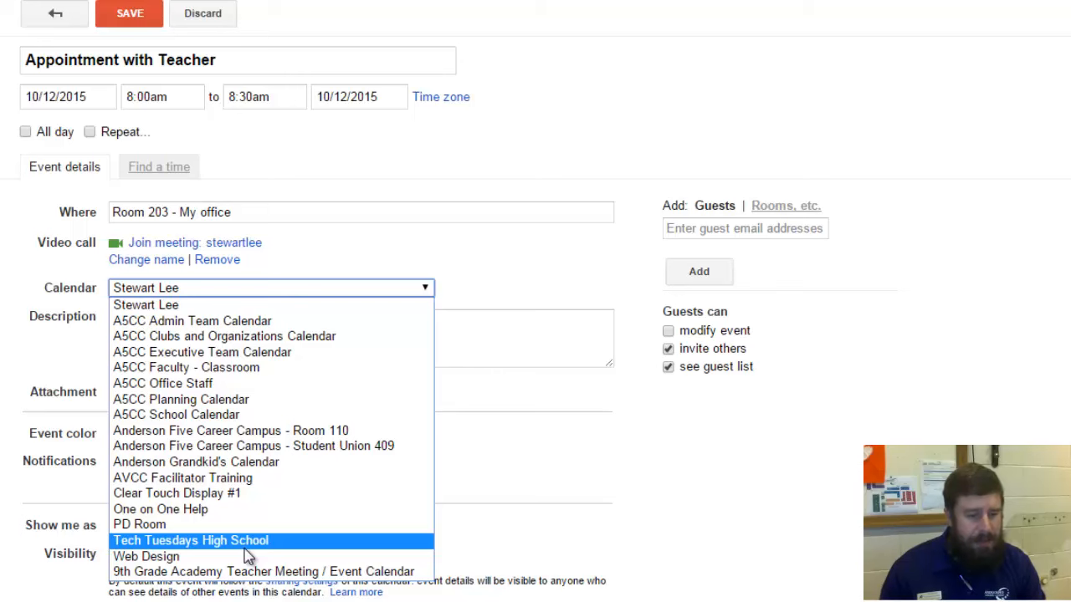
{"action": "left_click", "coordinate": [222, 484]}
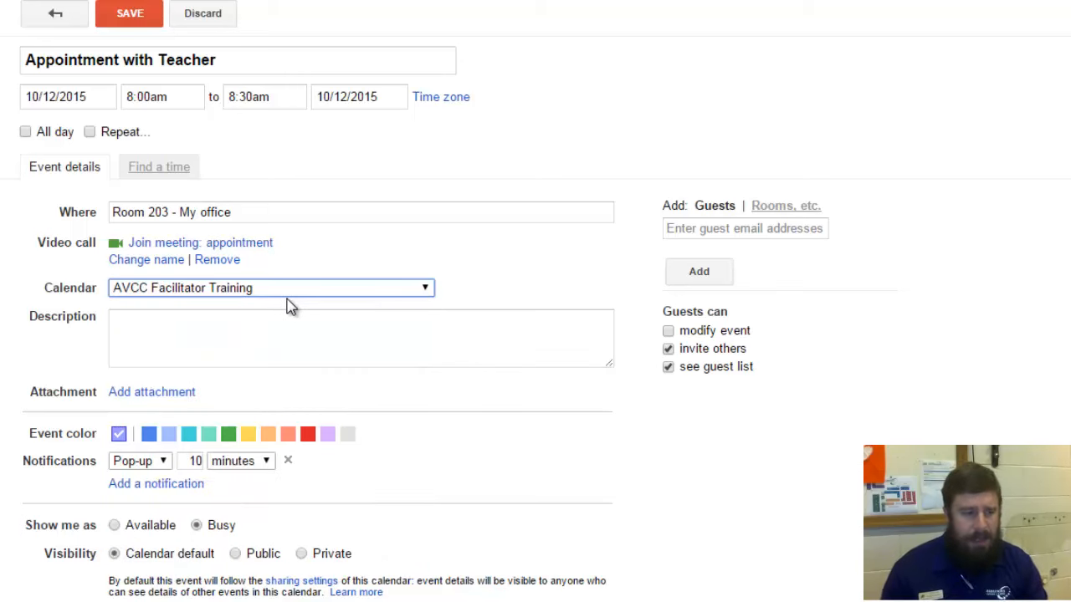
Enter "Training with teachers" as the event's description
{"action": "left_click", "coordinate": [273, 322]}
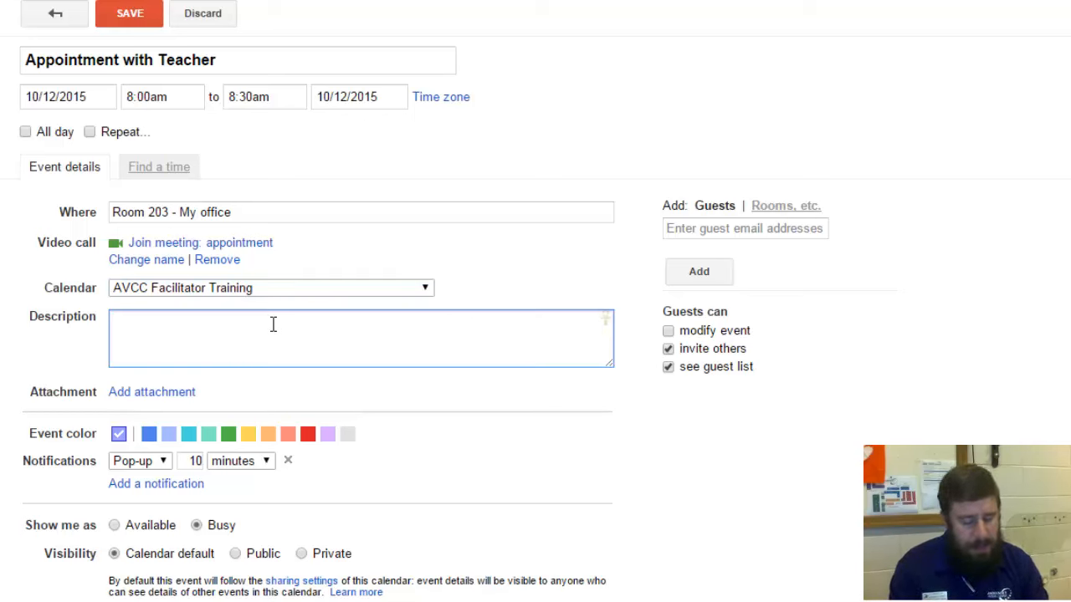
{"action": "type", "text": "Train"}
{"action": "key", "text": "BackSpace"}
{"action": "key", "text": "BackSpace"}
{"action": "key", "text": "BackSpace"}
{"action": "type", "text": "ini"}
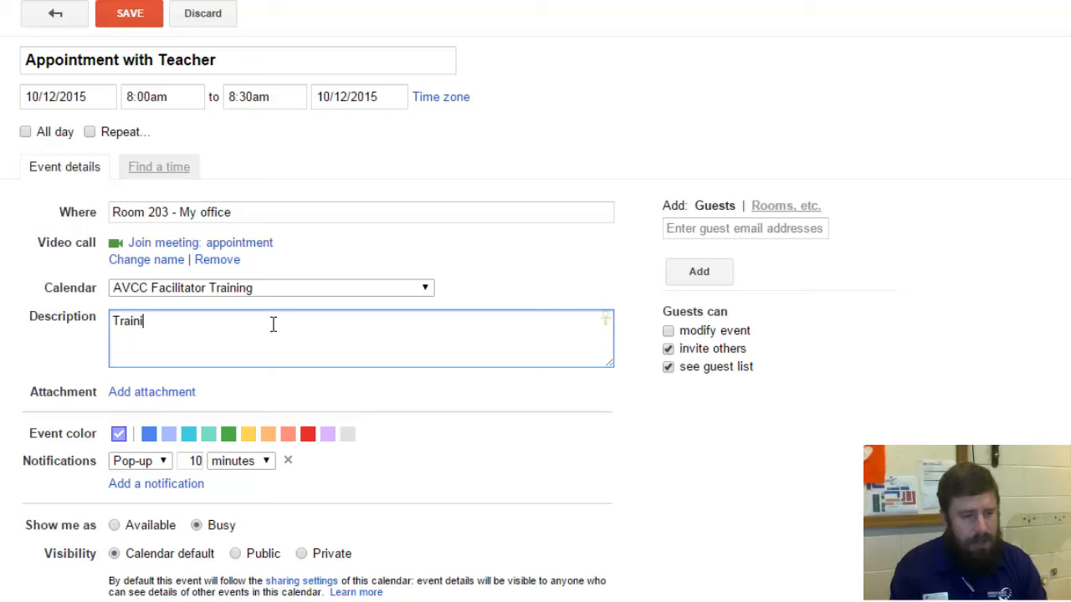
{"action": "type", "text": "ng with teac"}
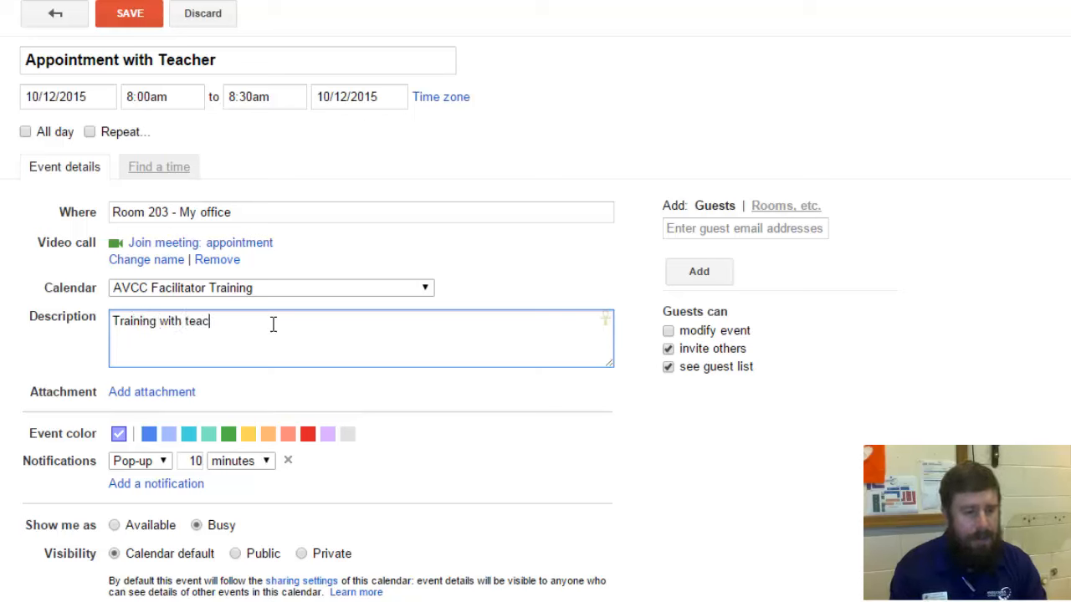
{"action": "type", "text": "hers"}
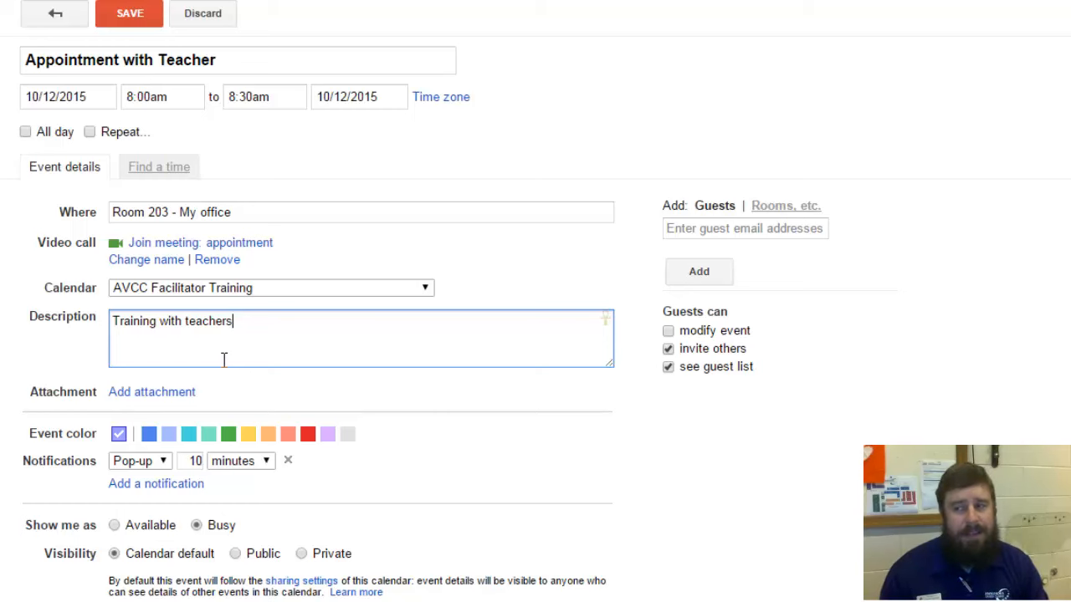
Look through the attachment sources Google Drive, Upload and Previously selected, and leave without attaching a file
{"action": "left_click", "coordinate": [181, 399]}
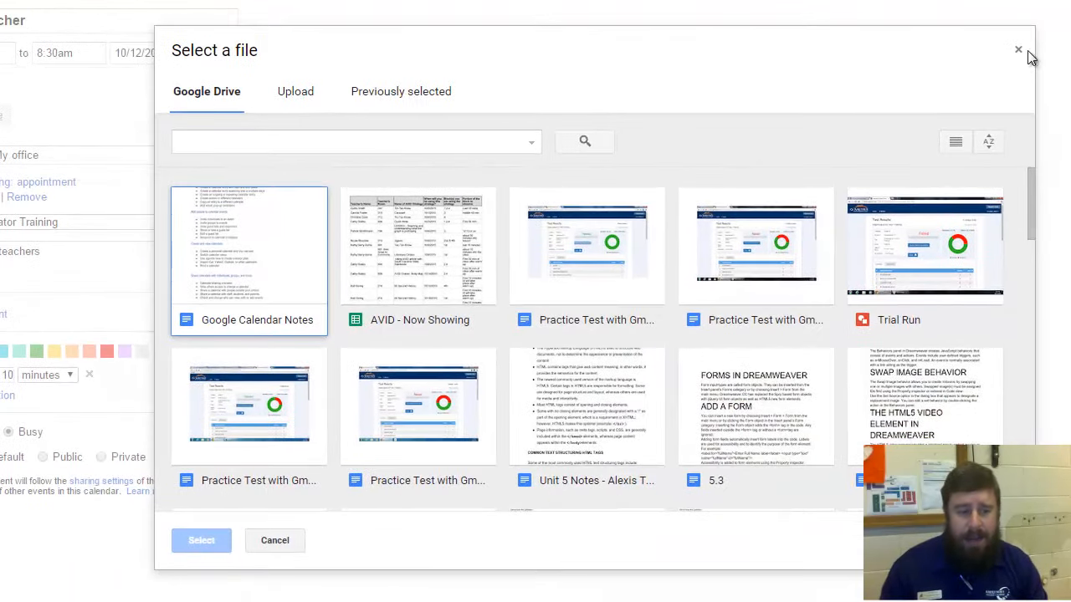
{"action": "left_click", "coordinate": [1027, 52]}
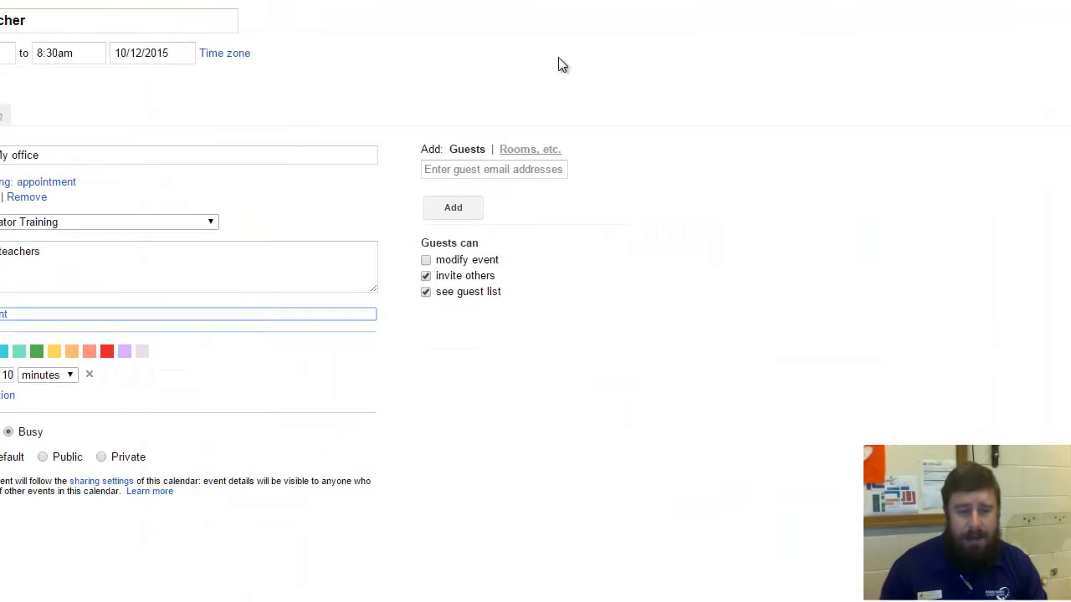
{"action": "left_click", "coordinate": [3, 316]}
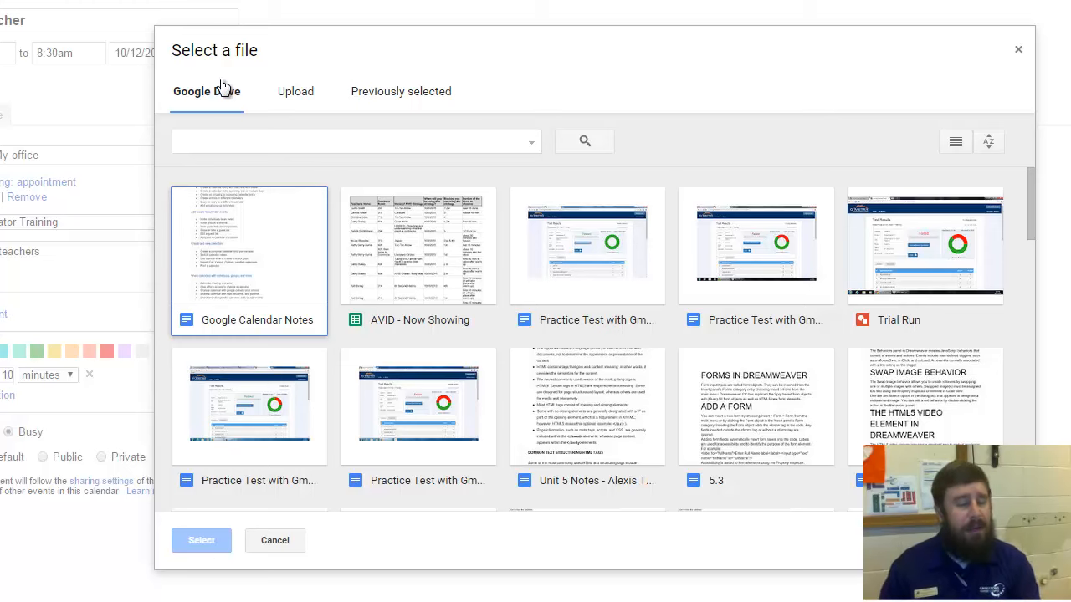
{"action": "left_click", "coordinate": [300, 99]}
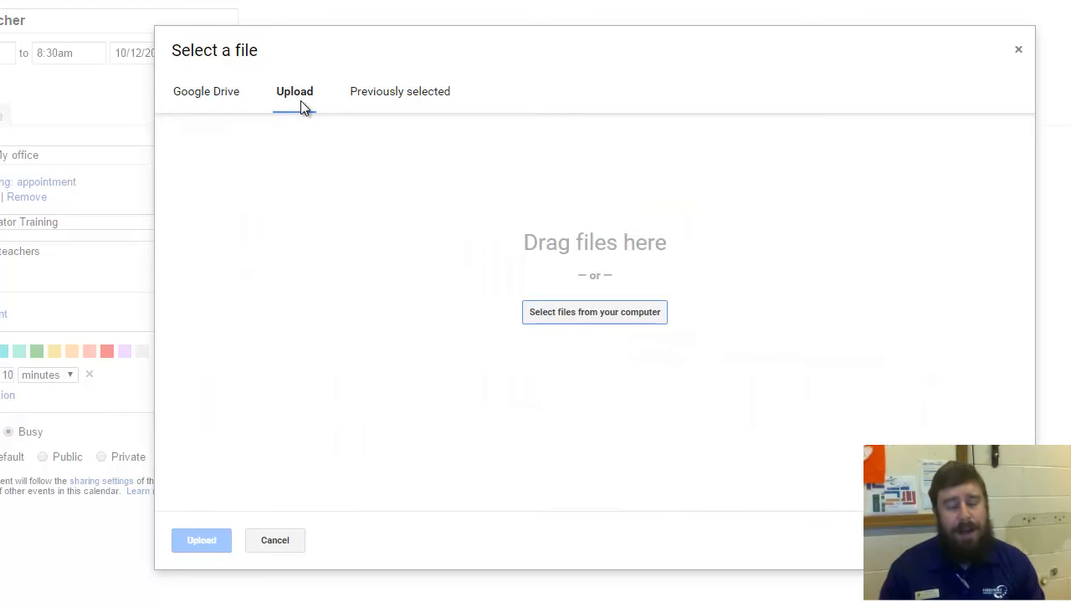
{"action": "left_click", "coordinate": [381, 99]}
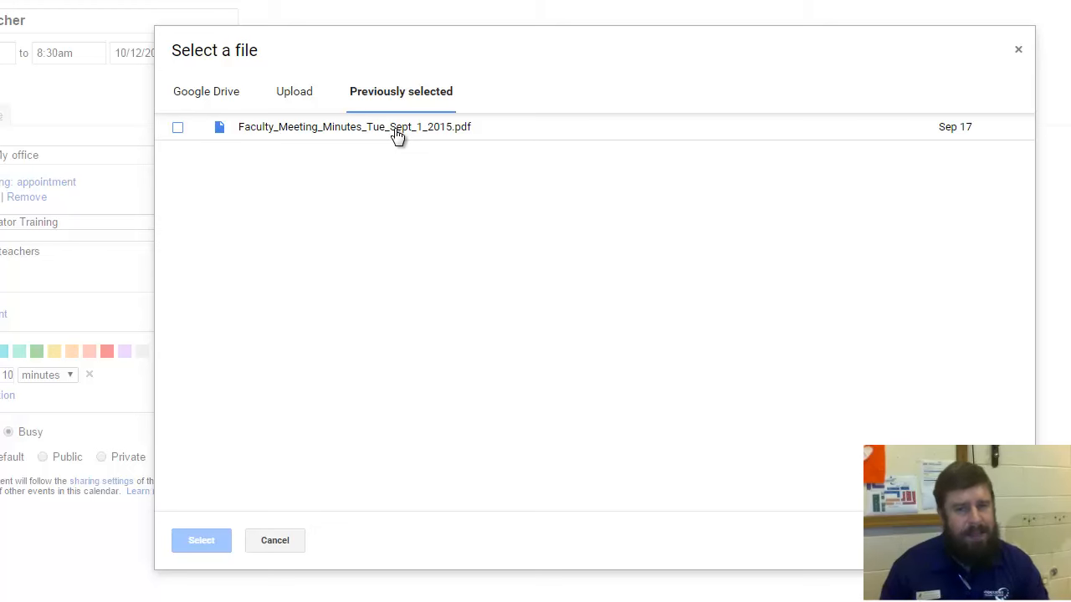
{"action": "left_click", "coordinate": [275, 540]}
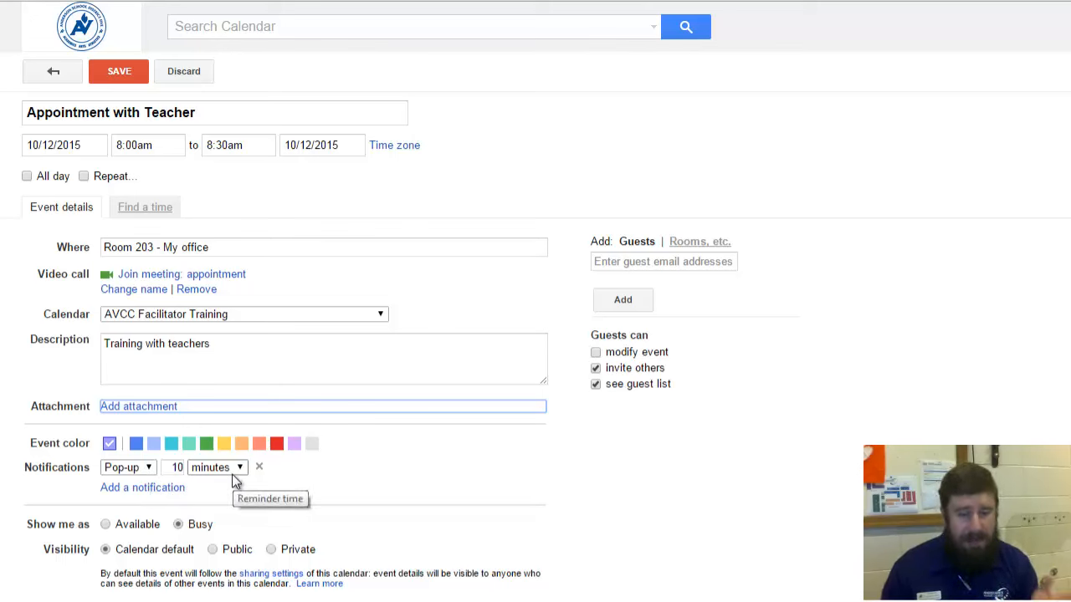
Add a second notification to the event, sent by email 1 hour before
{"action": "left_click", "coordinate": [143, 488]}
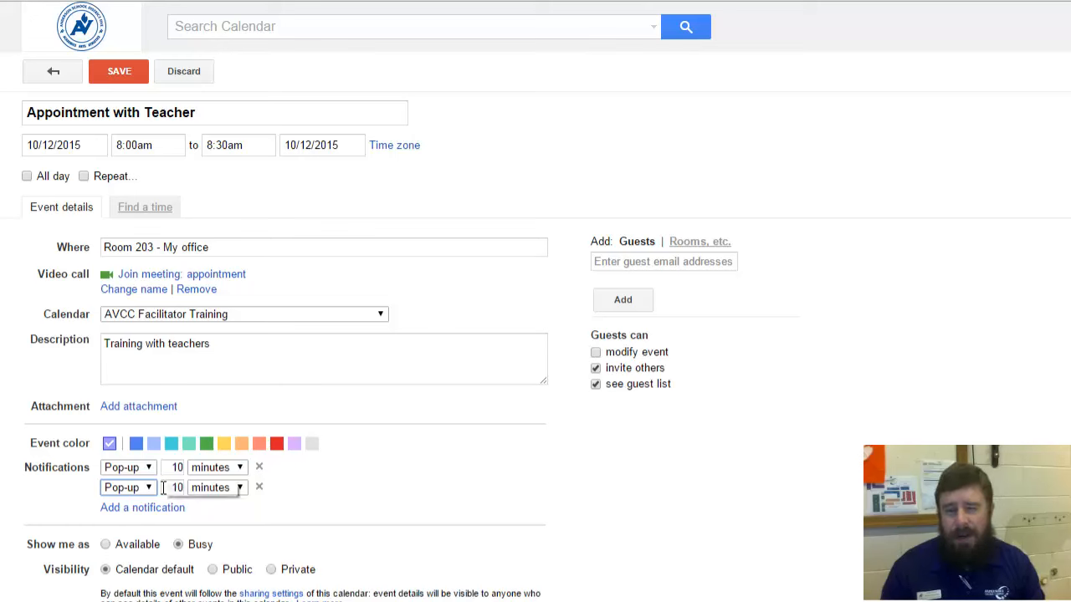
{"action": "left_click", "coordinate": [146, 488]}
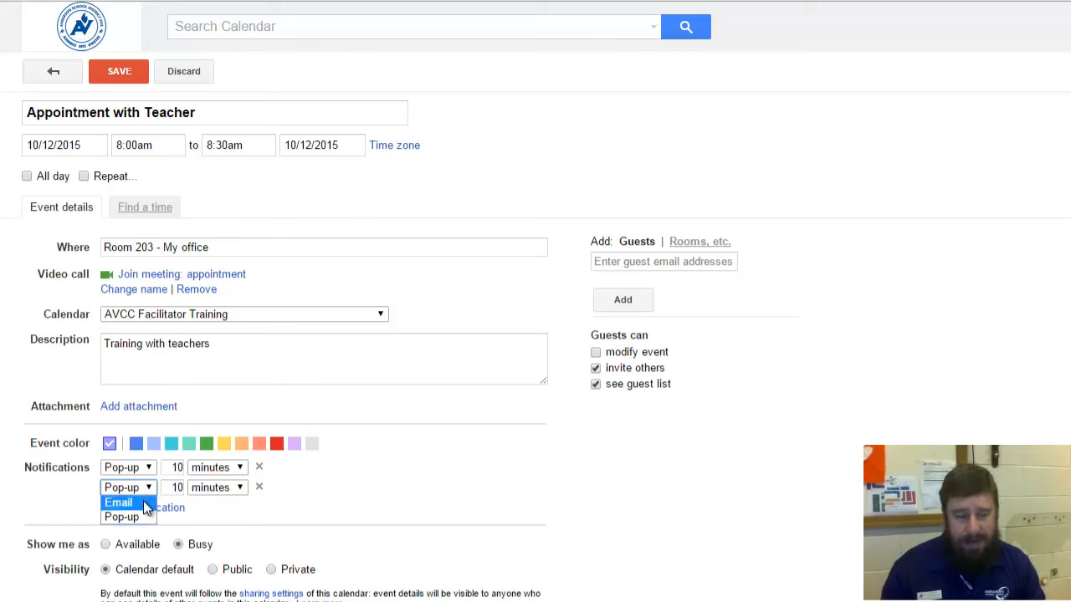
{"action": "left_click", "coordinate": [143, 502]}
{"action": "left_click_drag", "start_coordinate": [170, 488], "coordinate": [183, 489]}
{"action": "type", "text": "1"}
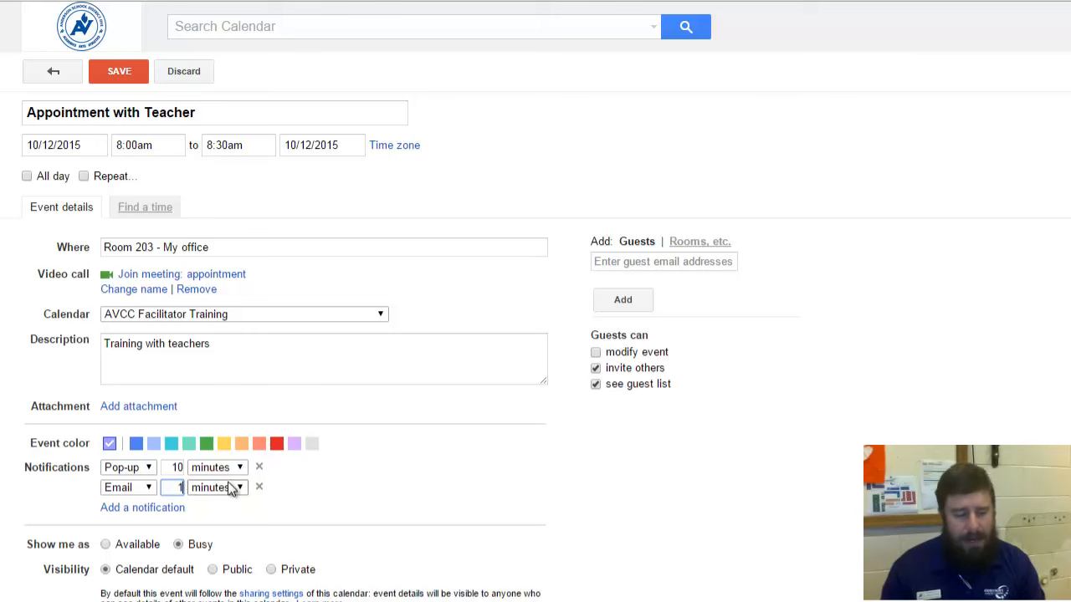
{"action": "left_click", "coordinate": [234, 489]}
{"action": "left_click", "coordinate": [233, 515]}
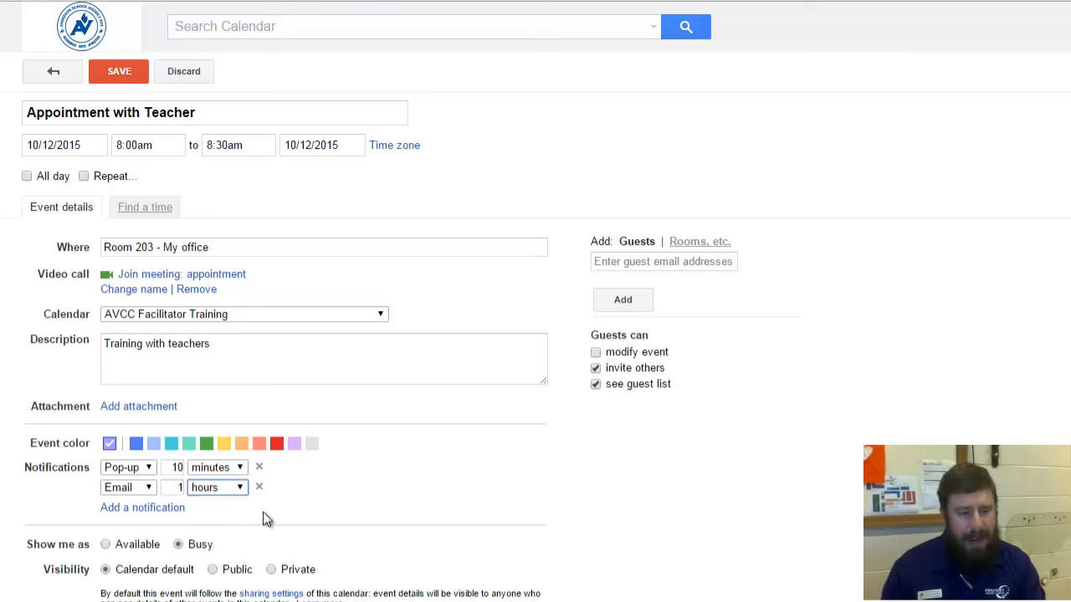
{"action": "left_click", "coordinate": [266, 518]}
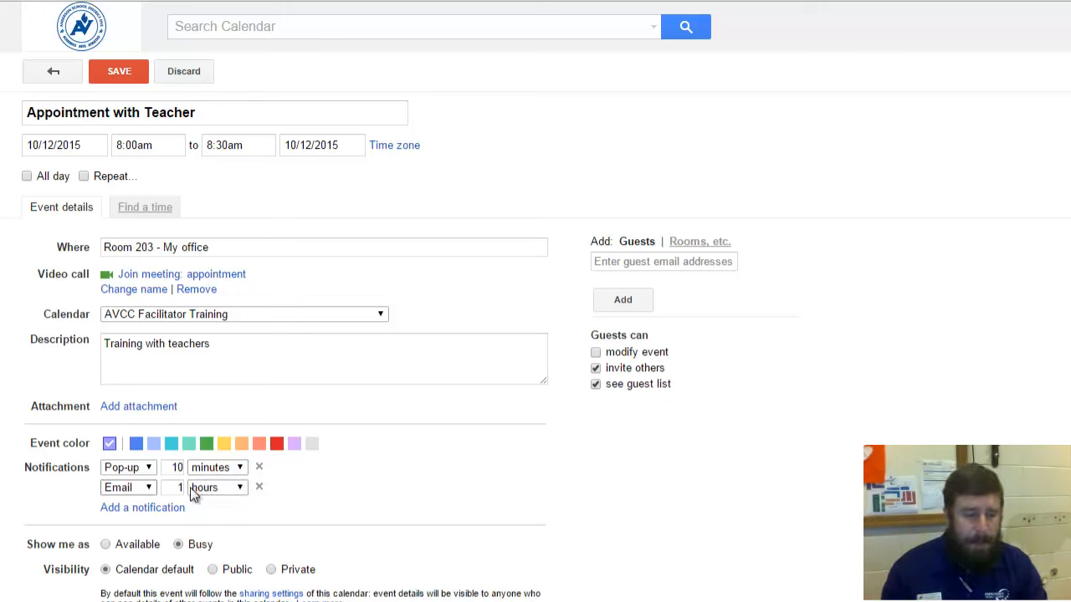
Try the Available status, return it to Busy, and save the event with public visibility
{"action": "left_click", "coordinate": [131, 548]}
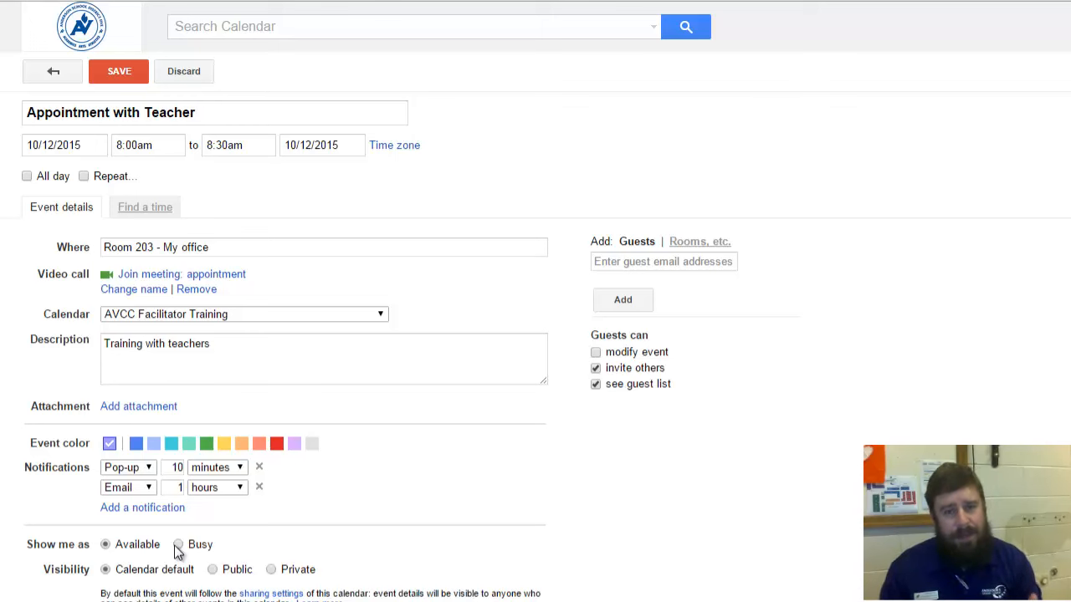
{"action": "left_click", "coordinate": [179, 545]}
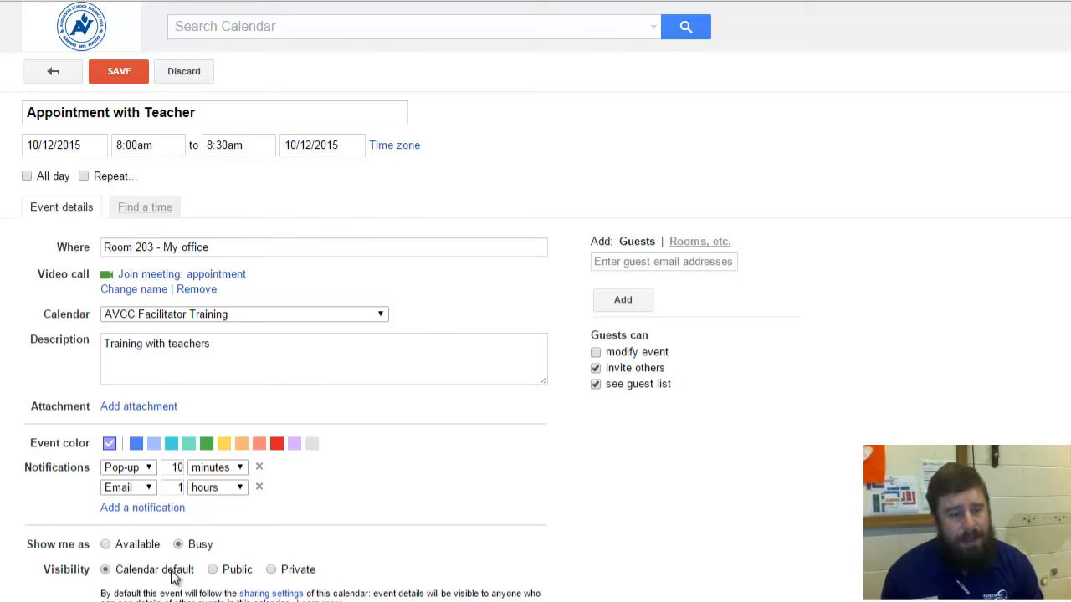
{"action": "left_click", "coordinate": [214, 571]}
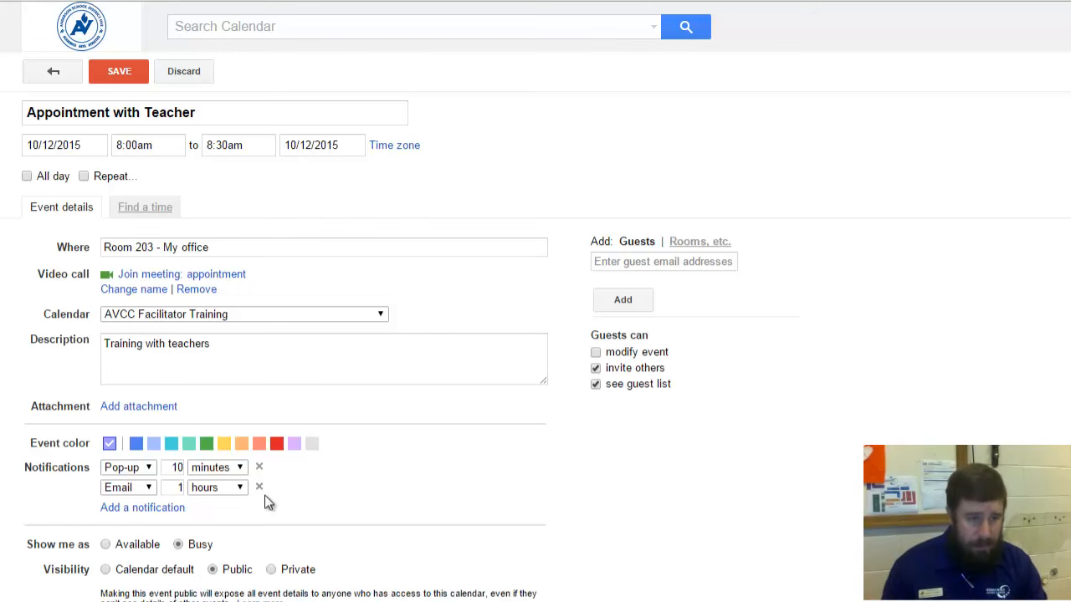
{"action": "left_click", "coordinate": [114, 74]}
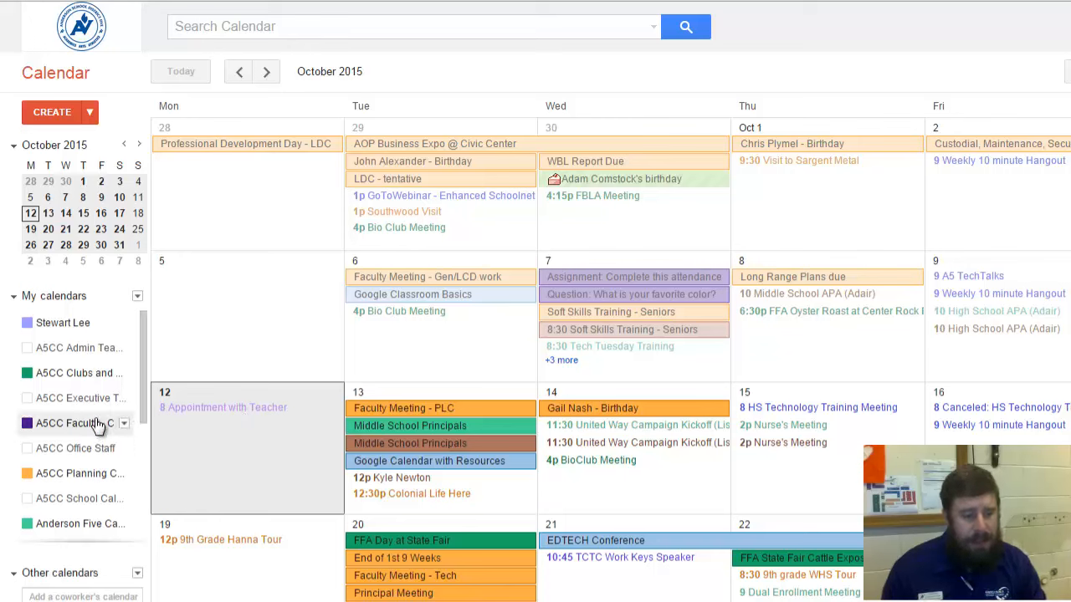
Review the calendar and creator in the details of the October 12 "Appointment with Teacher" event, and close them
{"action": "left_click_drag", "start_coordinate": [141, 377], "coordinate": [147, 435]}
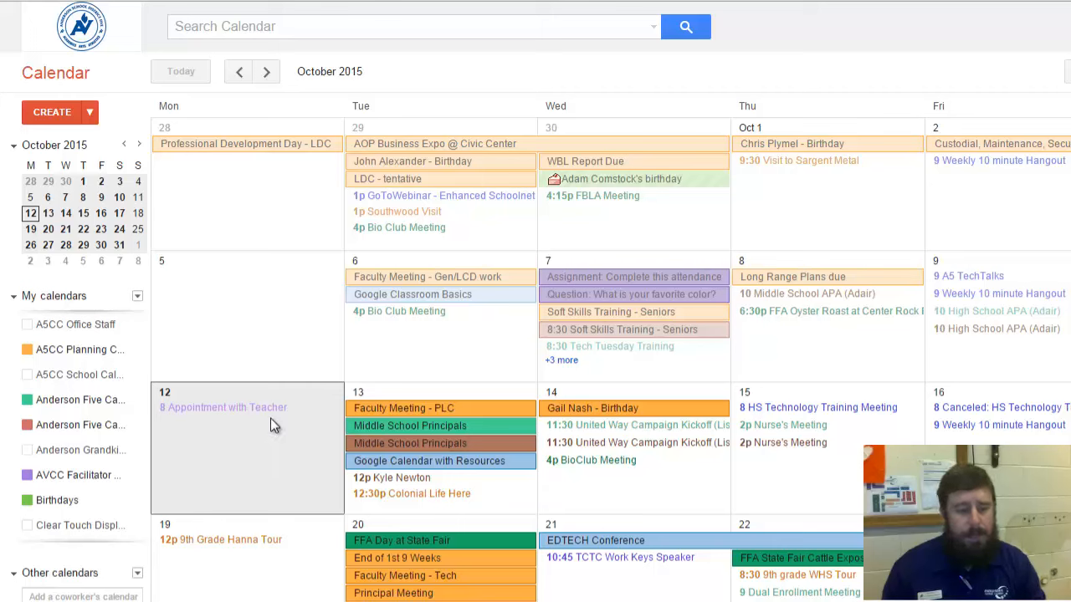
{"action": "left_click", "coordinate": [245, 411]}
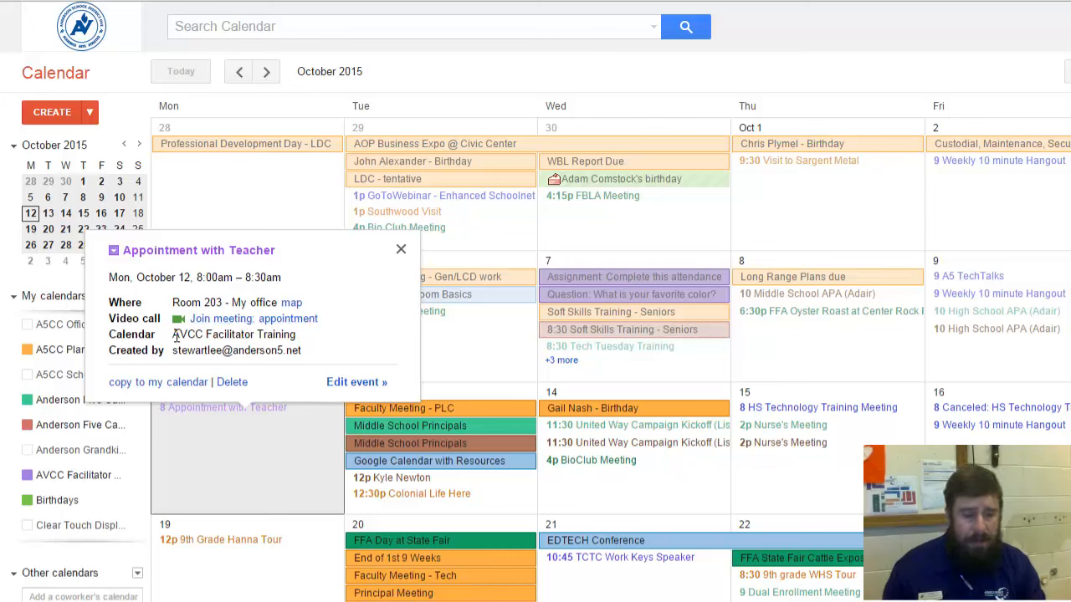
{"action": "left_click_drag", "start_coordinate": [173, 333], "coordinate": [302, 342]}
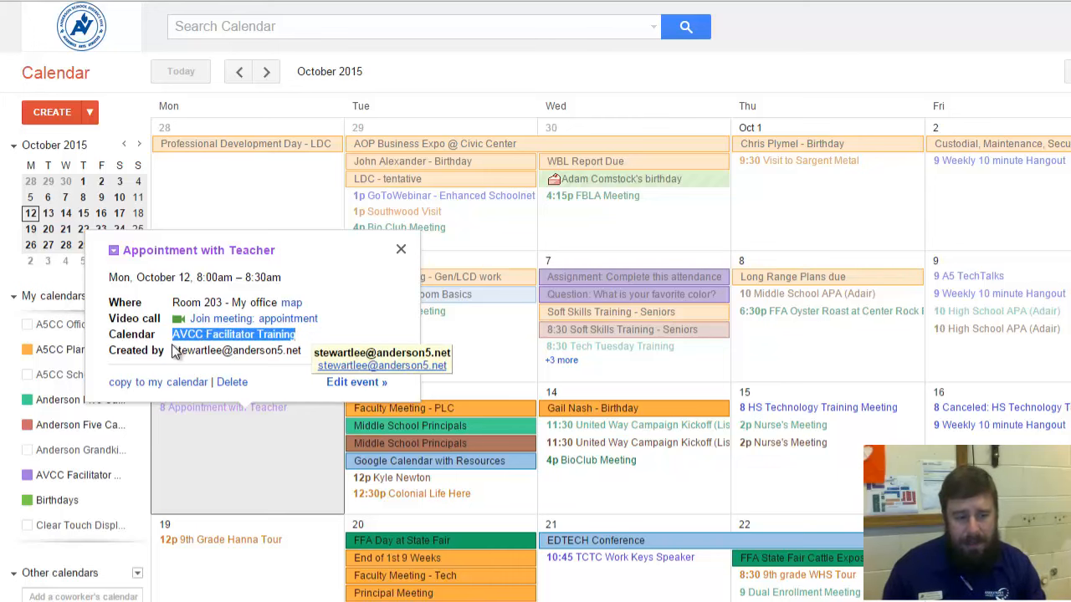
{"action": "left_click_drag", "start_coordinate": [172, 350], "coordinate": [306, 364]}
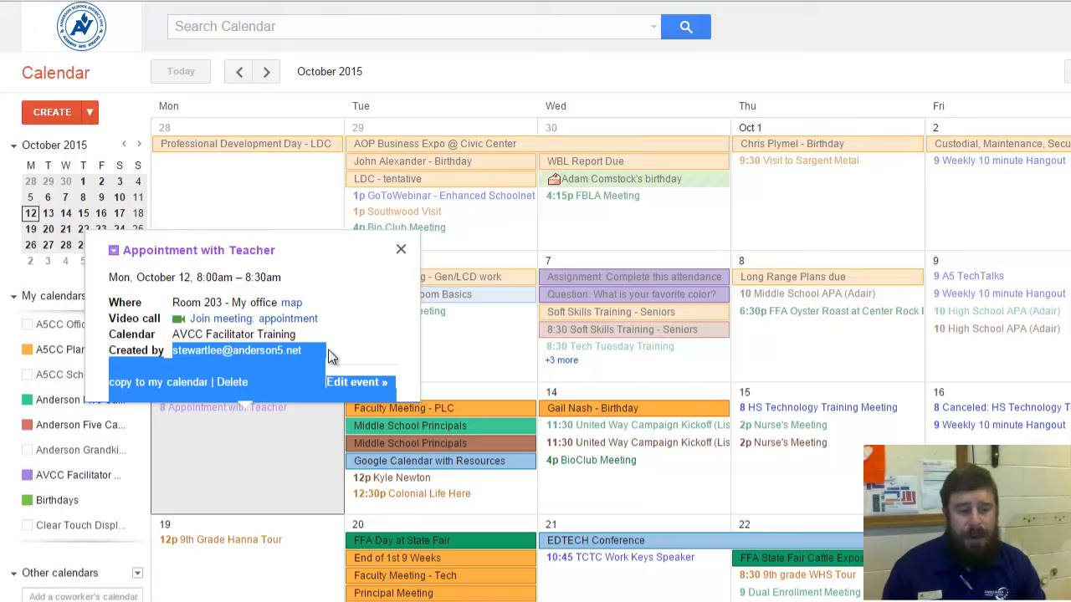
{"action": "left_click", "coordinate": [334, 348]}
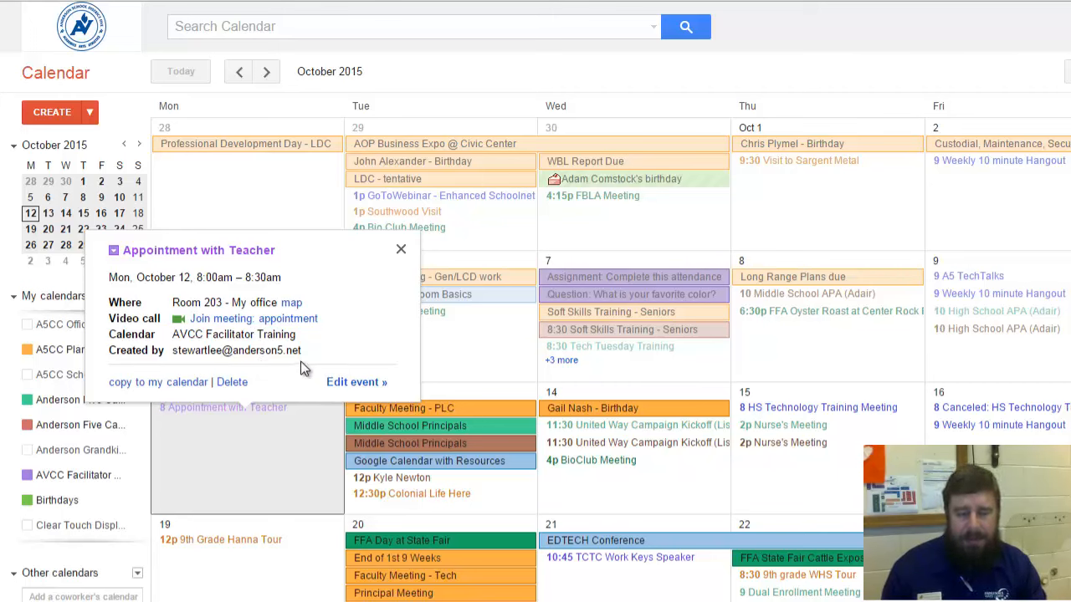
{"action": "mouse_move", "coordinate": [286, 351]}
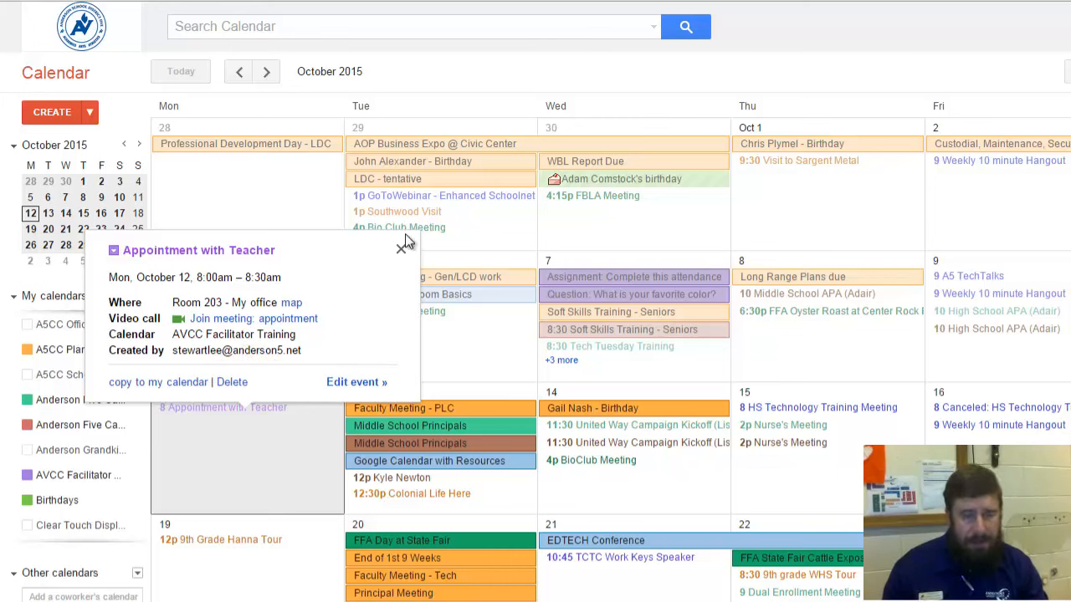
{"action": "left_click", "coordinate": [401, 250]}
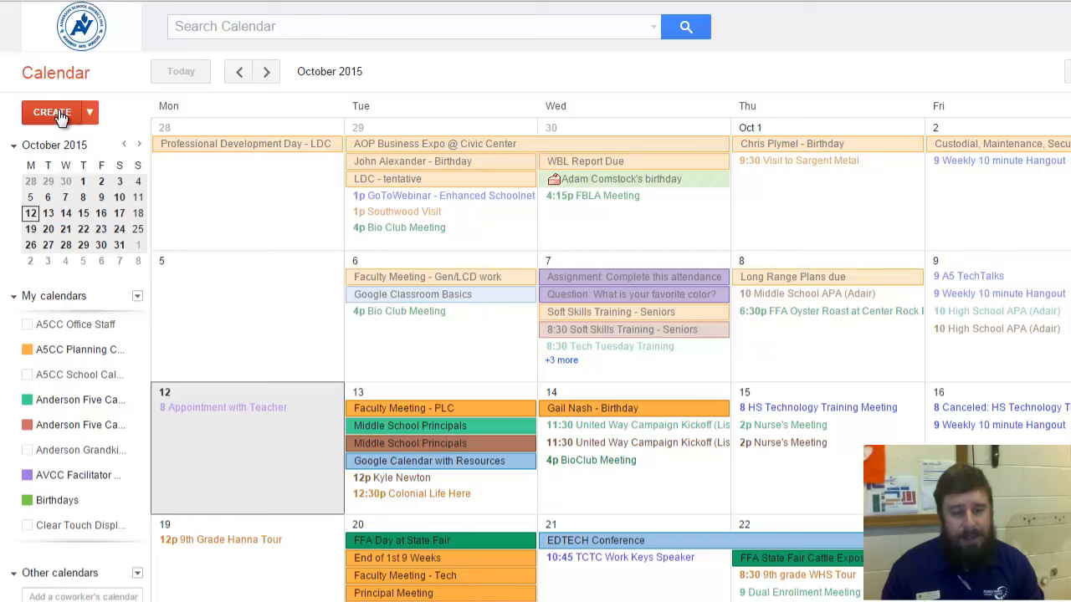
Start a new event titled "Appointment" on October 12 and assign it to the AVCC Facilitator Training calendar
{"action": "left_click", "coordinate": [235, 445]}
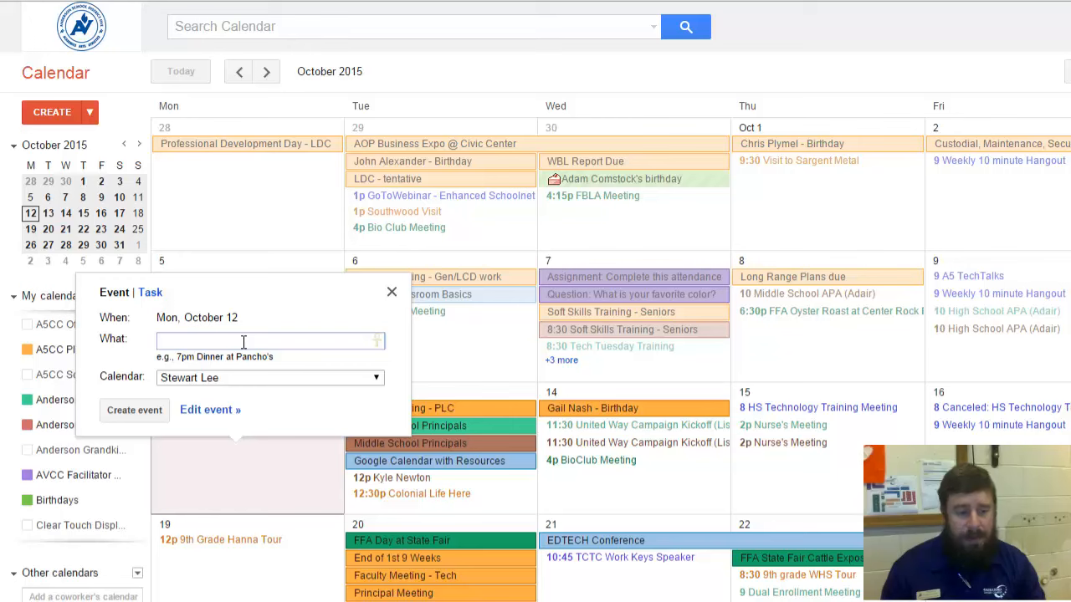
{"action": "type", "text": "Appointment"}
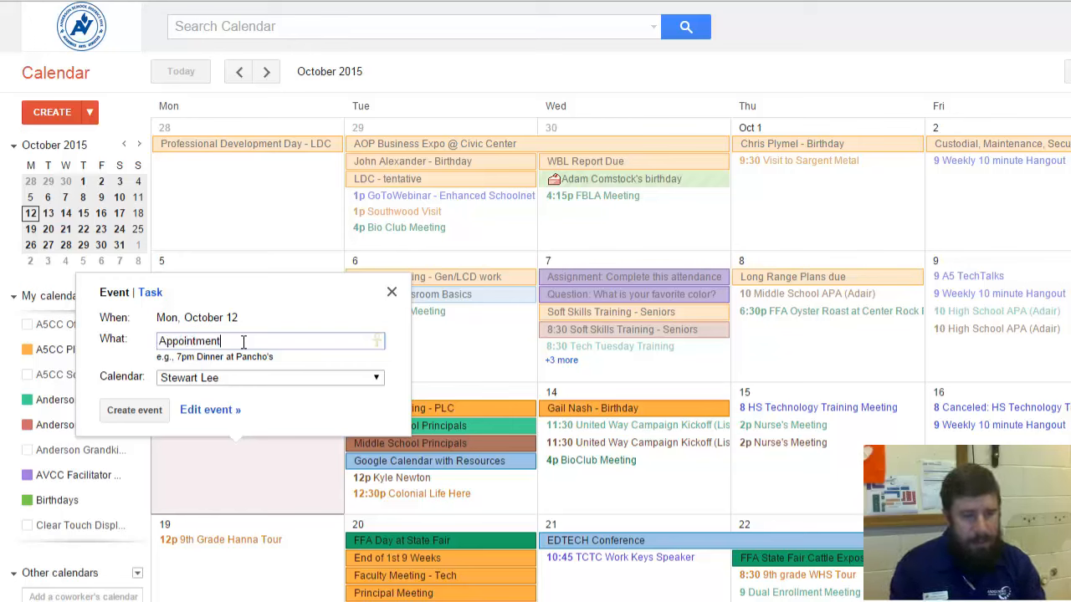
{"action": "left_click", "coordinate": [258, 380]}
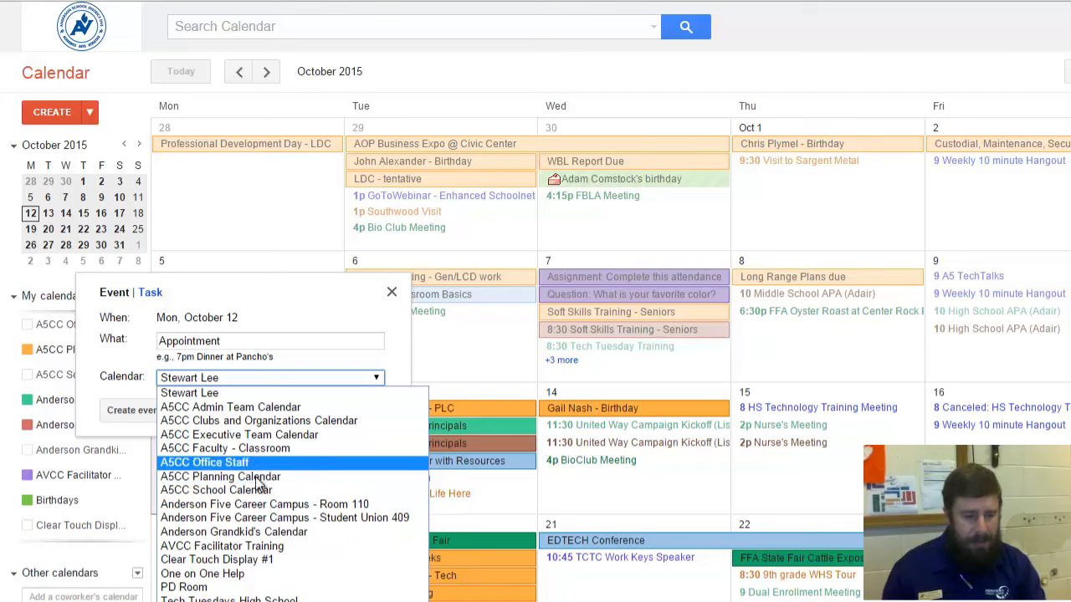
{"action": "left_click", "coordinate": [258, 546]}
Create the October 12 event with the full entry "Appointment @ 12:30pm Room 203" and review its details
{"action": "left_click", "coordinate": [251, 340]}
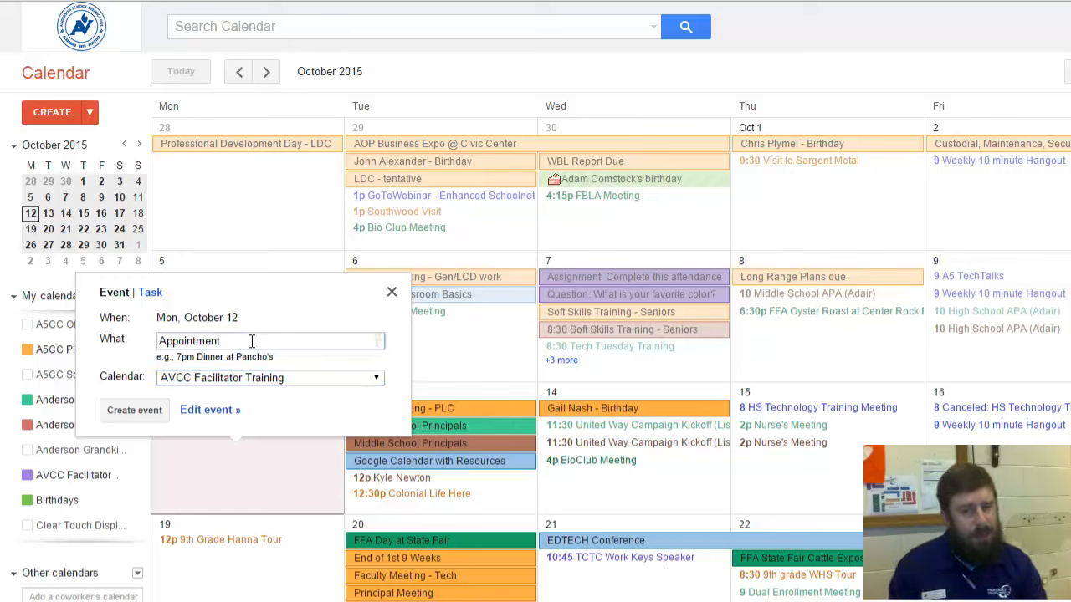
{"action": "type", "text": "@"}
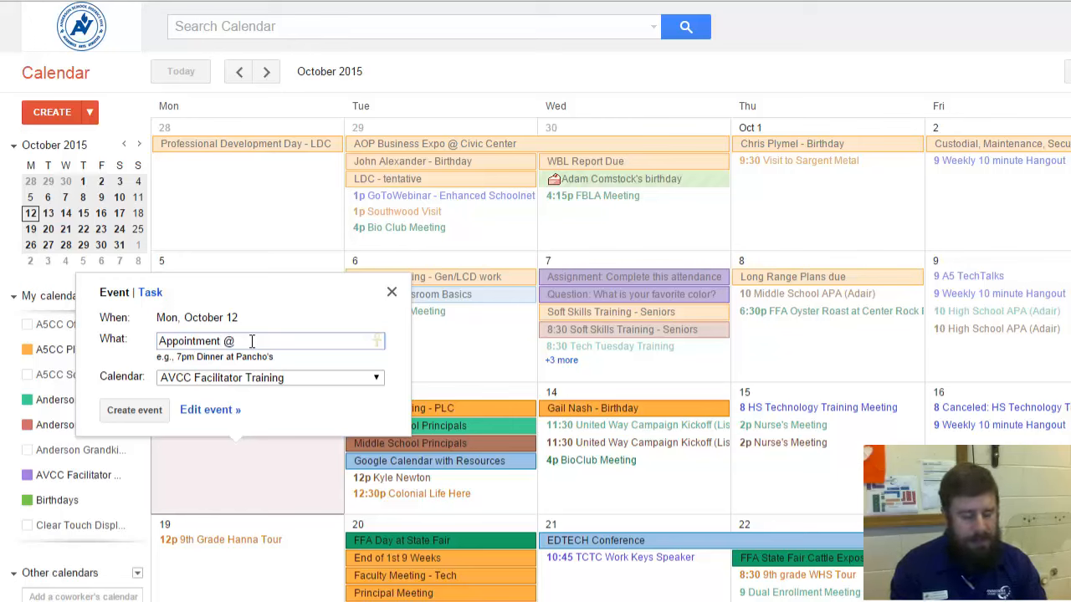
{"action": "type", "text": " 12:30p"}
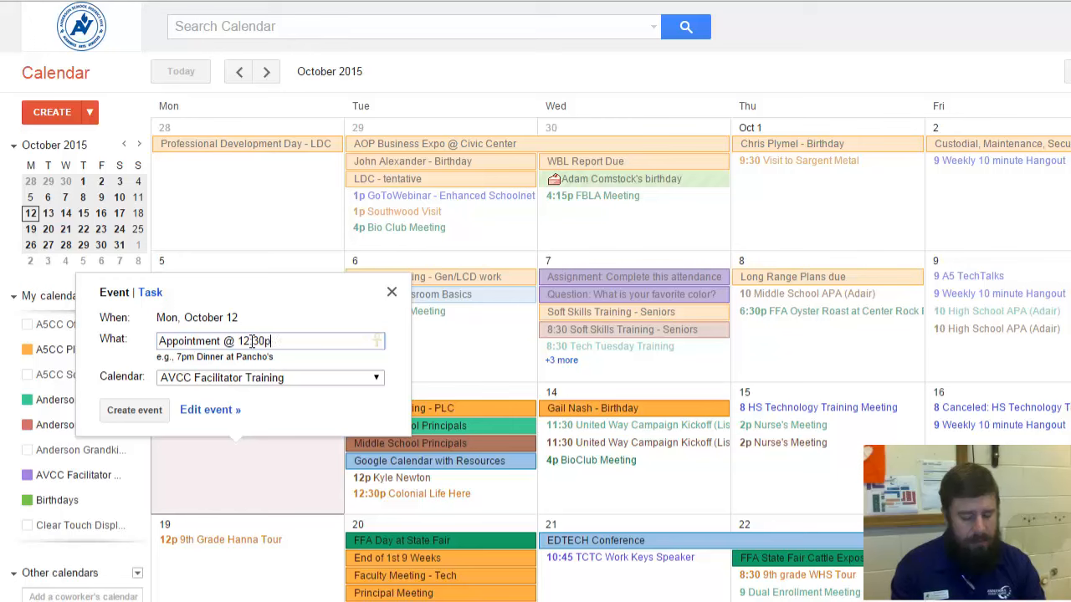
{"action": "type", "text": "m"}
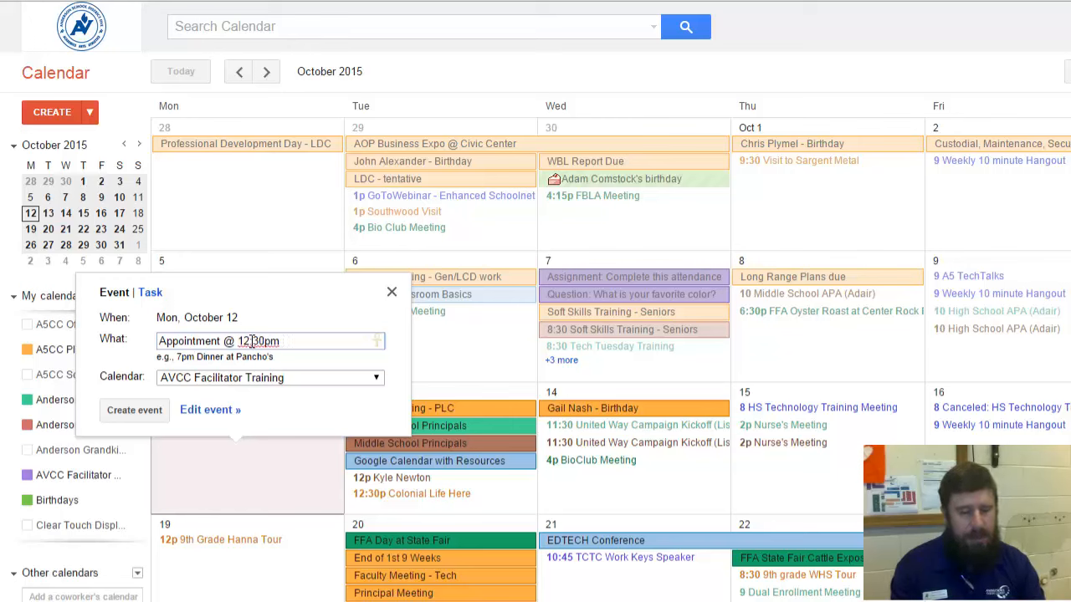
{"action": "type", "text": " Room 203"}
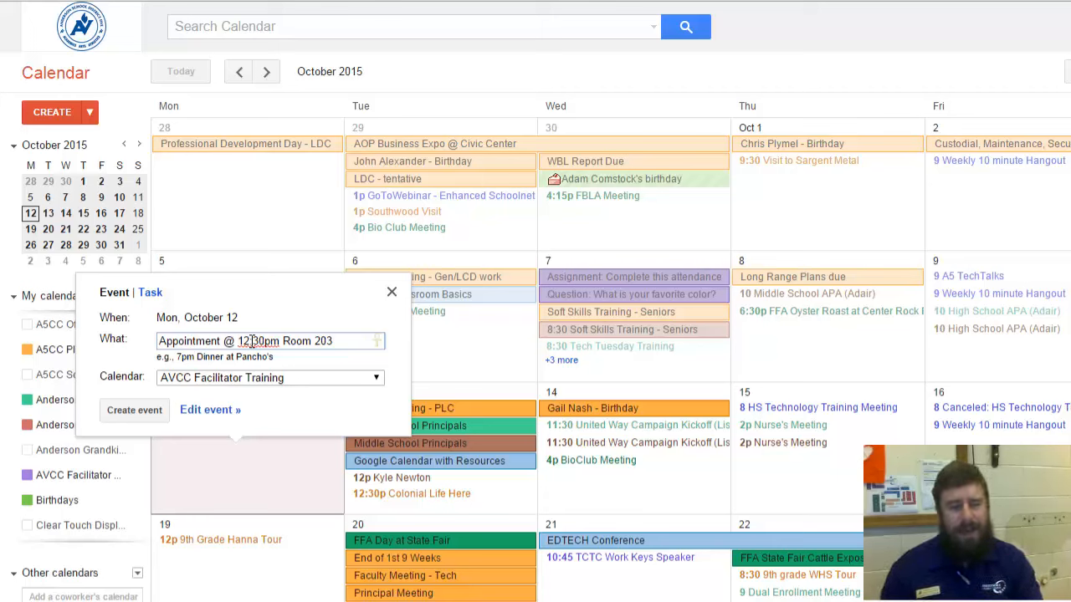
{"action": "left_click", "coordinate": [136, 410]}
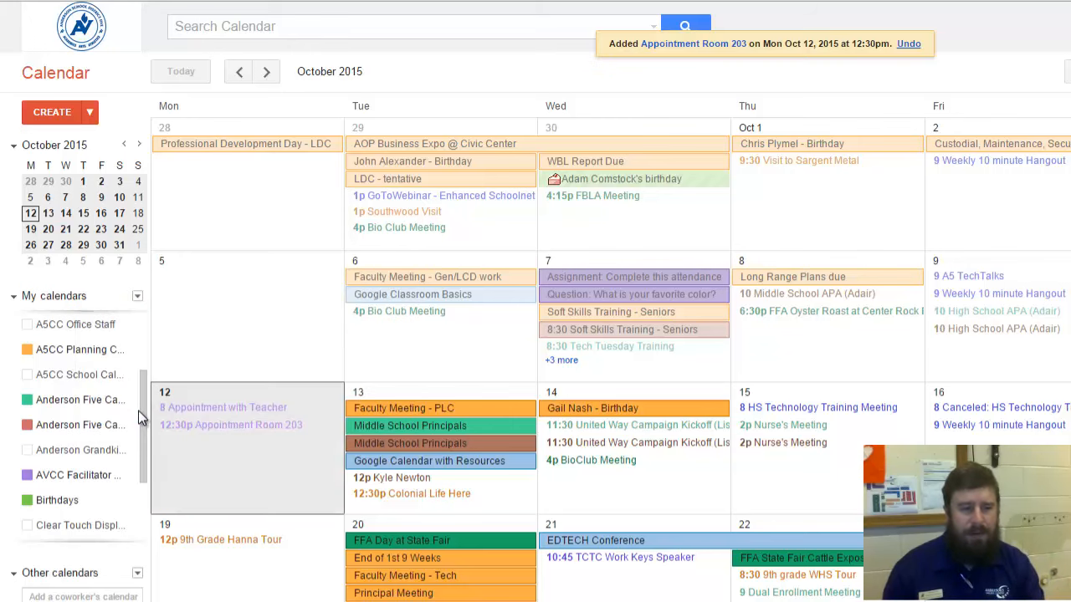
{"action": "left_click", "coordinate": [220, 428]}
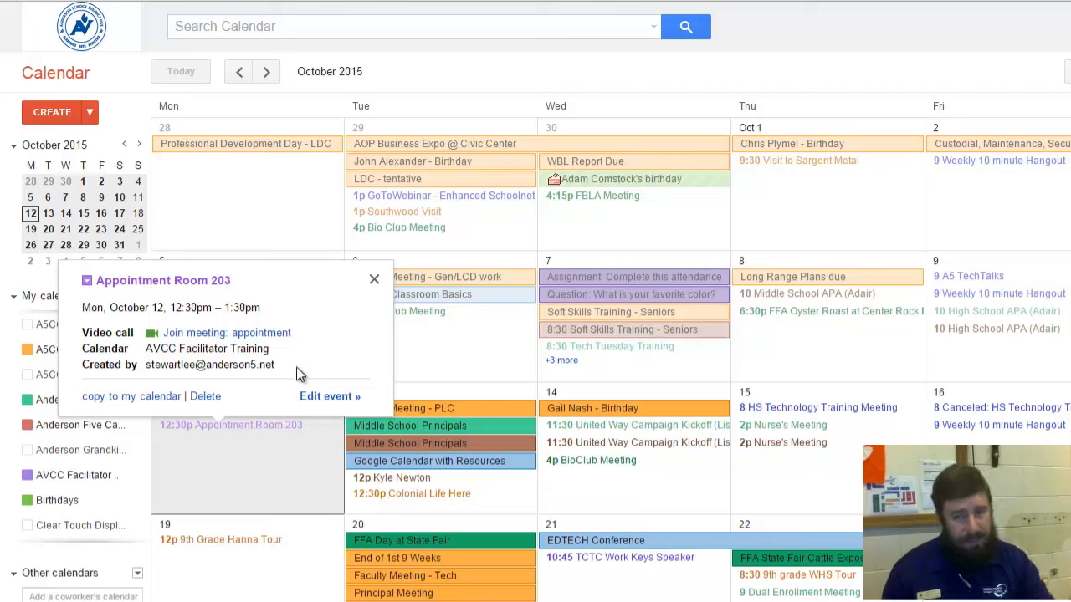
{"action": "left_click", "coordinate": [373, 280]}
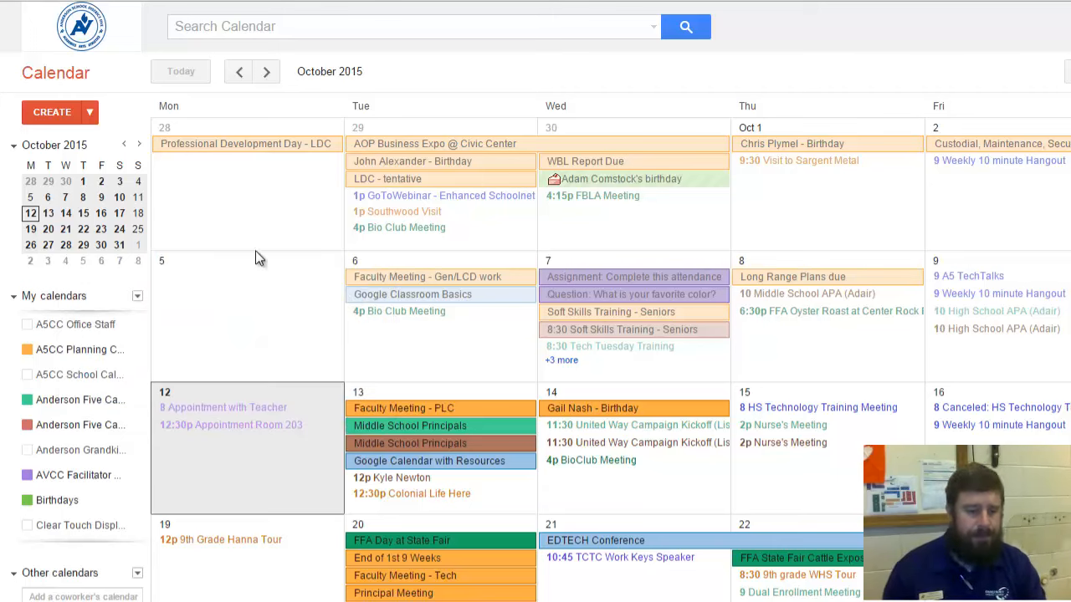
Quick-add an event with the text "Appointment Oct 12 at 1:15pm in room 203"
{"action": "left_click", "coordinate": [90, 116]}
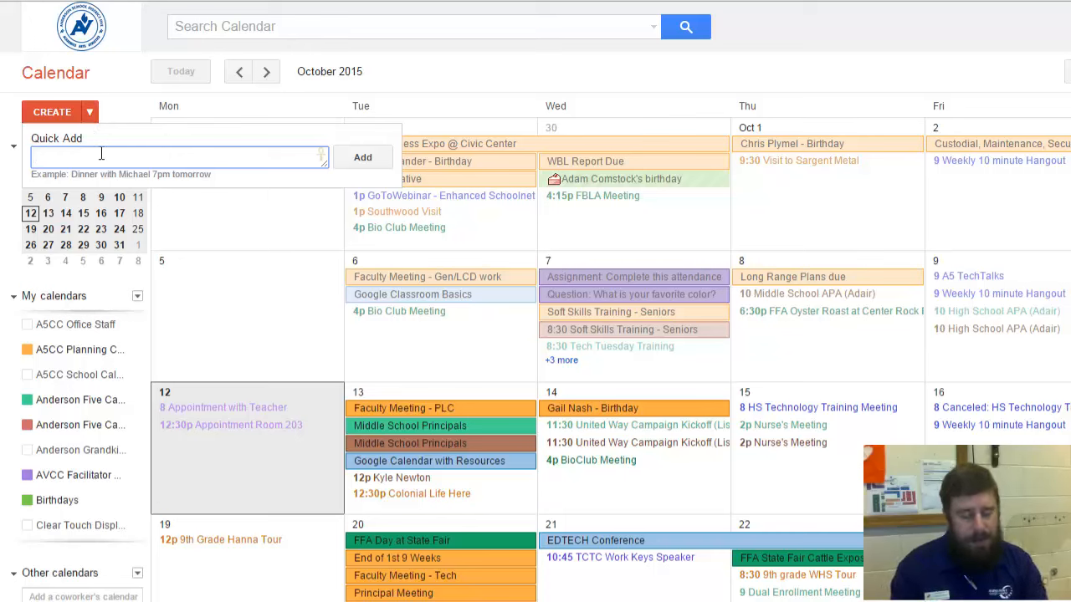
{"action": "type", "text": "Appointmet"}
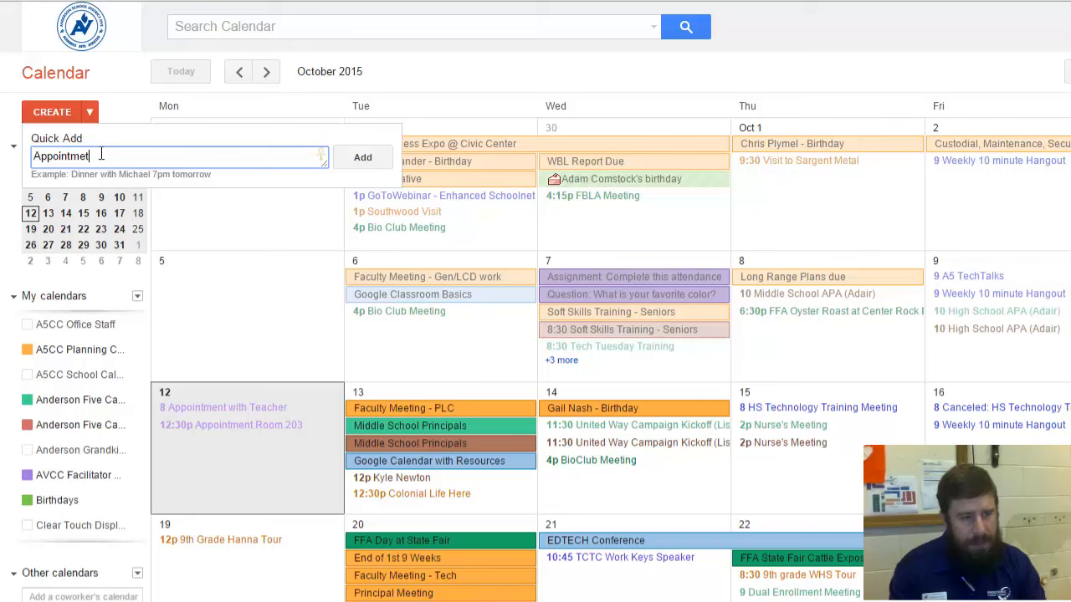
{"action": "key", "text": "BackSpace"}
{"action": "type", "text": "nt "}
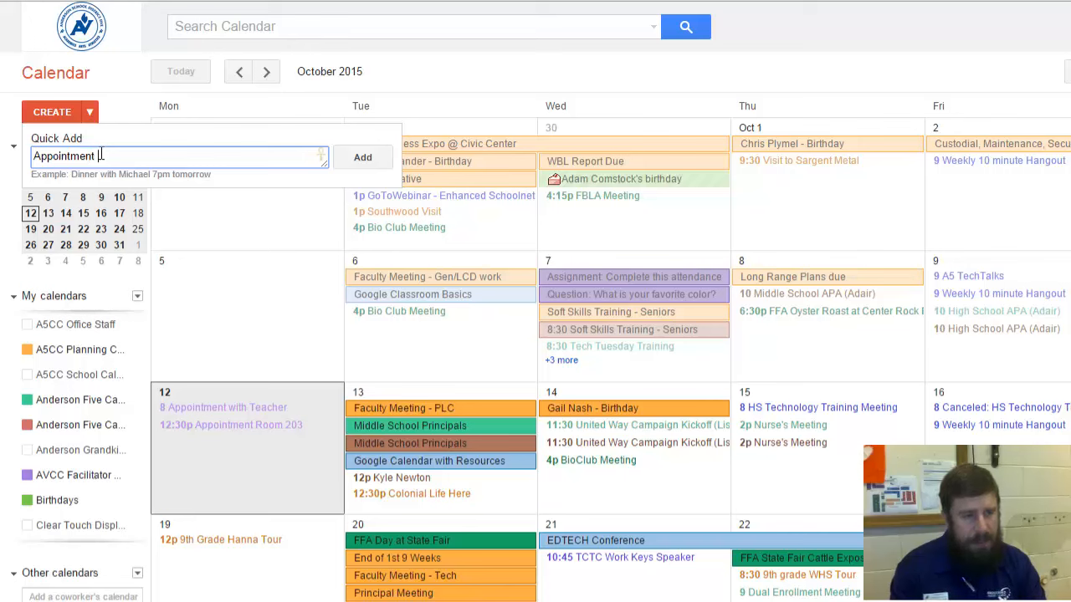
{"action": "type", "text": "Oct"}
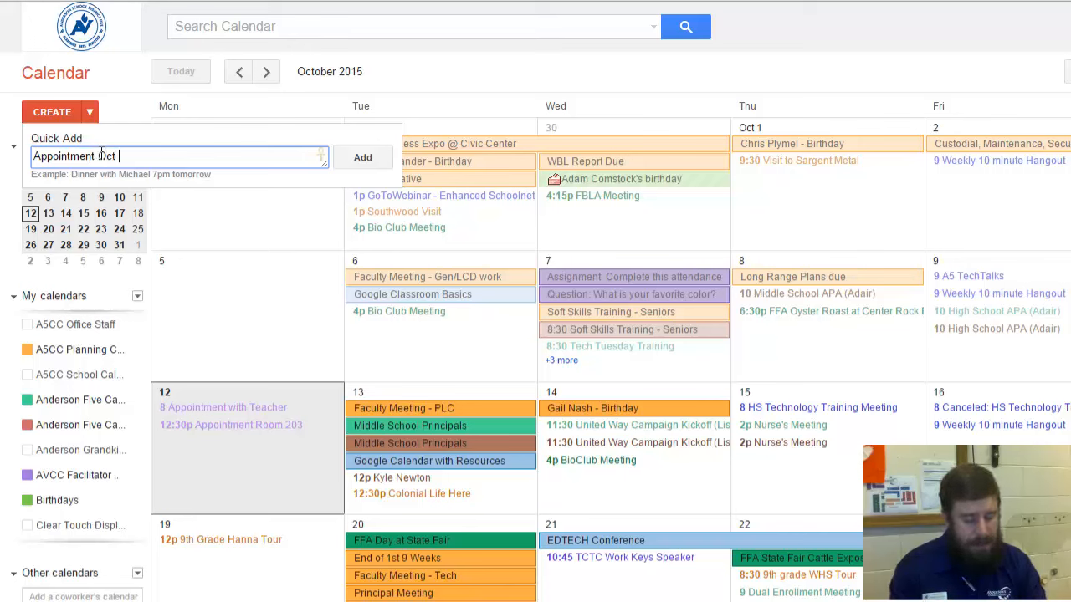
{"action": "type", "text": " 12 at "}
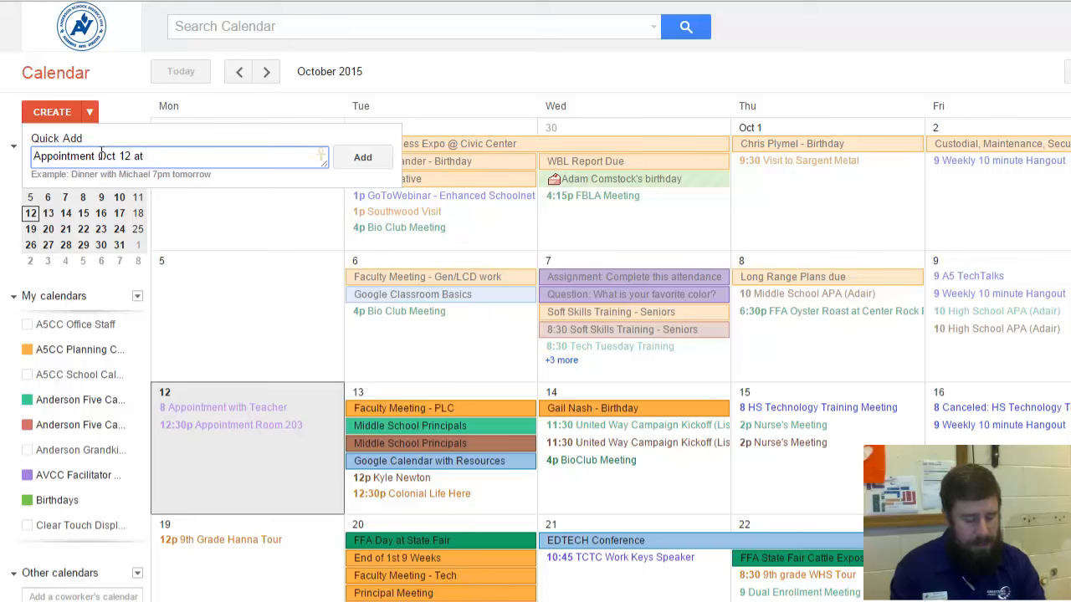
{"action": "type", "text": "1:15p"}
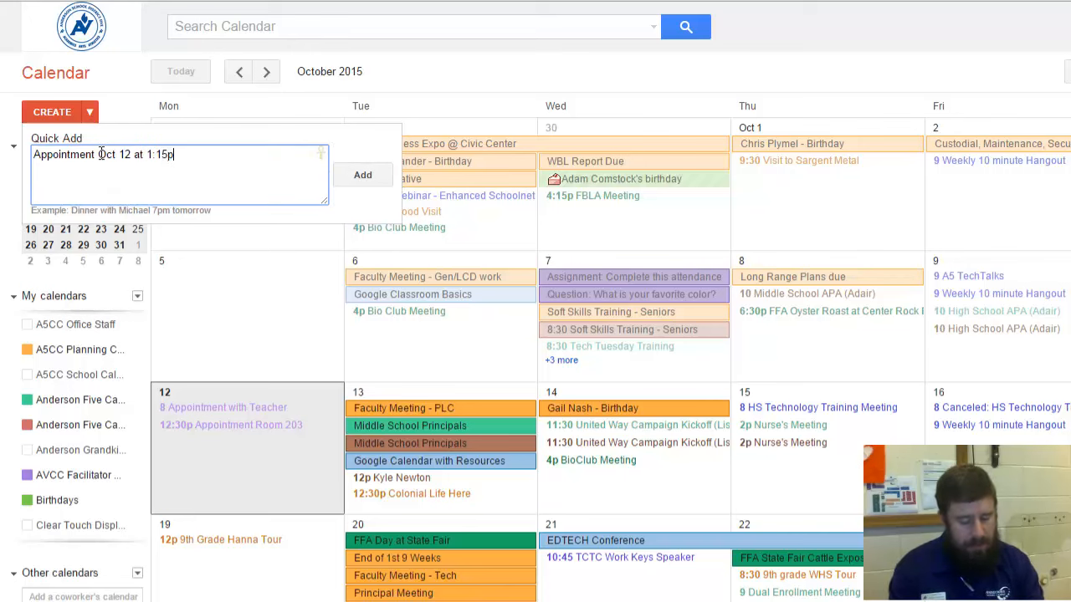
{"action": "type", "text": "m "}
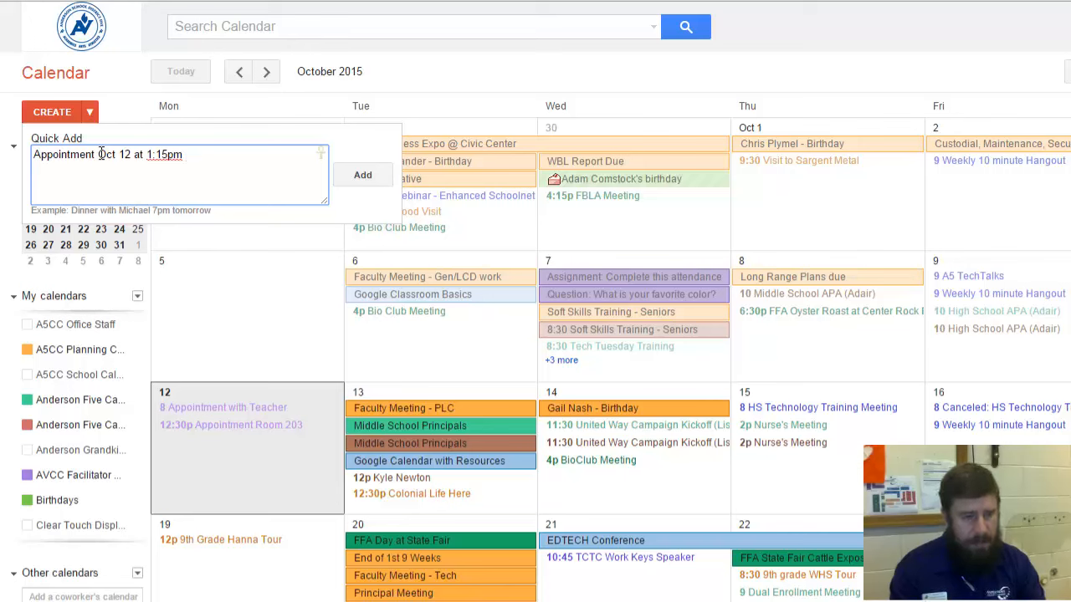
{"action": "type", "text": "in room "}
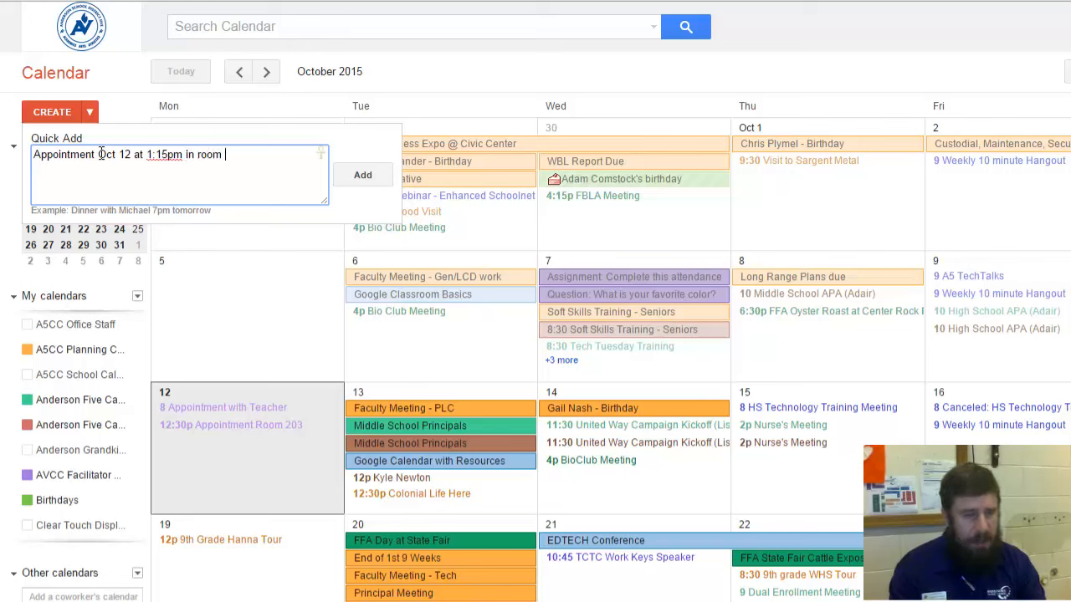
{"action": "type", "text": "203"}
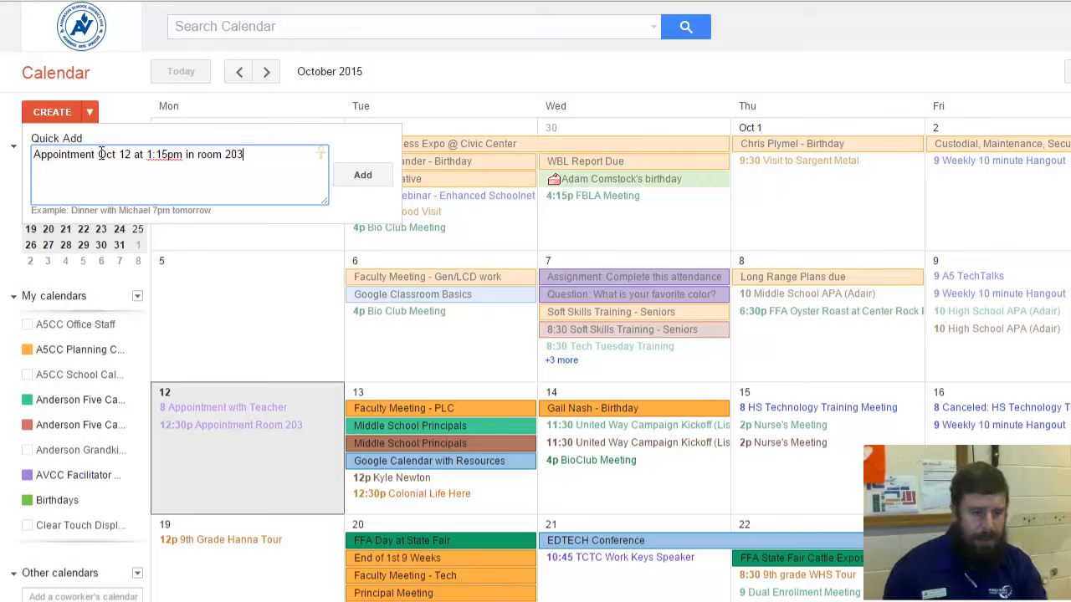
{"action": "left_click", "coordinate": [370, 179]}
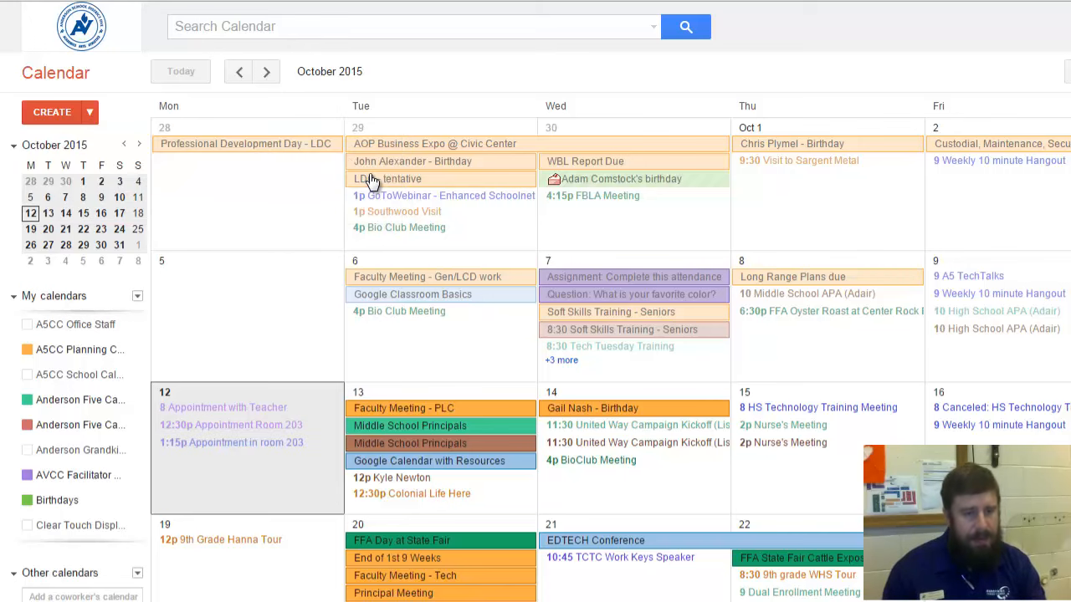
Move the 1:15pm "Appointment in room 203" event to the AVCC Facilitator Training calendar and save it
{"action": "left_click", "coordinate": [259, 445]}
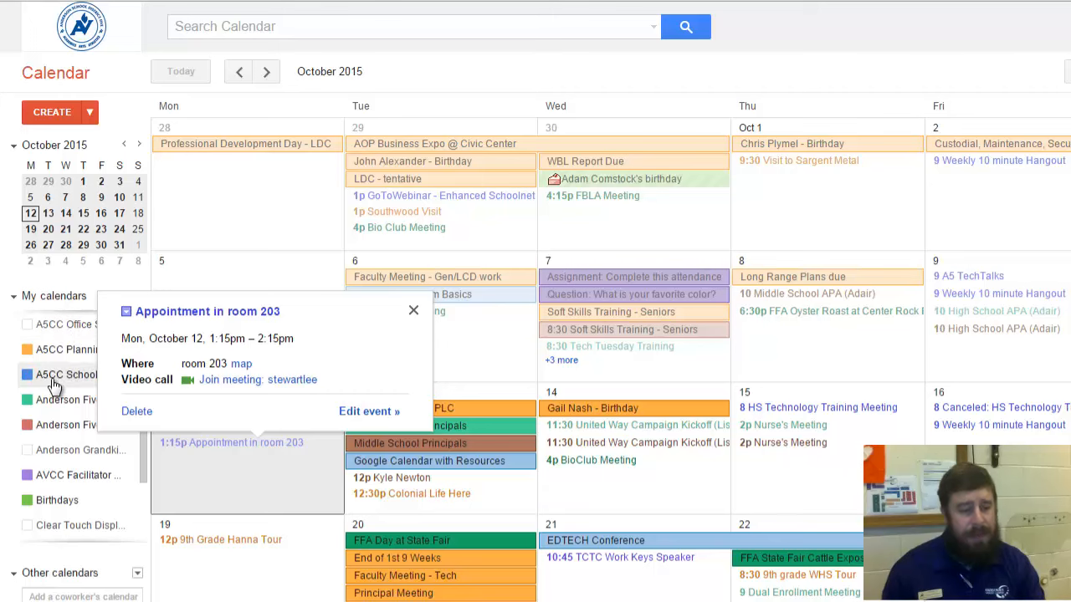
{"action": "left_click", "coordinate": [368, 411]}
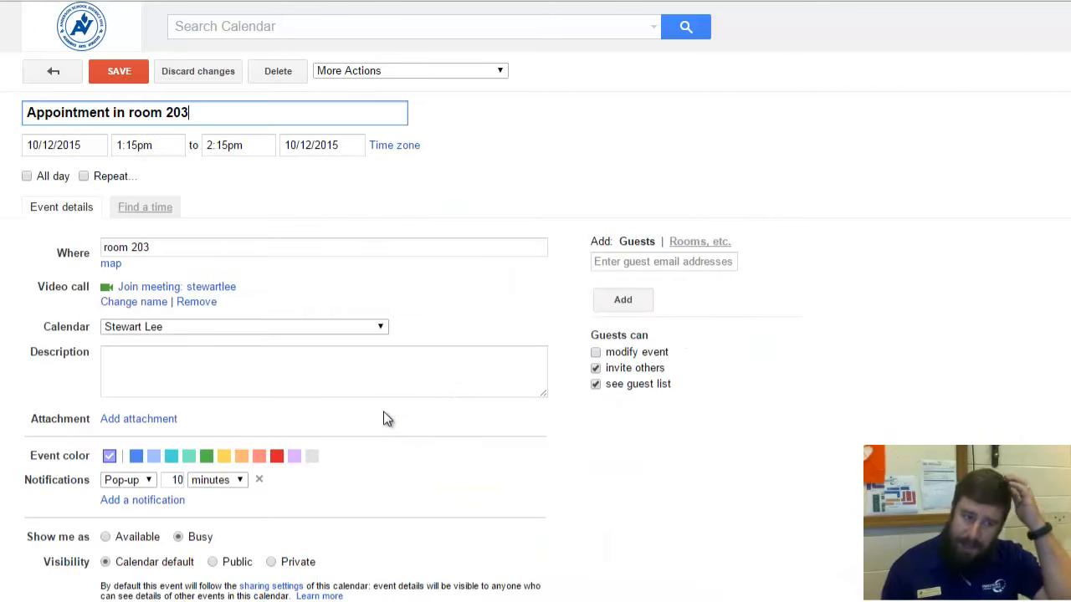
{"action": "left_click", "coordinate": [385, 418]}
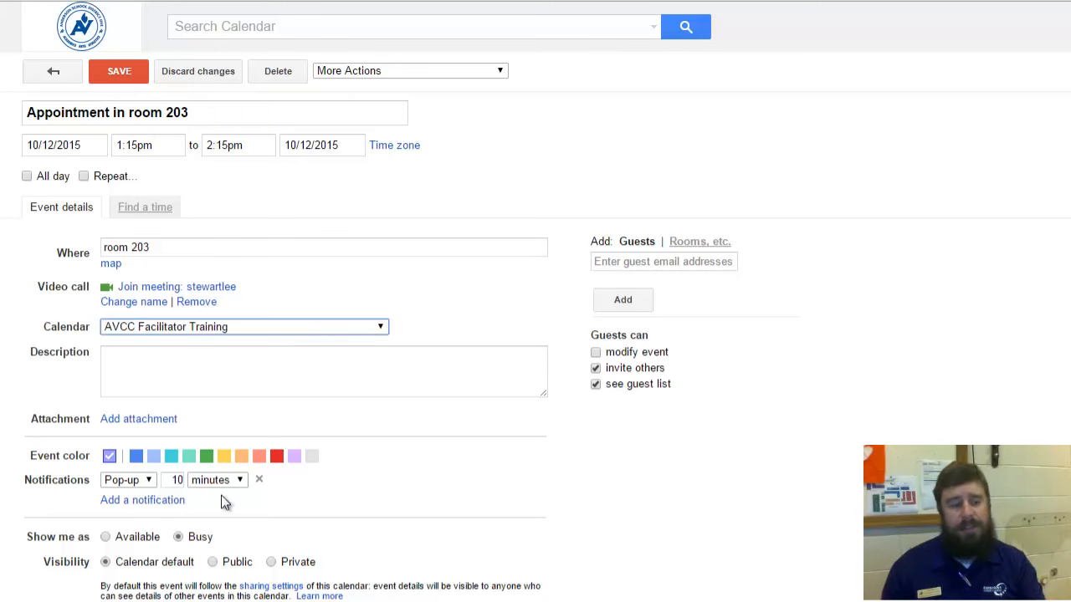
{"action": "left_click", "coordinate": [102, 75]}
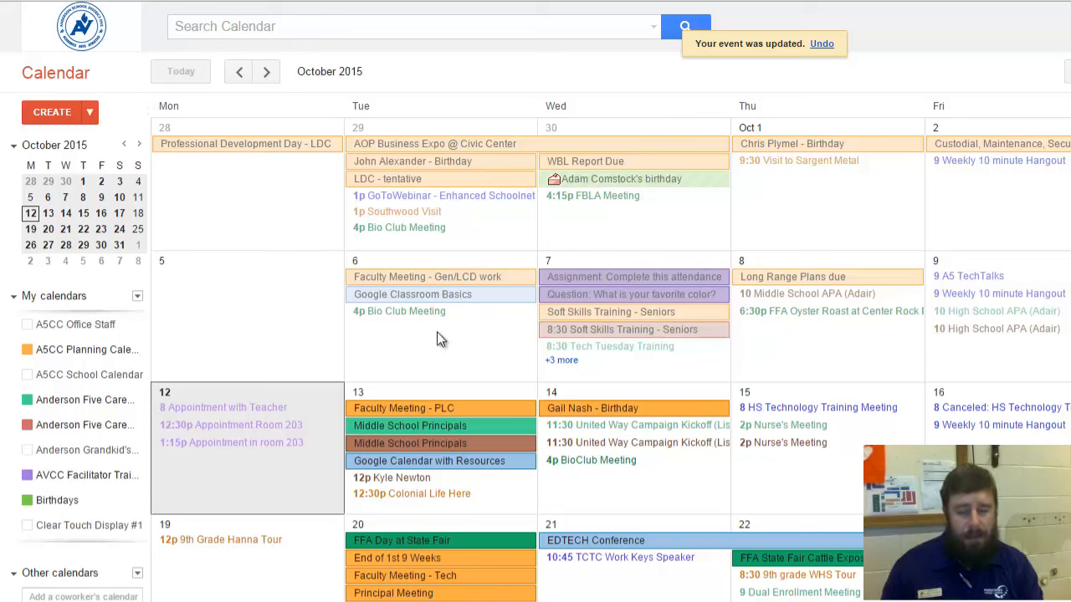
Delete the October 12 events "Appointment in room 203" at 1:15pm and "Appointment Room 203" at 12:30pm
{"action": "left_click", "coordinate": [245, 443]}
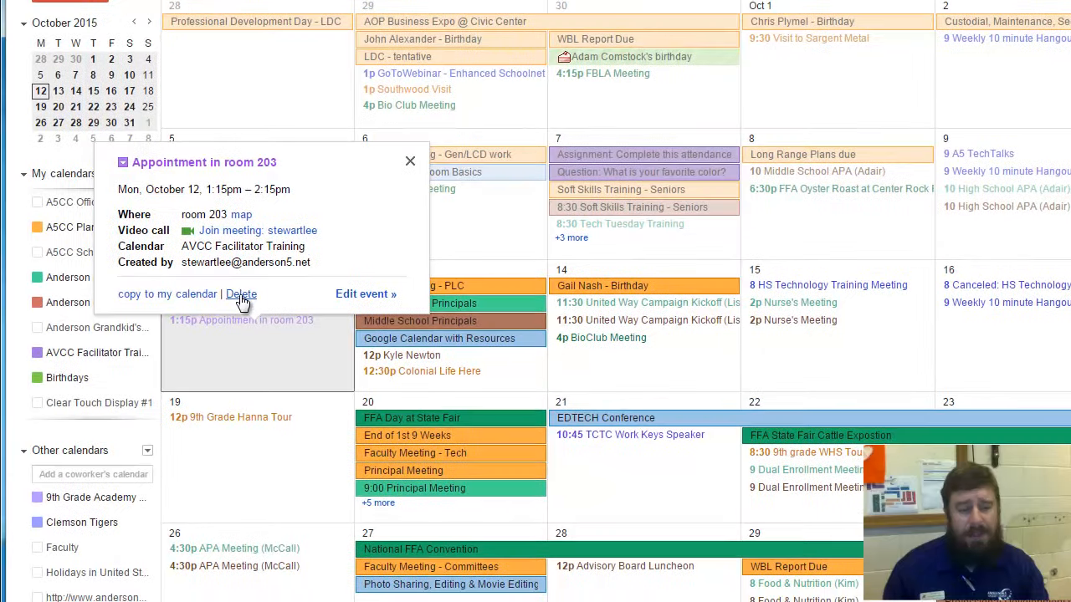
{"action": "left_click", "coordinate": [239, 318]}
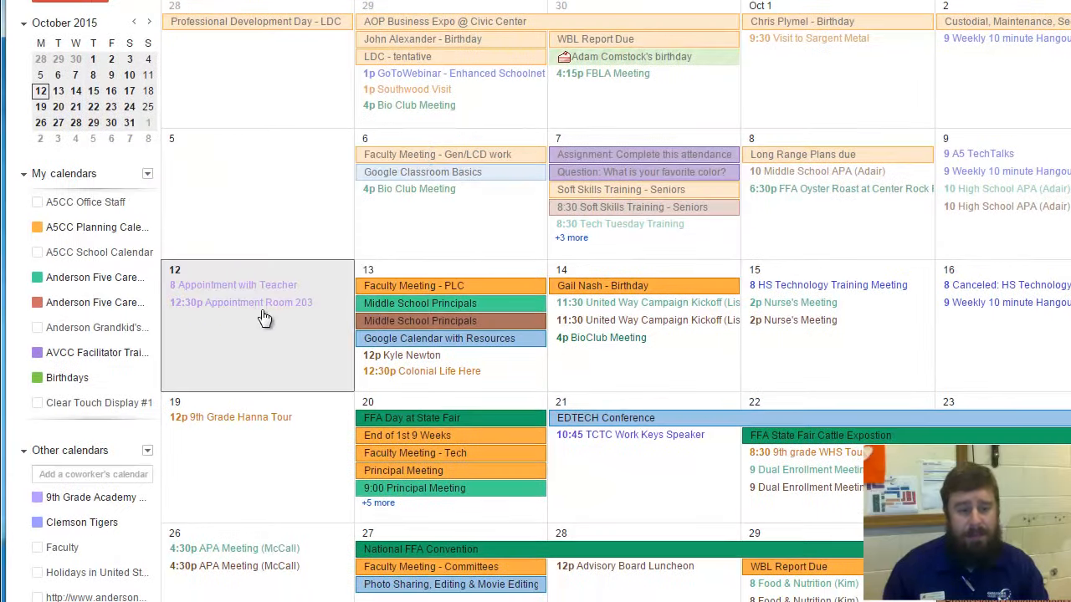
{"action": "left_click", "coordinate": [256, 305]}
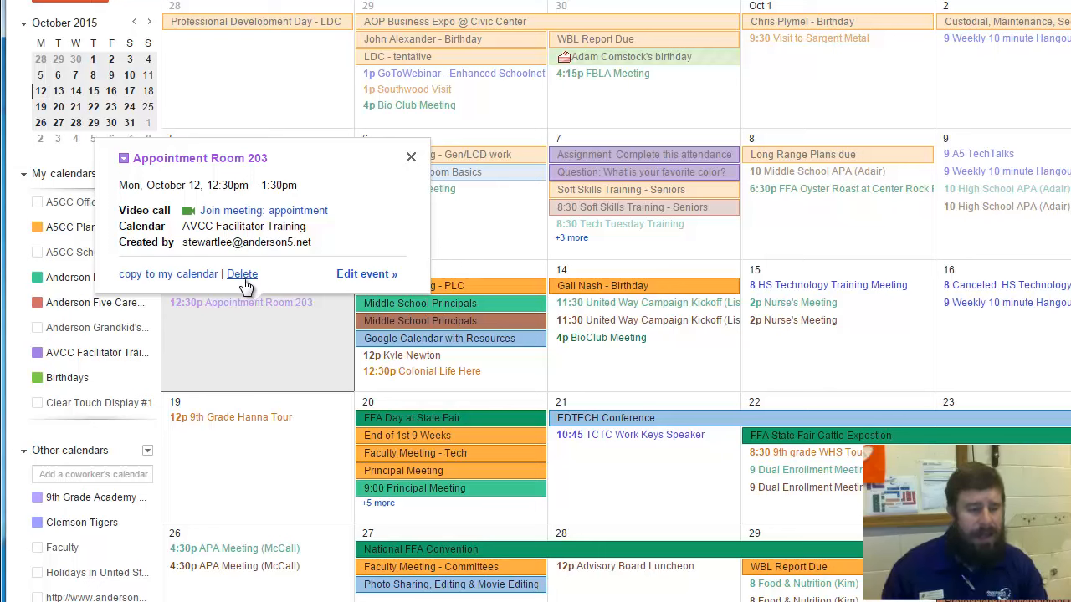
{"action": "left_click", "coordinate": [241, 274]}
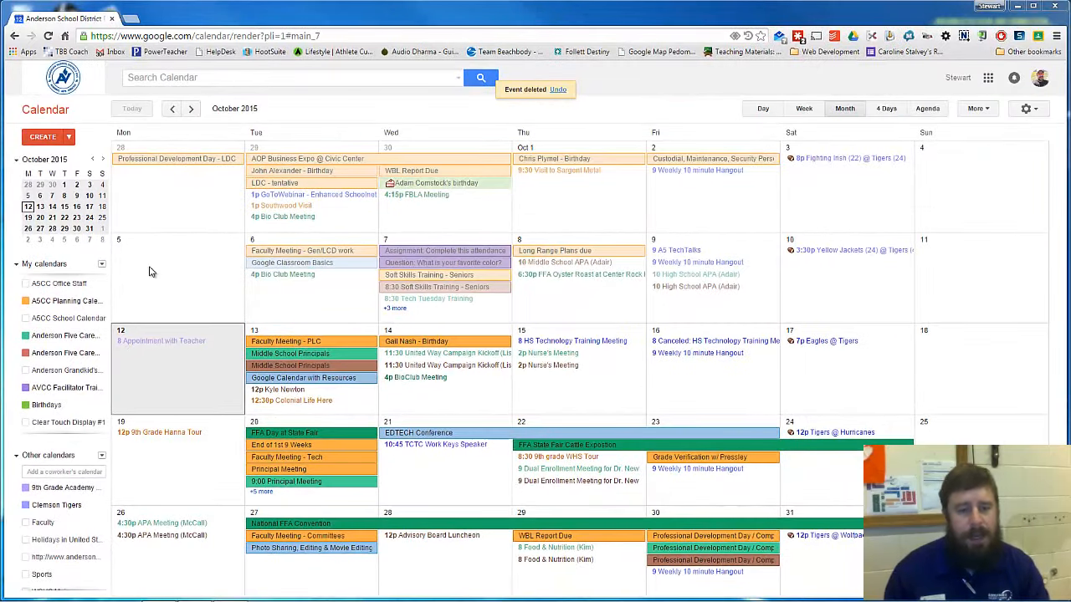
Edit the October 12 "Appointment with Teacher" event to add a guest by e-mail and disallow guests from inviting others
{"action": "left_click", "coordinate": [173, 343]}
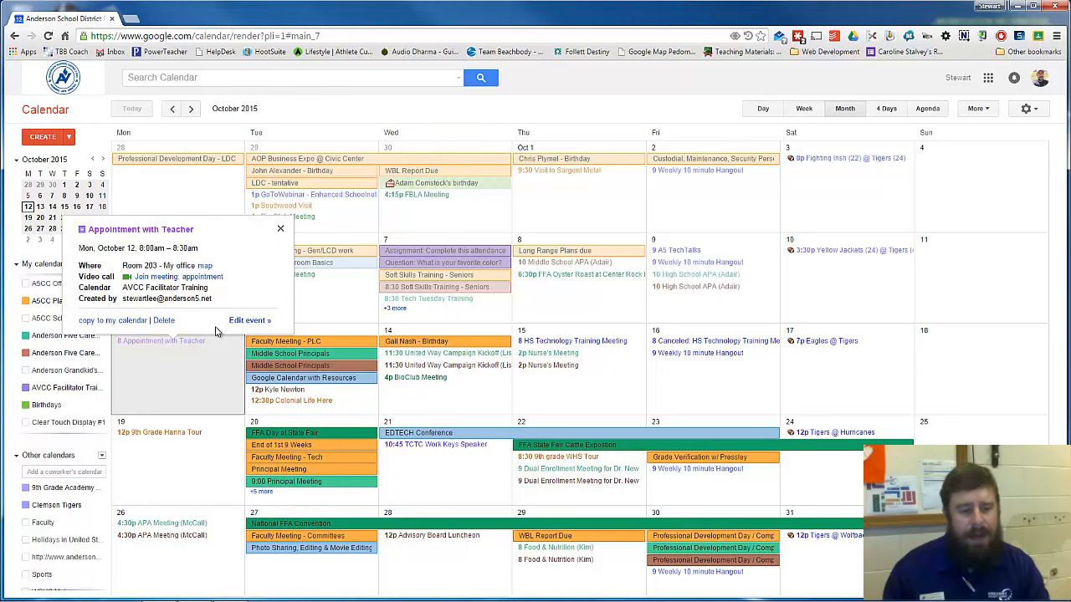
{"action": "left_click", "coordinate": [247, 320]}
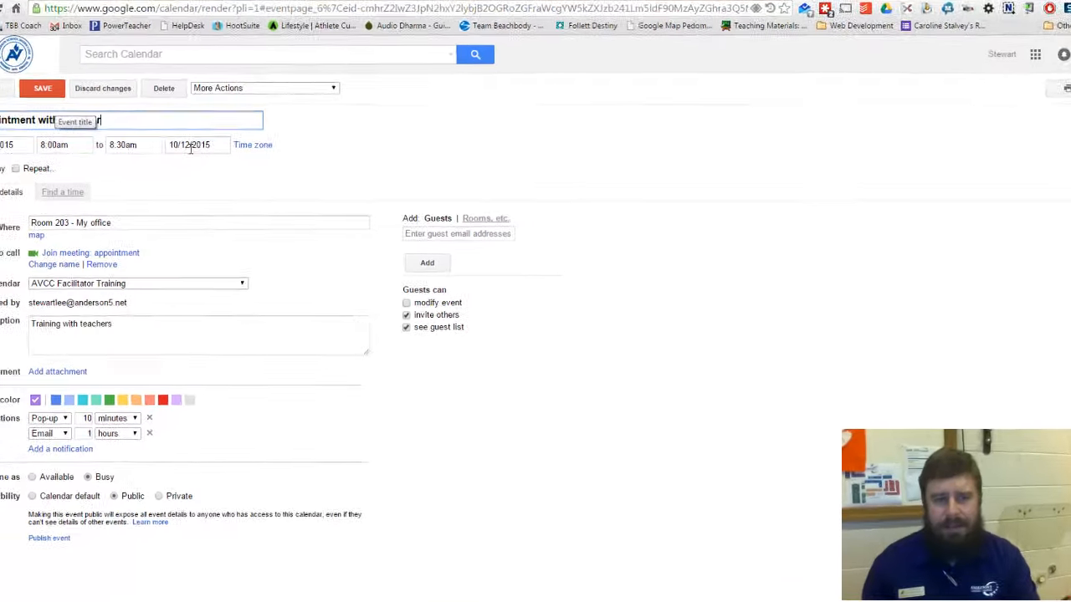
{"action": "left_click", "coordinate": [403, 213]}
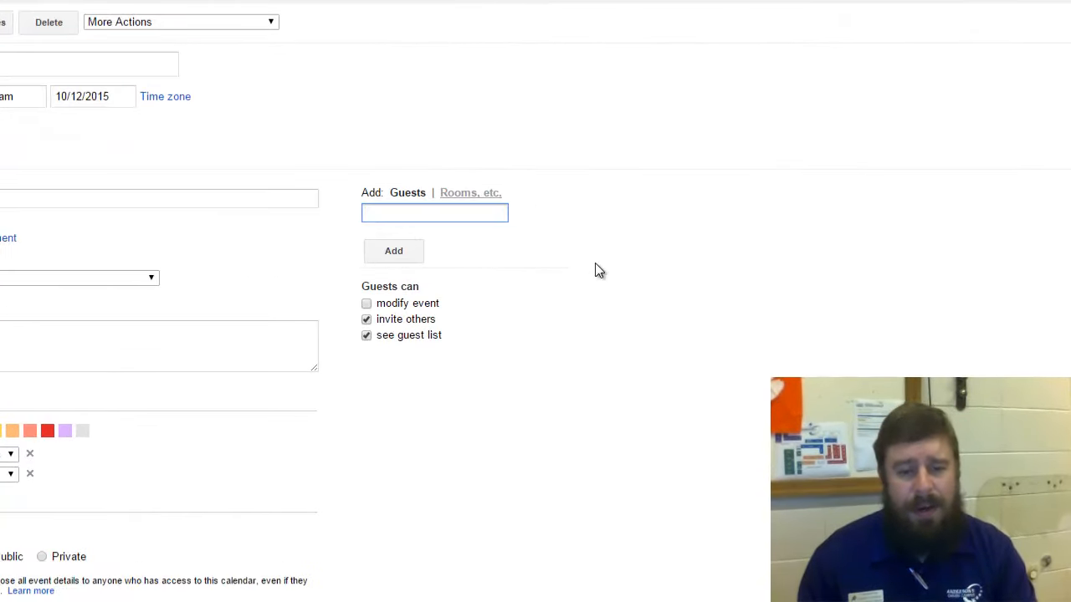
{"action": "type", "text": "stewar"}
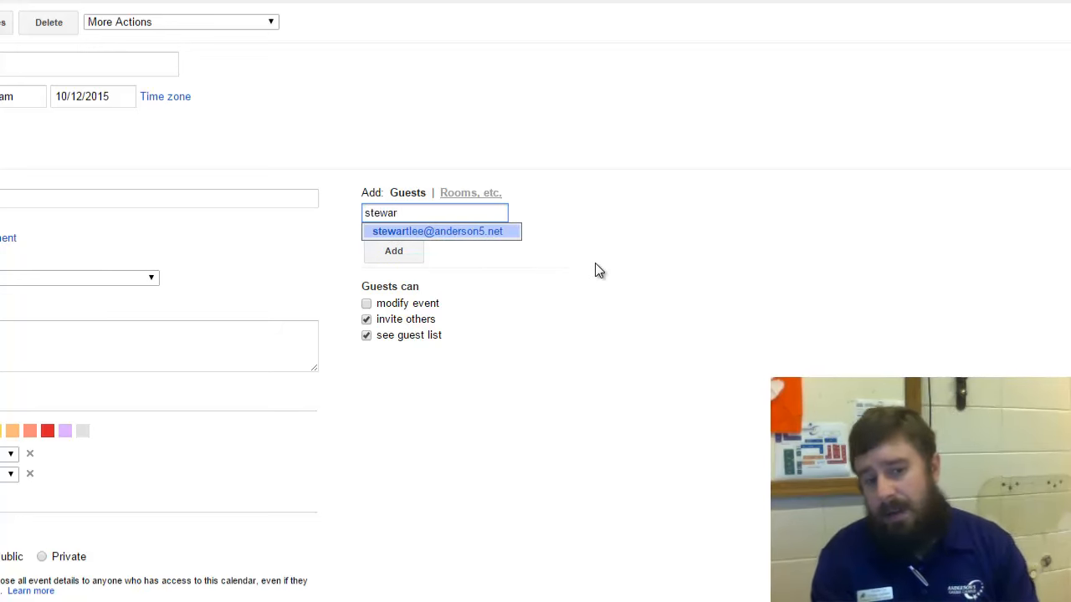
{"action": "left_click", "coordinate": [482, 234]}
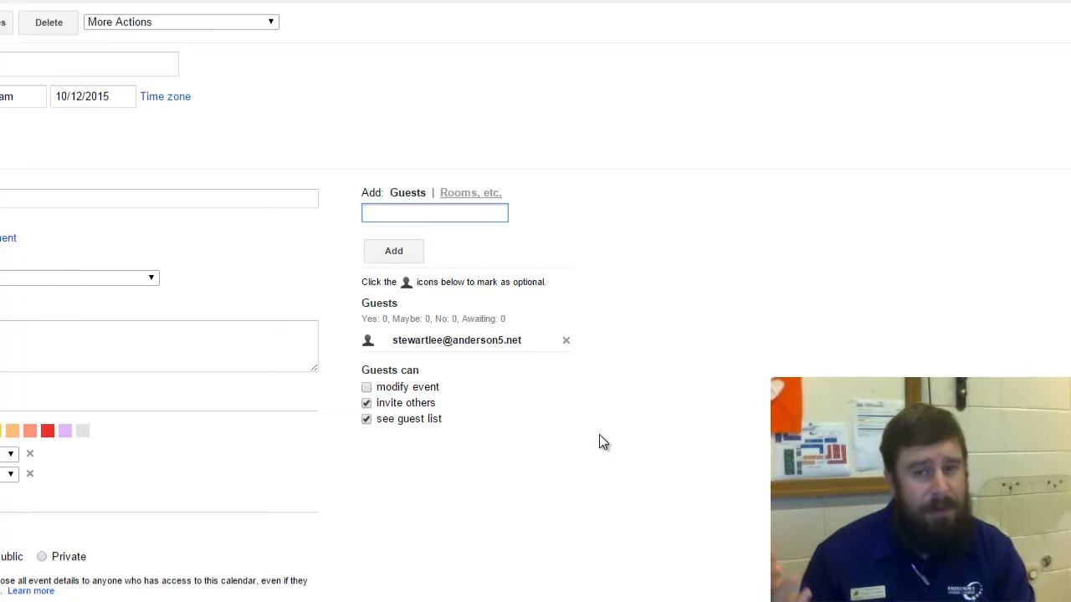
{"action": "left_click", "coordinate": [366, 404]}
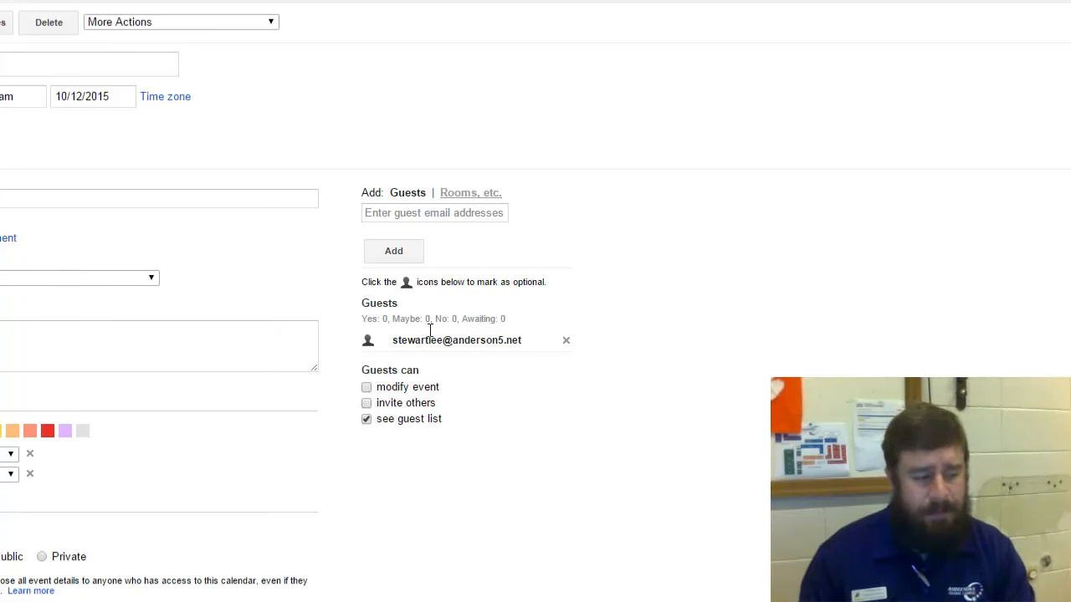
Try out inviting a second guest to the event by e-mail, removing that guest again each time
{"action": "left_click", "coordinate": [413, 212]}
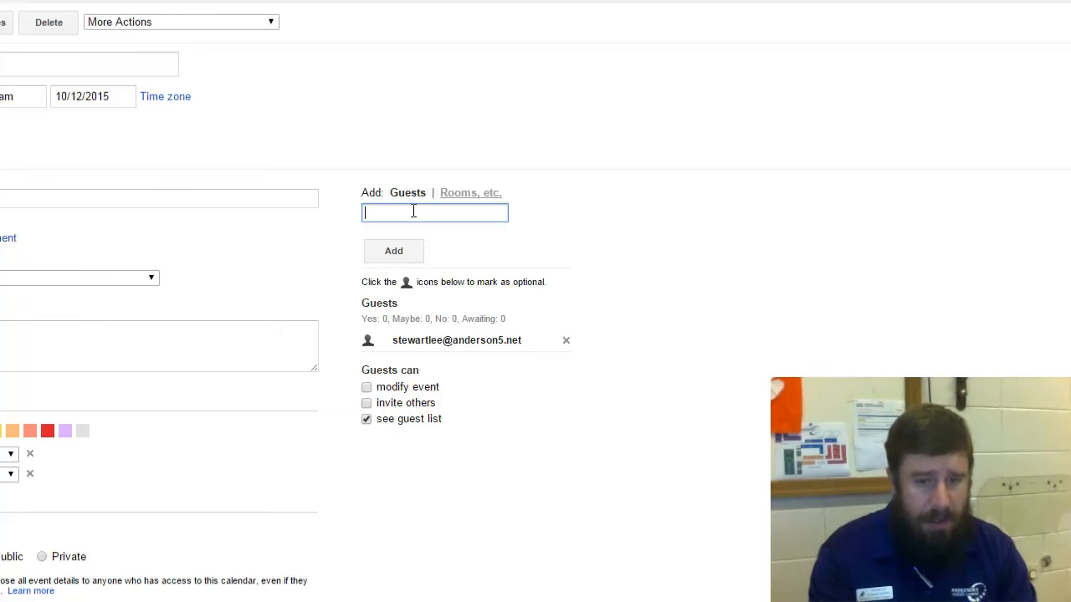
{"action": "type", "text": "ceci"}
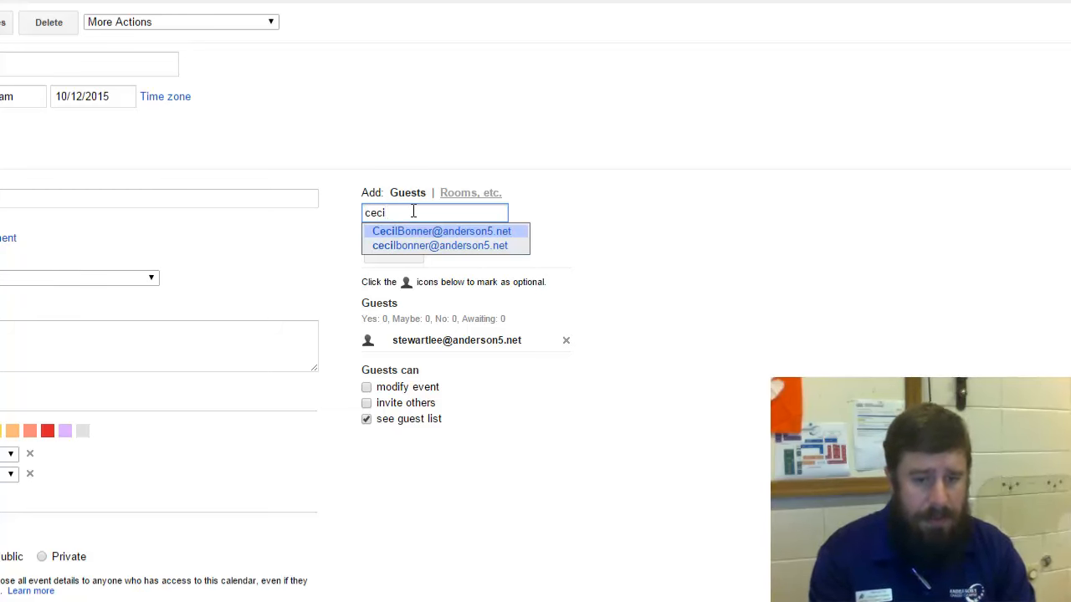
{"action": "left_click", "coordinate": [443, 232]}
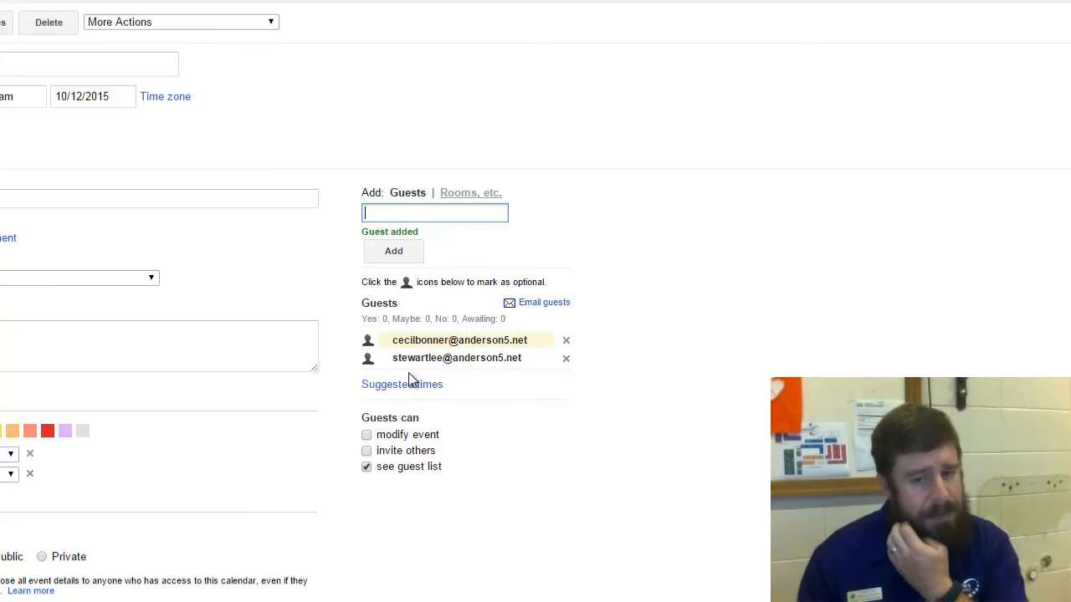
{"action": "left_click", "coordinate": [566, 343]}
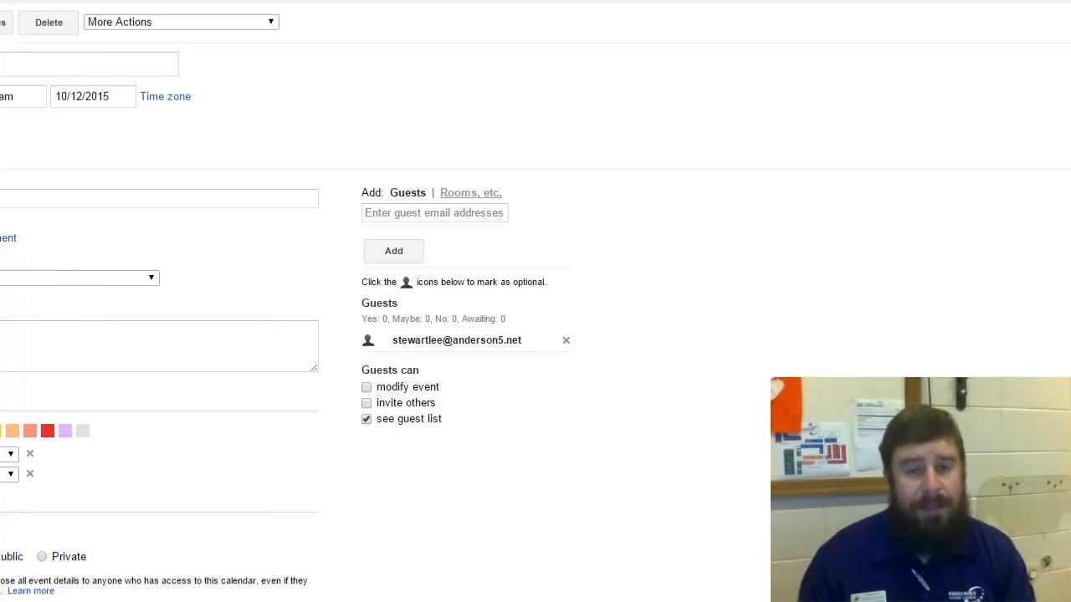
{"action": "left_click", "coordinate": [441, 219]}
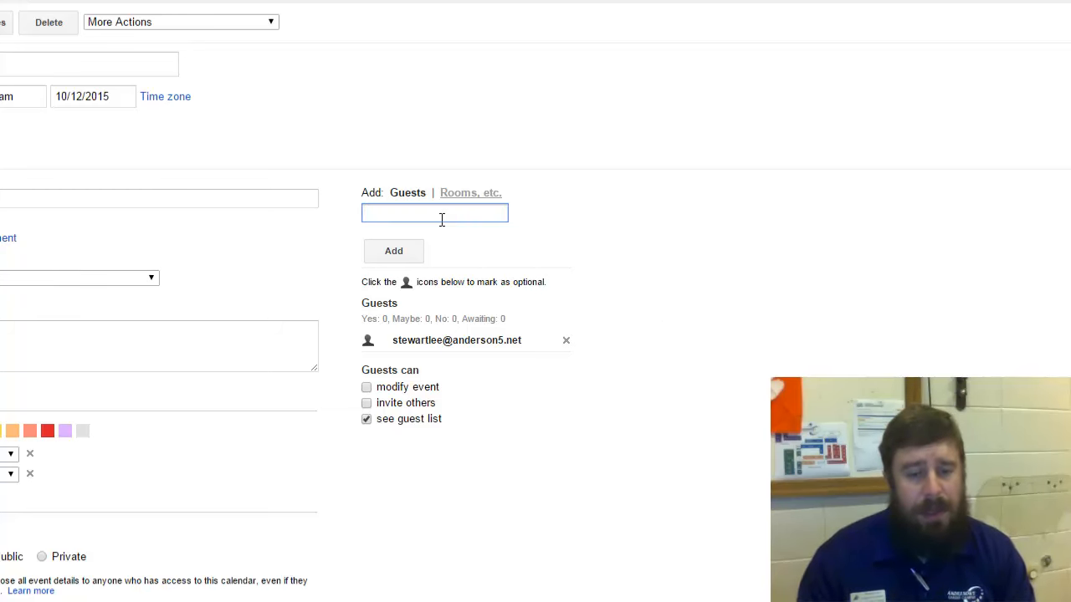
{"action": "type", "text": "ce"}
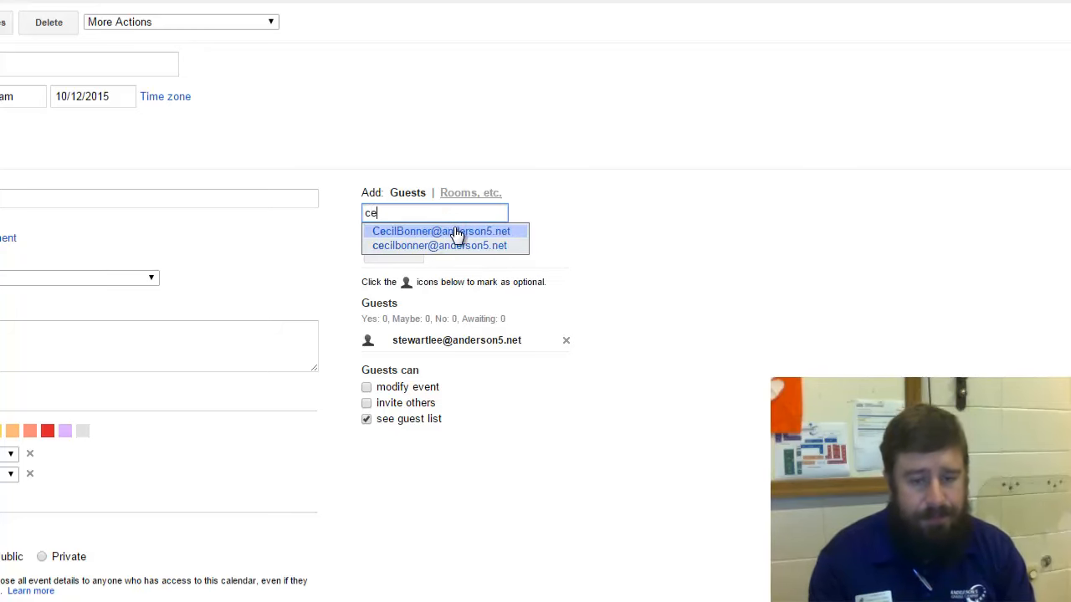
{"action": "left_click", "coordinate": [457, 234]}
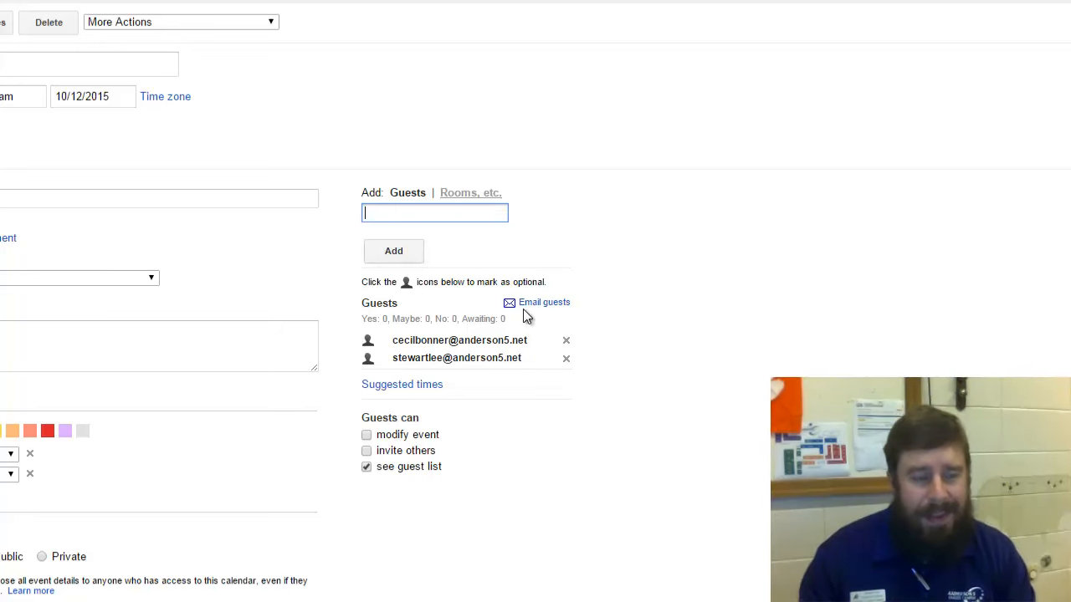
{"action": "left_click", "coordinate": [566, 341]}
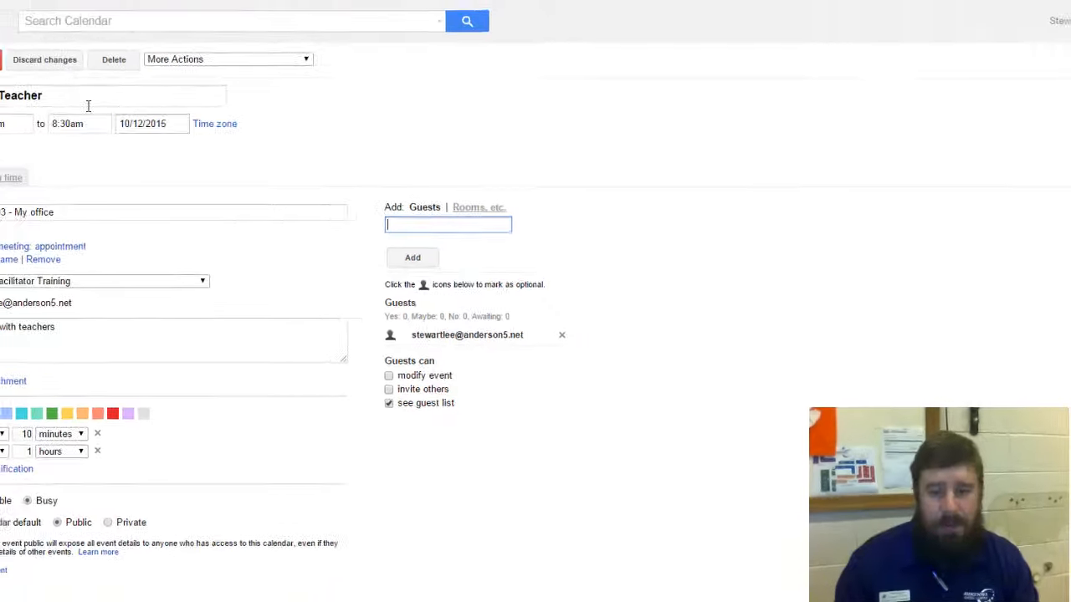
Save the event and reply Yes to the 8am "Appointment with Teacher" invitation on October 12
{"action": "left_click", "coordinate": [104, 111]}
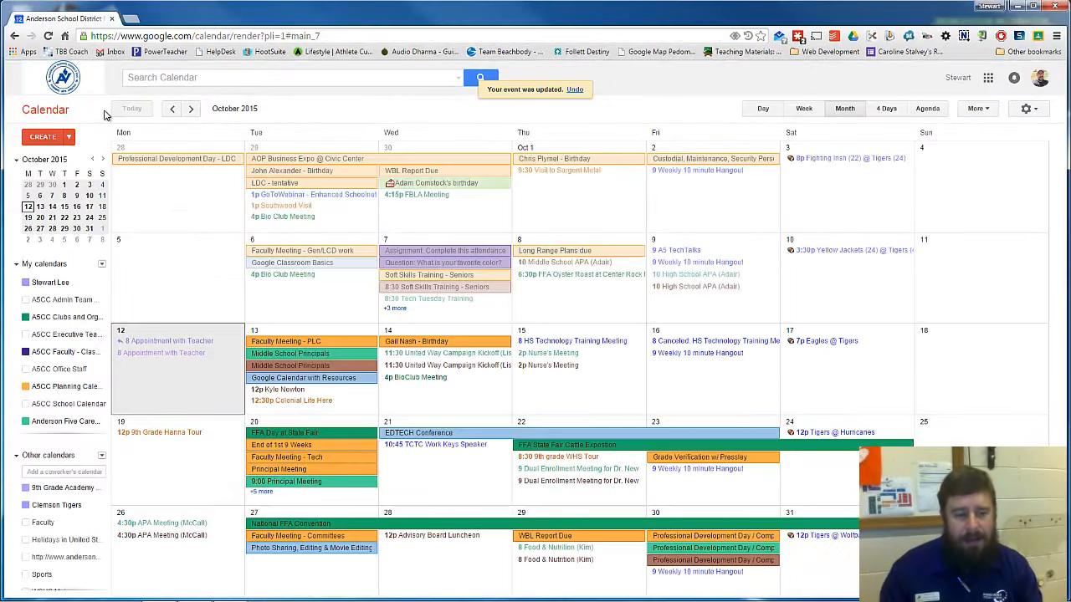
{"action": "left_click", "coordinate": [158, 344]}
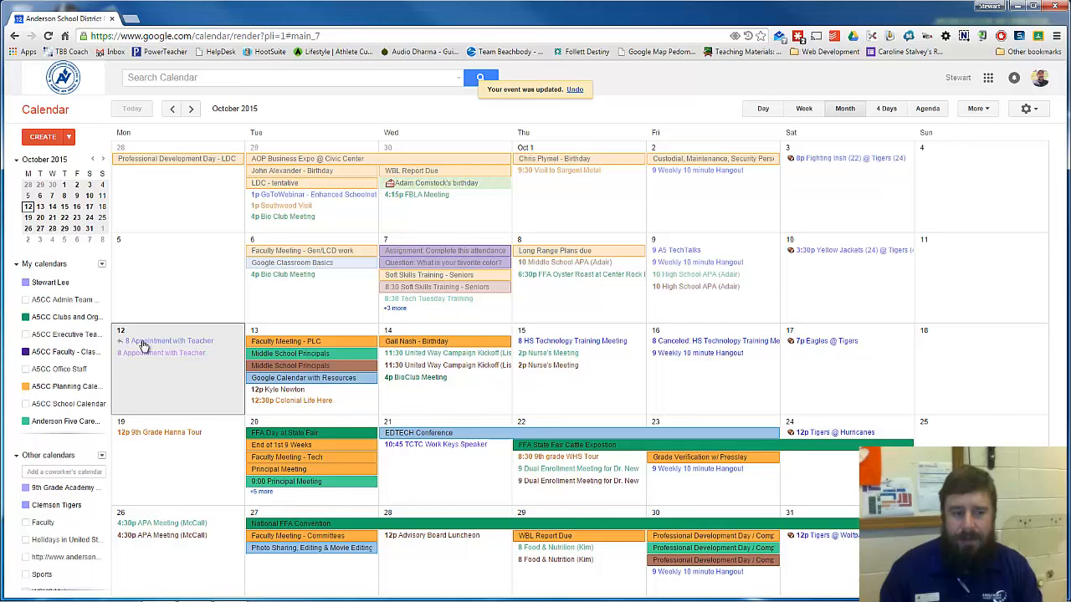
{"action": "left_click", "coordinate": [142, 346]}
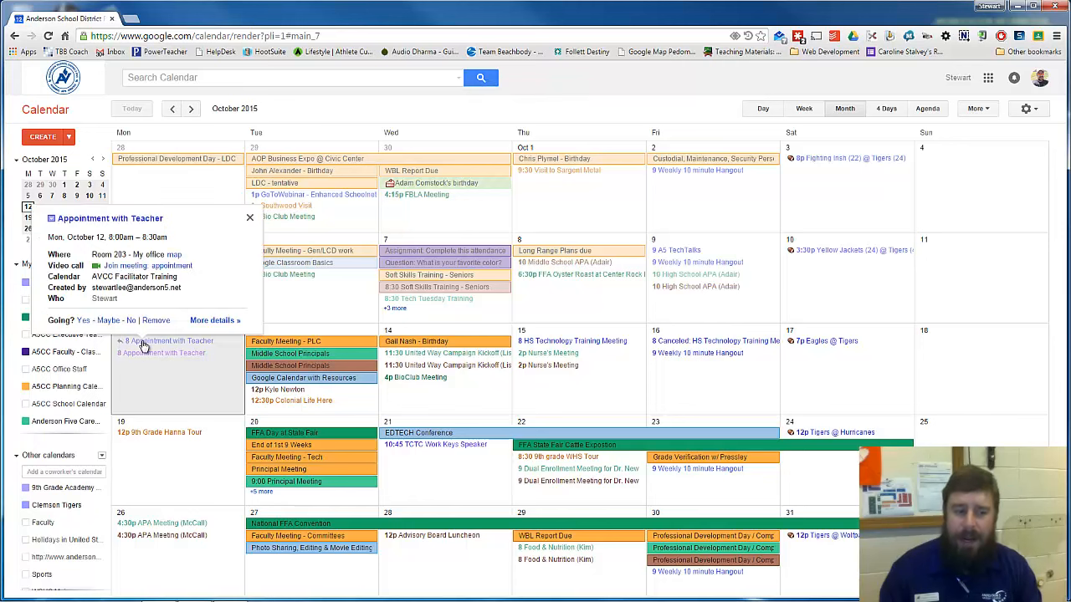
{"action": "left_click", "coordinate": [90, 332]}
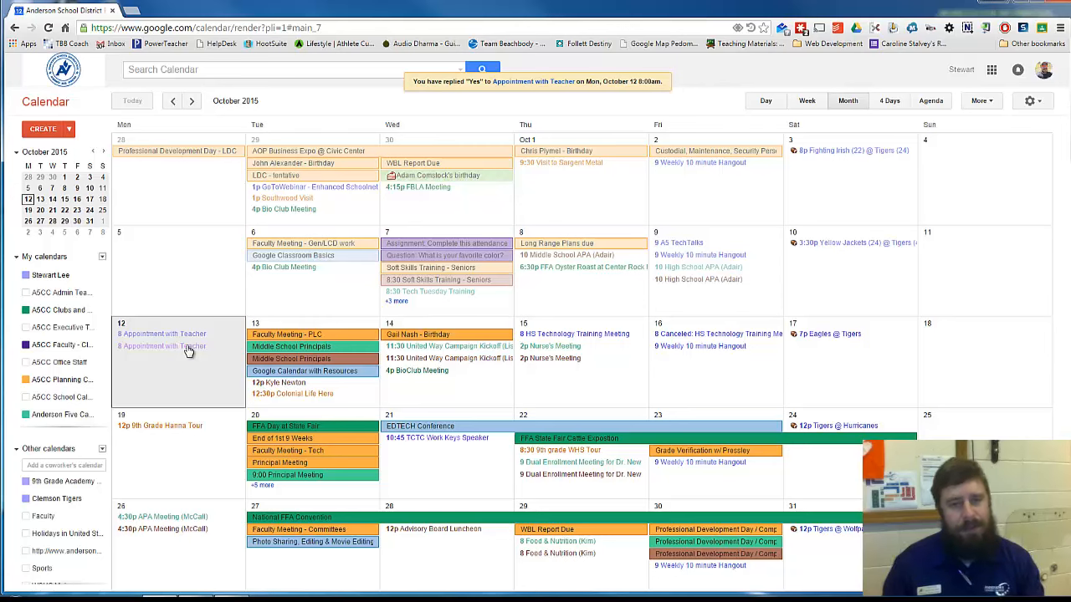
Open the second October 12 "Appointment with Teacher" entry for editing
{"action": "left_click", "coordinate": [187, 346]}
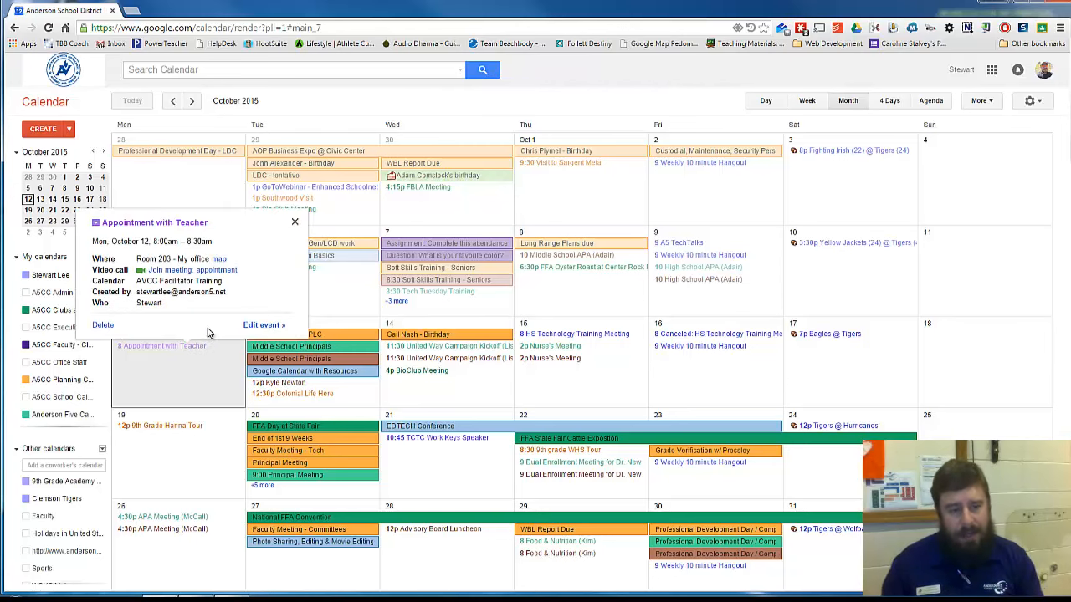
{"action": "left_click", "coordinate": [262, 326]}
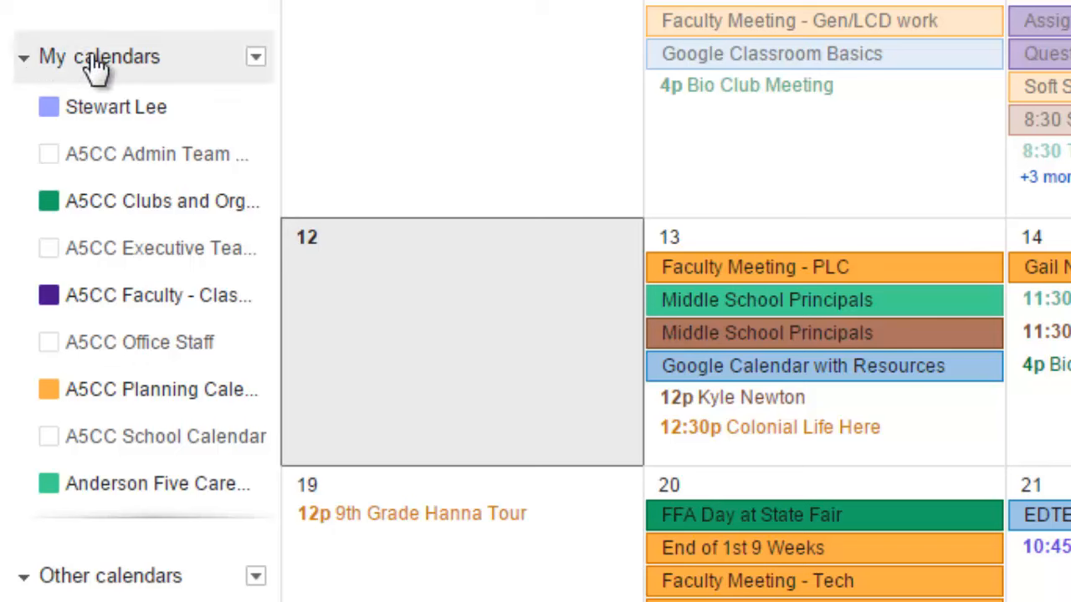
Start a new calendar under My calendars and name it "Tech Tuesday Demonstration Calendar"
{"action": "left_click", "coordinate": [257, 58]}
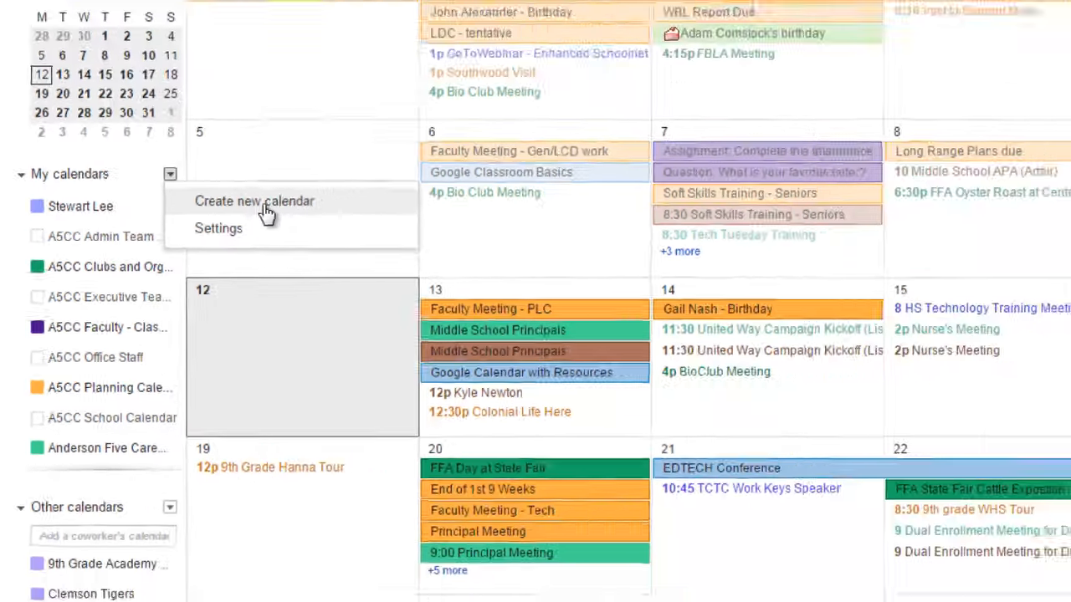
{"action": "left_click", "coordinate": [406, 109]}
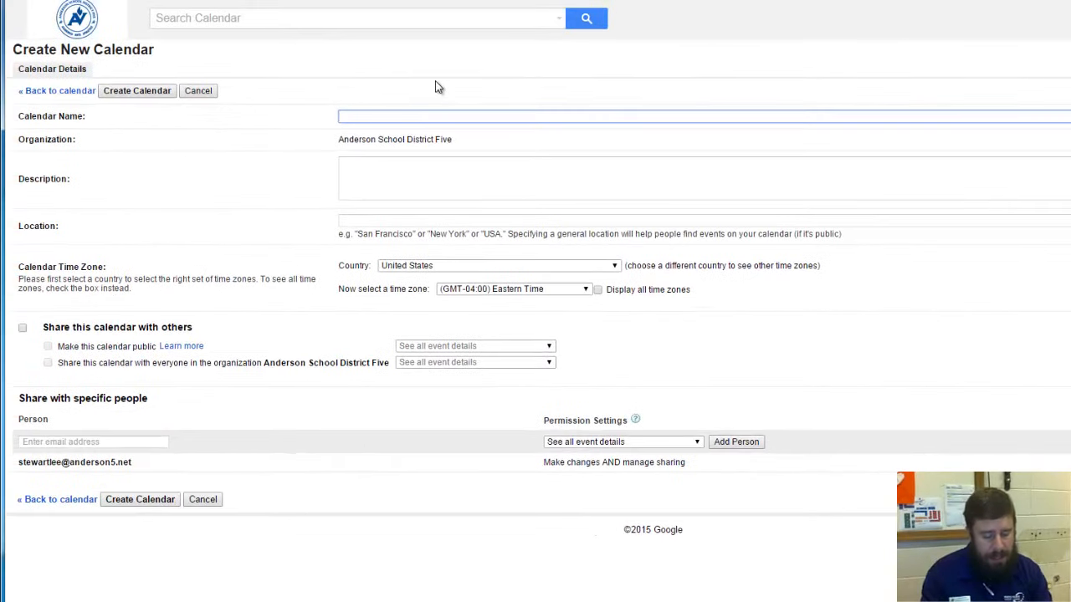
{"action": "type", "text": "Tec"}
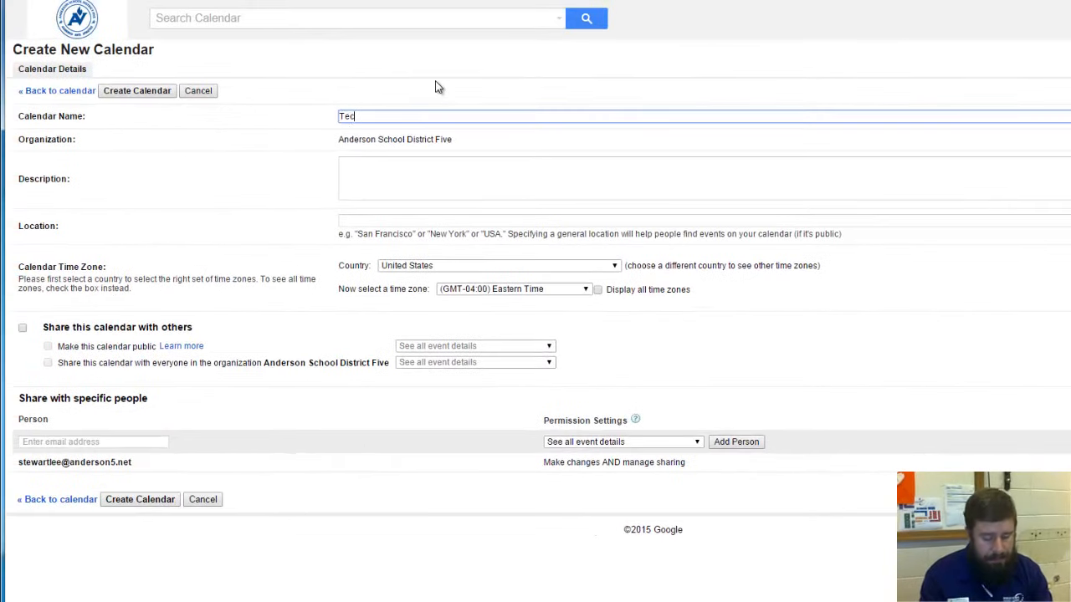
{"action": "type", "text": "h Tuesday "}
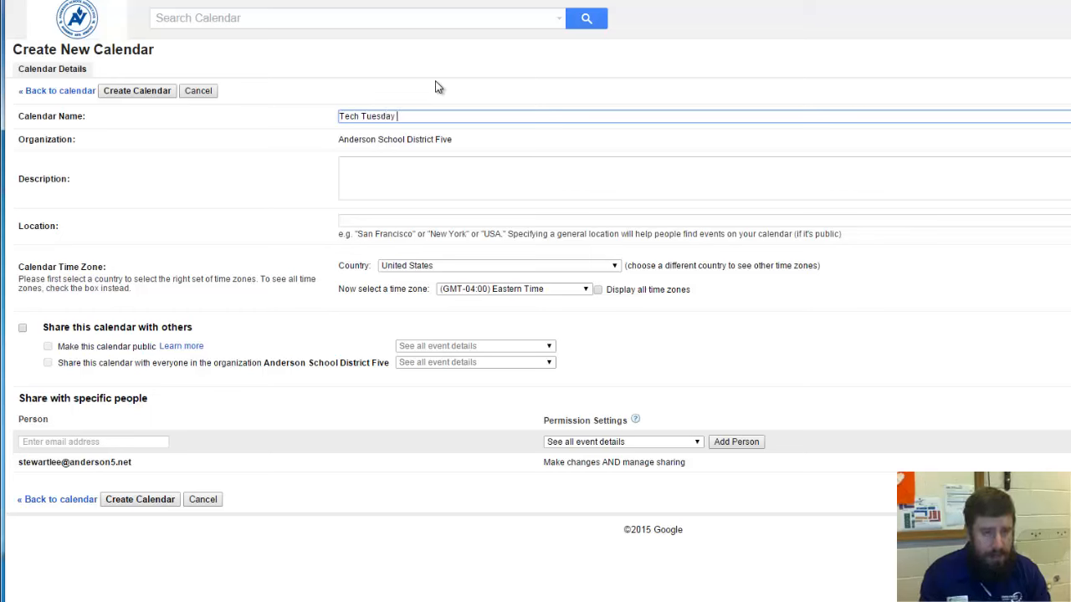
{"action": "type", "text": "Demonstr"}
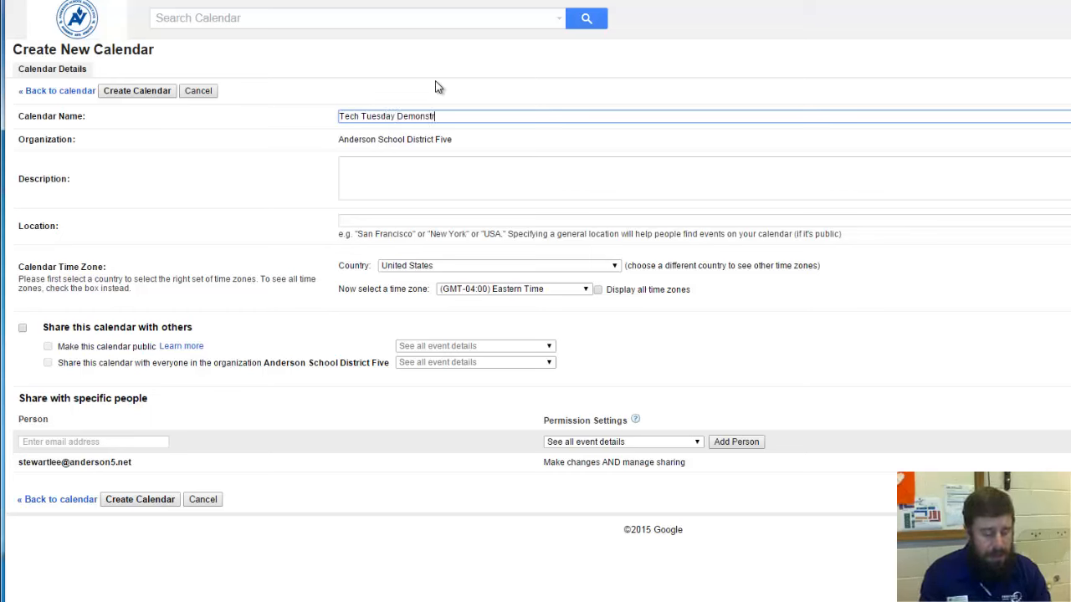
{"action": "type", "text": "ation Calendar"}
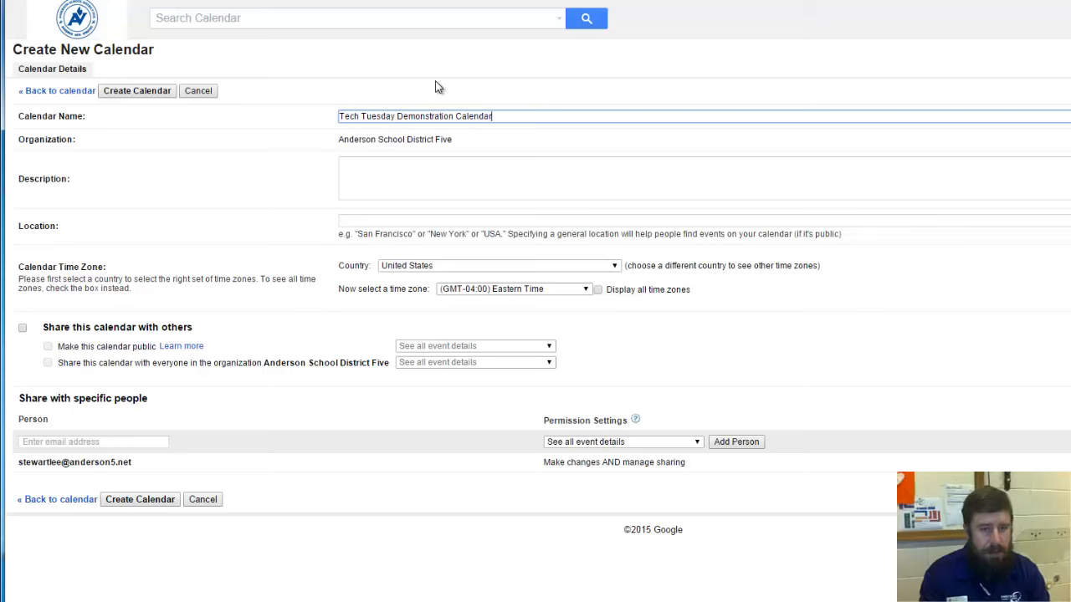
Enter "This calendar is a demo" as the new calendar's description
{"action": "left_click", "coordinate": [440, 168]}
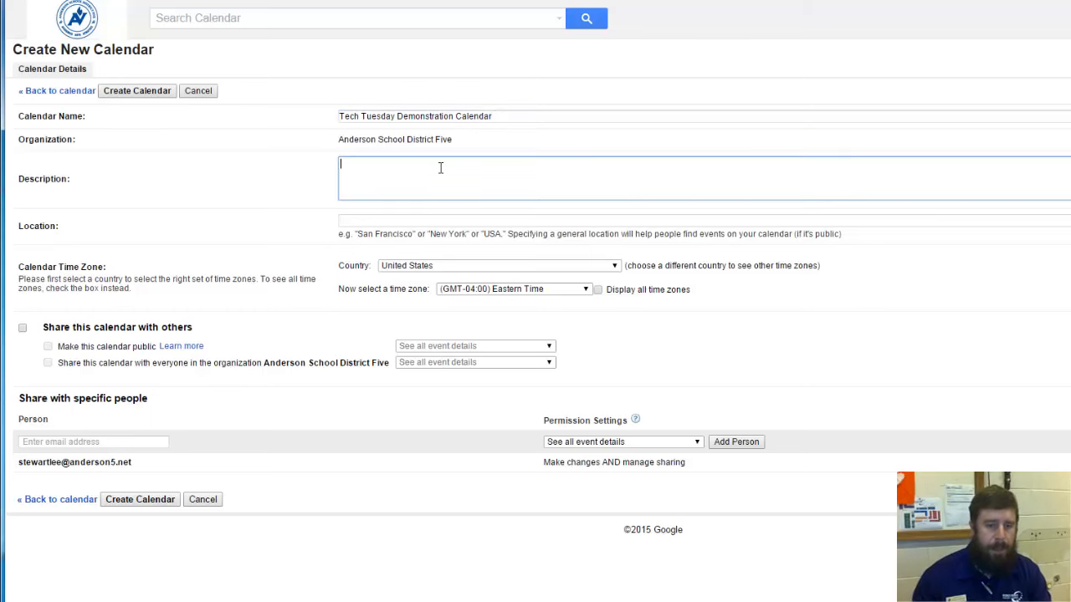
{"action": "type", "text": "This ca"}
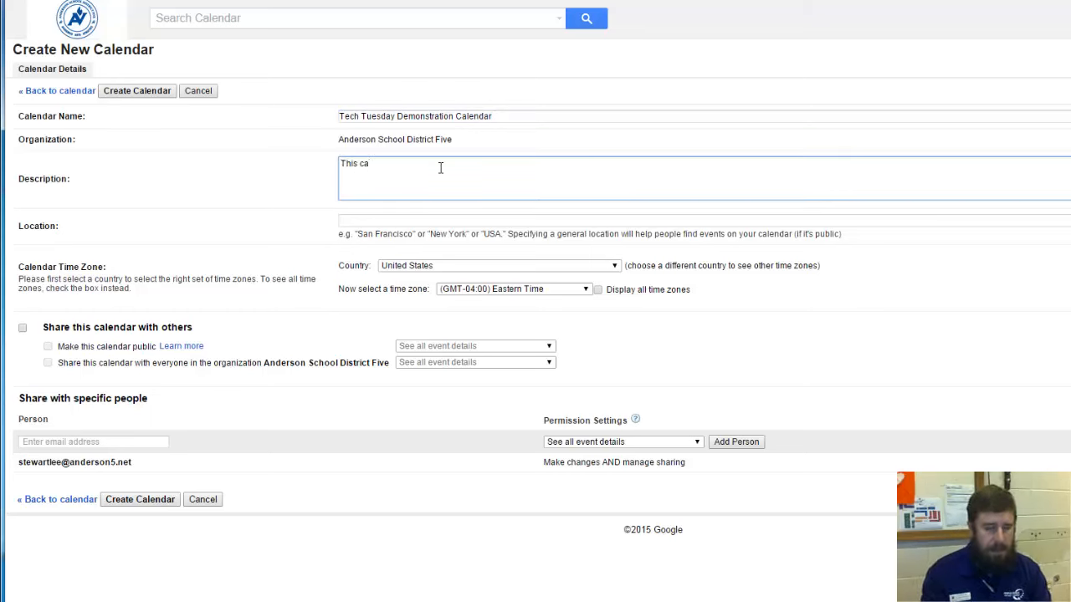
{"action": "type", "text": "lendar is "}
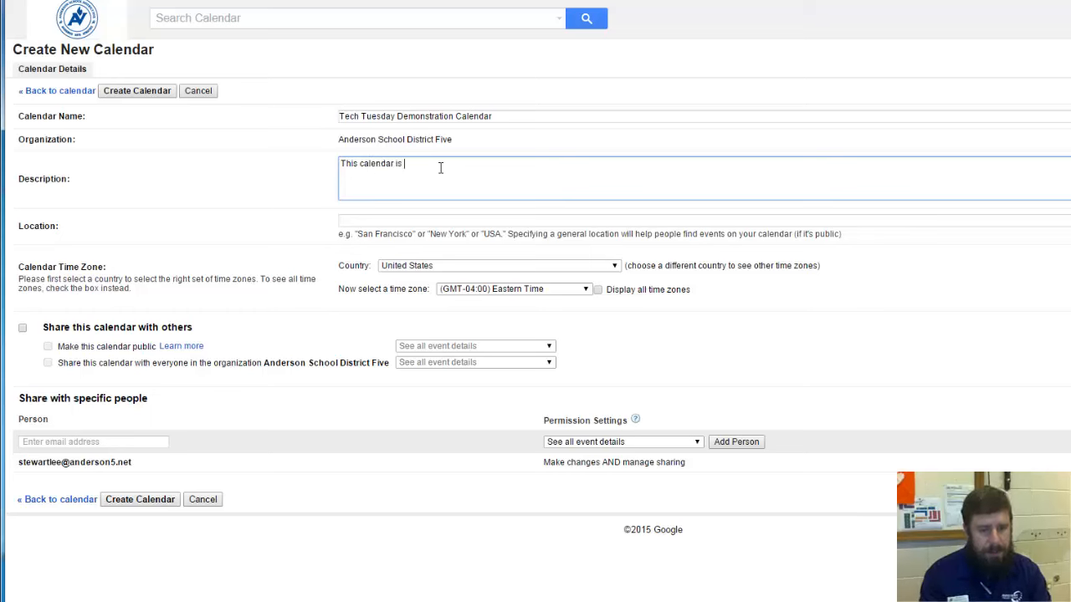
{"action": "type", "text": "a demo"}
{"action": "key", "text": "BackSpace"}
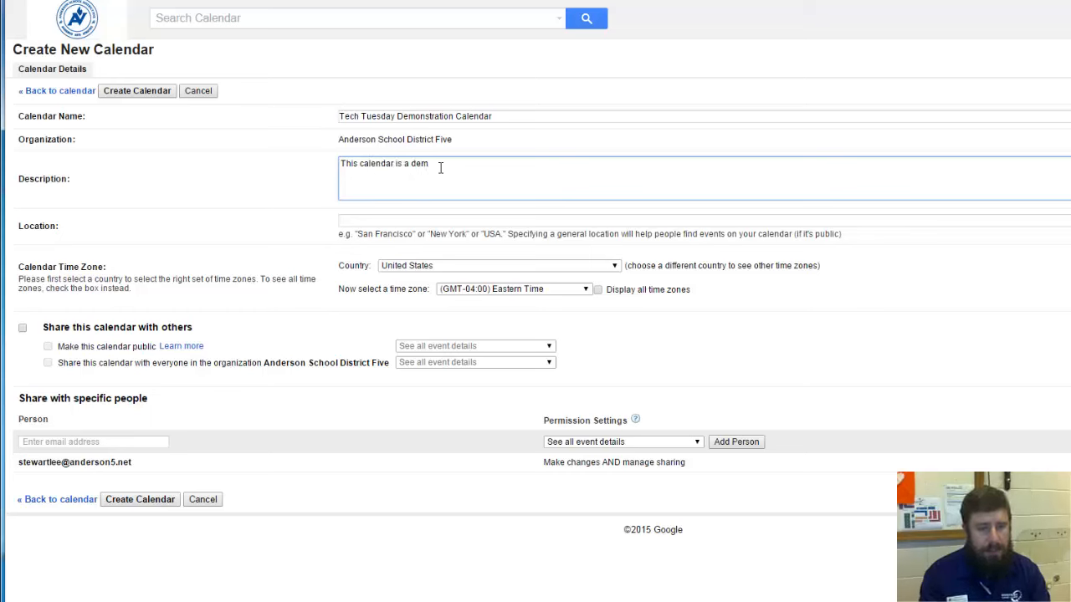
{"action": "type", "text": "o"}
Look over the new calendar's location field and the countries offered for its time zone
{"action": "left_click", "coordinate": [432, 219]}
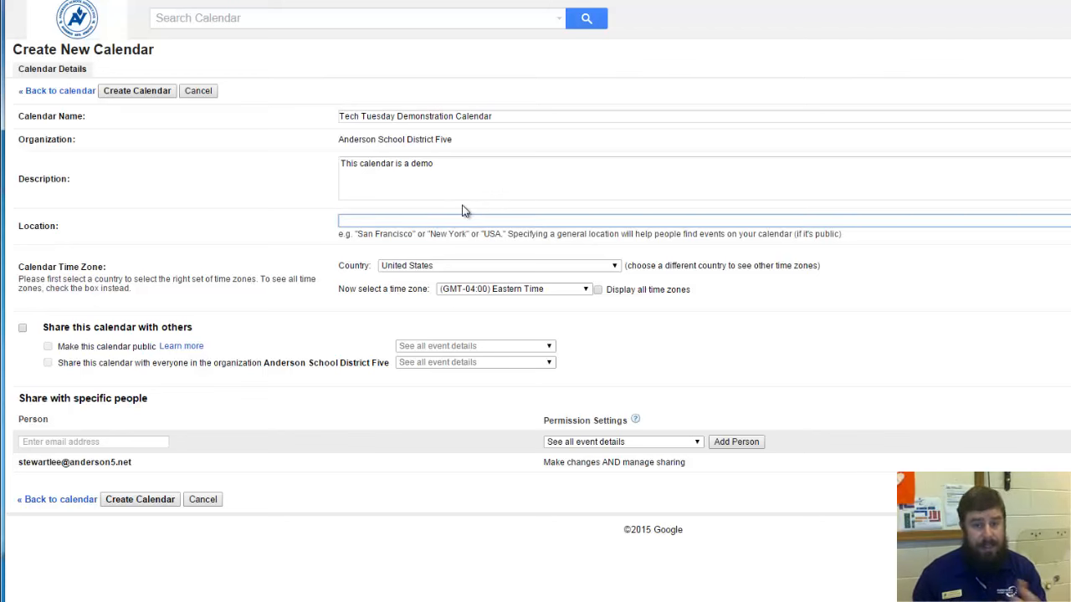
{"action": "left_click", "coordinate": [446, 266]}
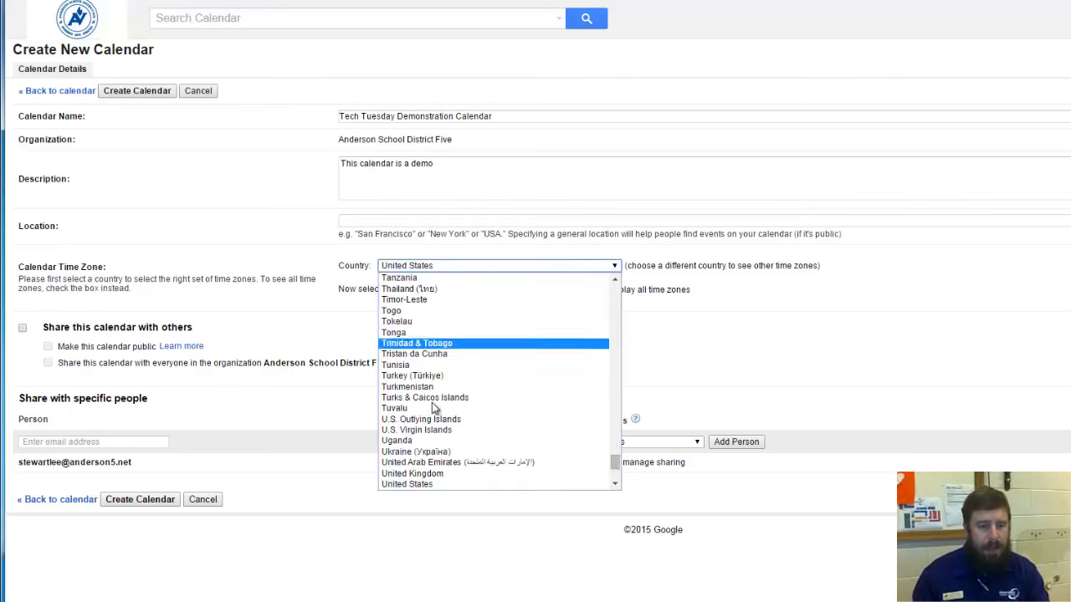
{"action": "left_click", "coordinate": [448, 266]}
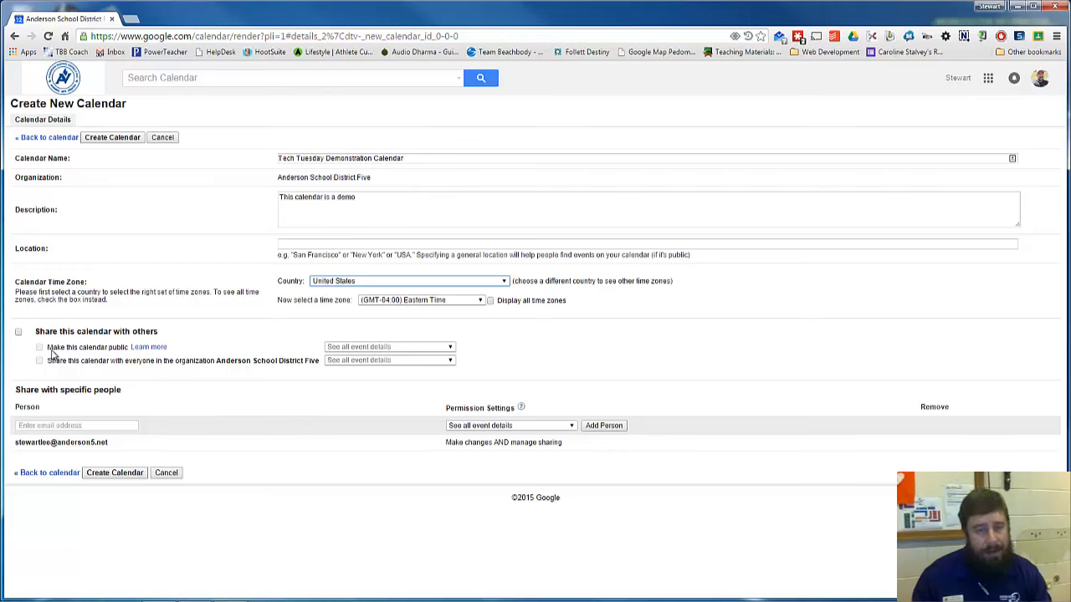
Try sharing the calendar with everyone in the organization, and turn sharing off again
{"action": "left_click", "coordinate": [20, 332]}
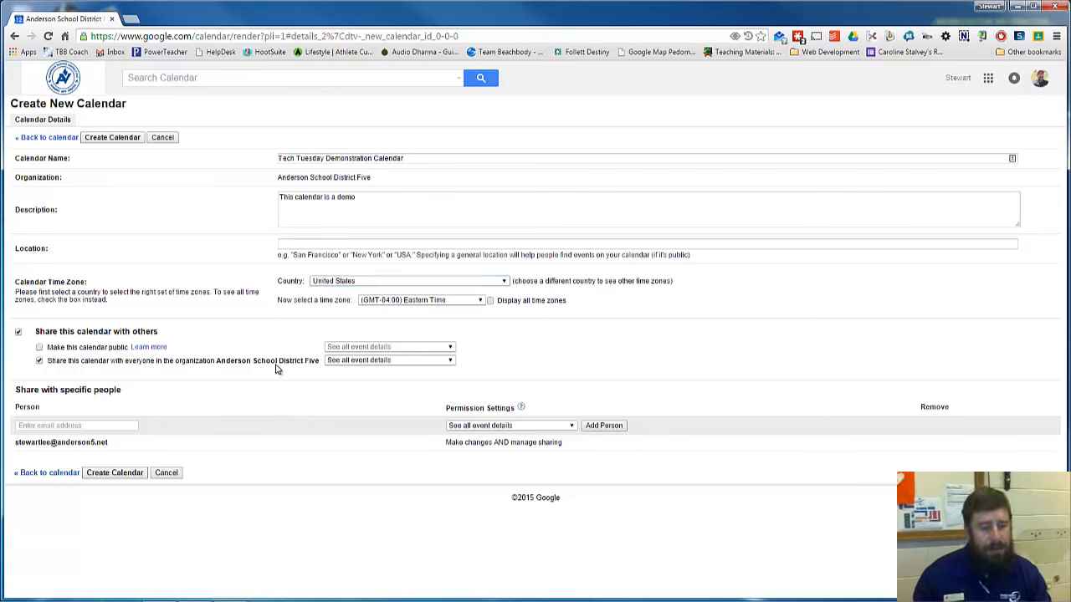
{"action": "left_click", "coordinate": [40, 348]}
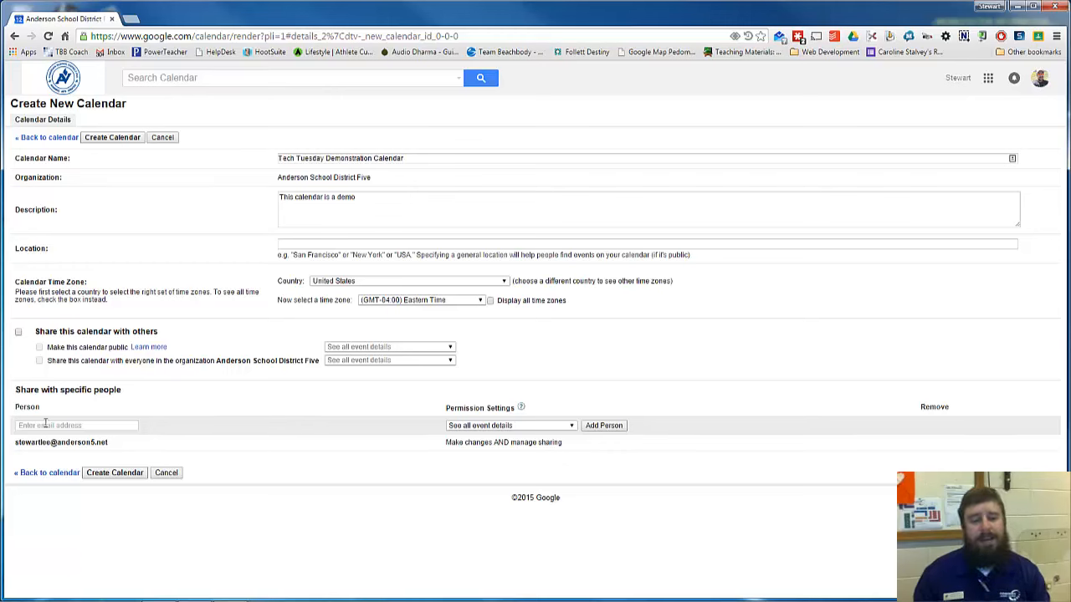
Try to share the new calendar with the owner's own e-mail address
{"action": "left_click", "coordinate": [85, 426]}
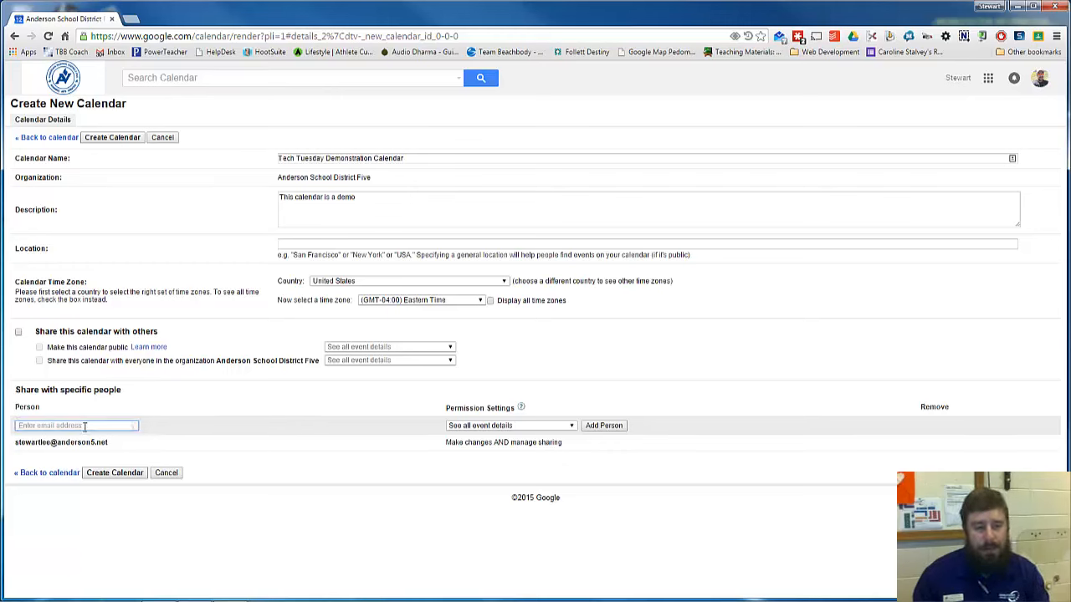
{"action": "type", "text": "stewart"}
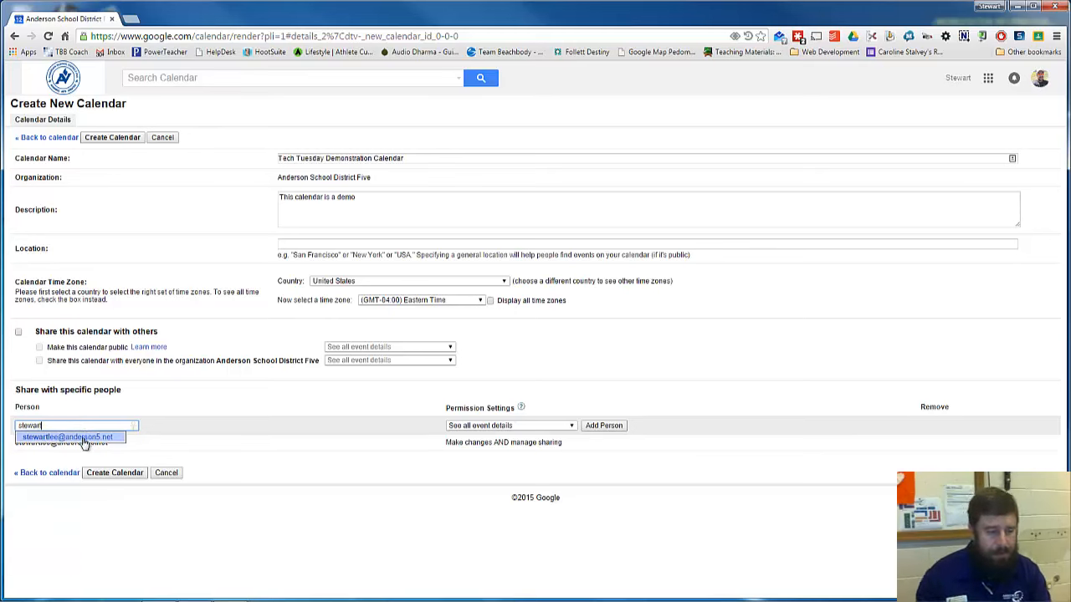
{"action": "left_click", "coordinate": [83, 437]}
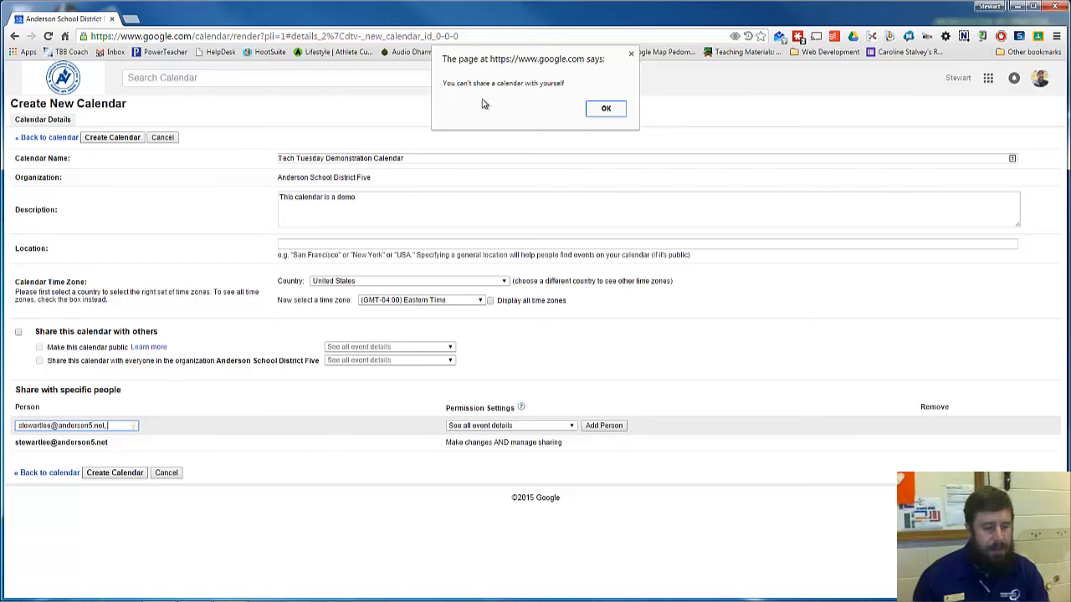
{"action": "left_click", "coordinate": [605, 108]}
Replace the entered address with a coworker's e-mail, adding them with the See all event details permission
{"action": "left_click_drag", "start_coordinate": [108, 426], "coordinate": [15, 427]}
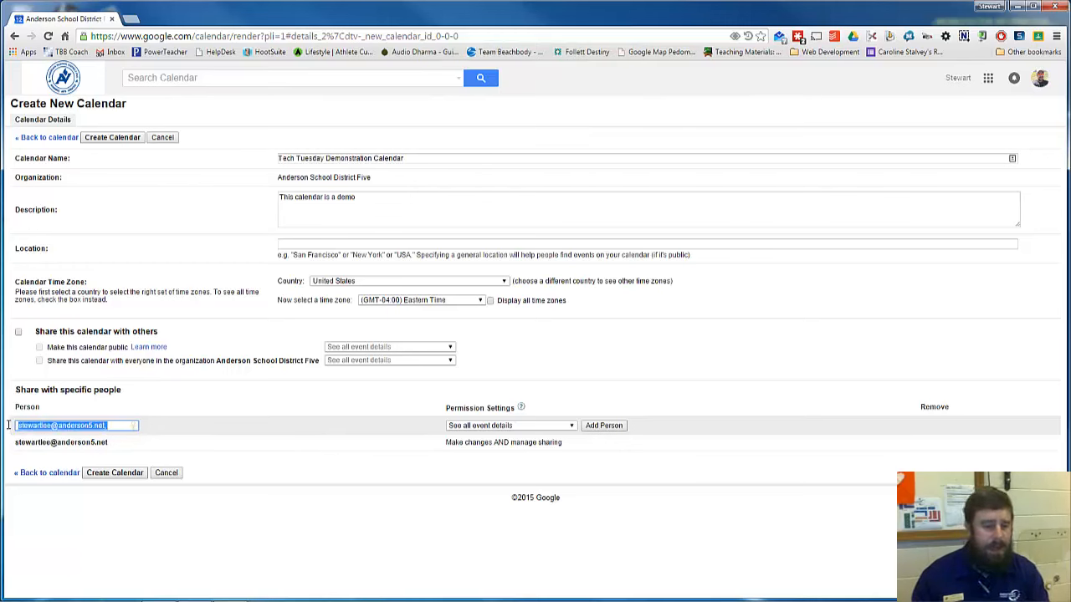
{"action": "type", "text": "ceci"}
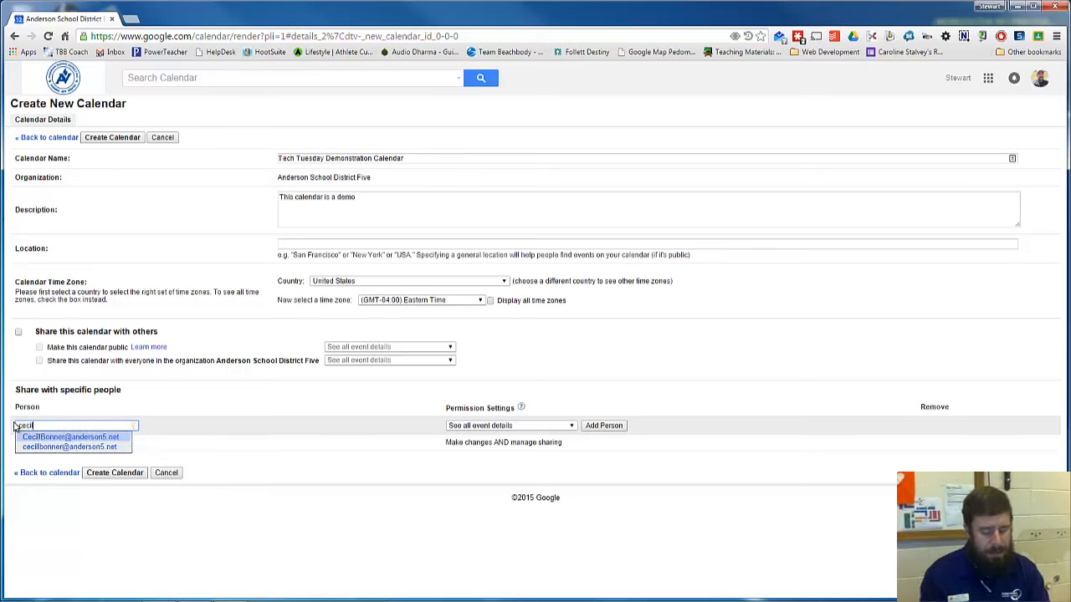
{"action": "left_click", "coordinate": [31, 438]}
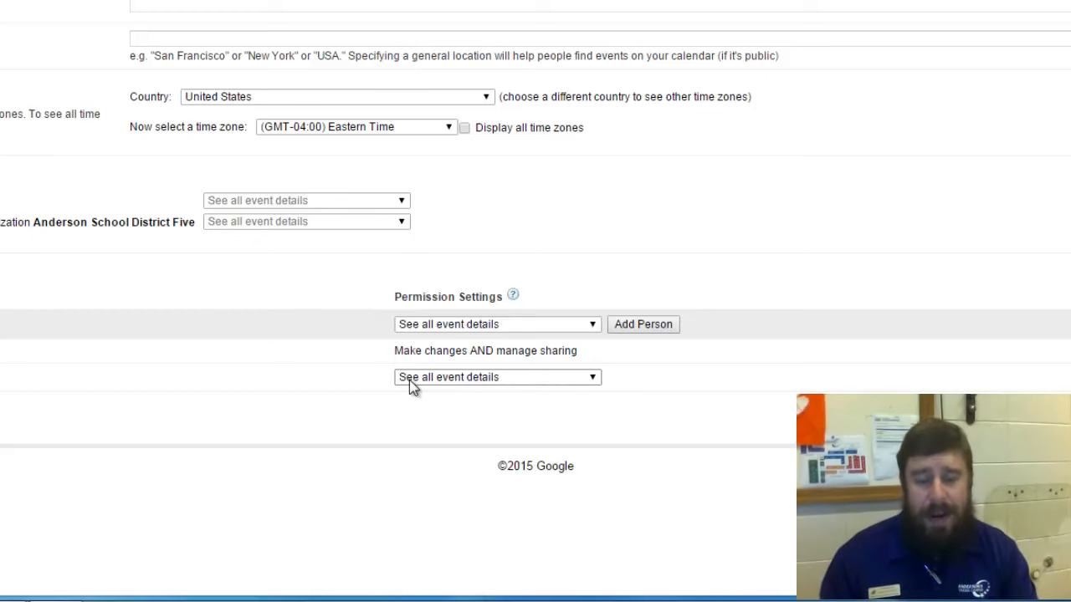
Review the permission levels available for the added coworker and keep See all event details
{"action": "left_click", "coordinate": [520, 381]}
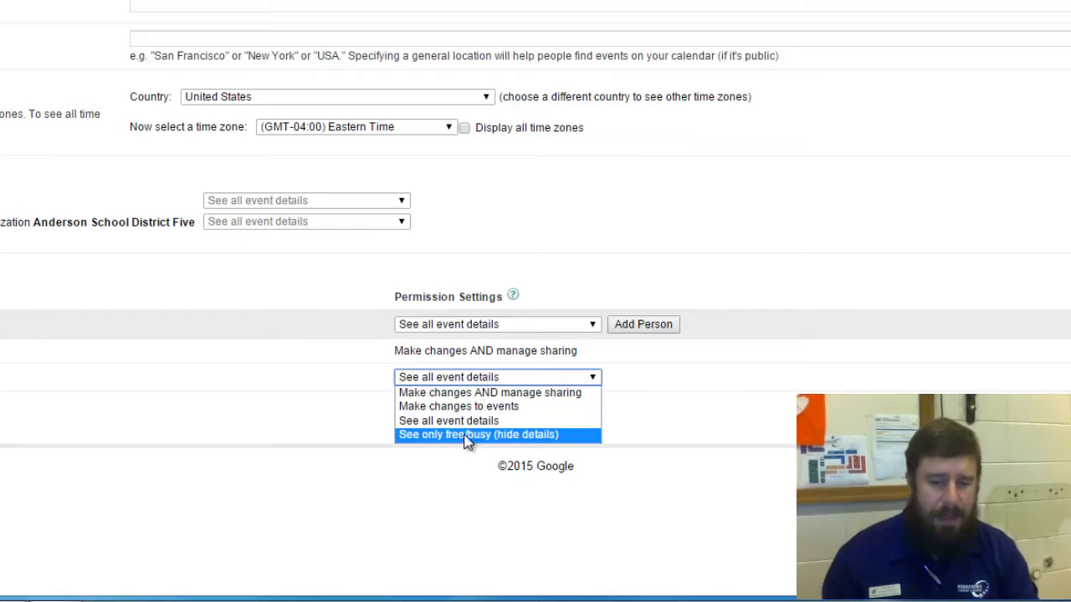
{"action": "left_click", "coordinate": [466, 422]}
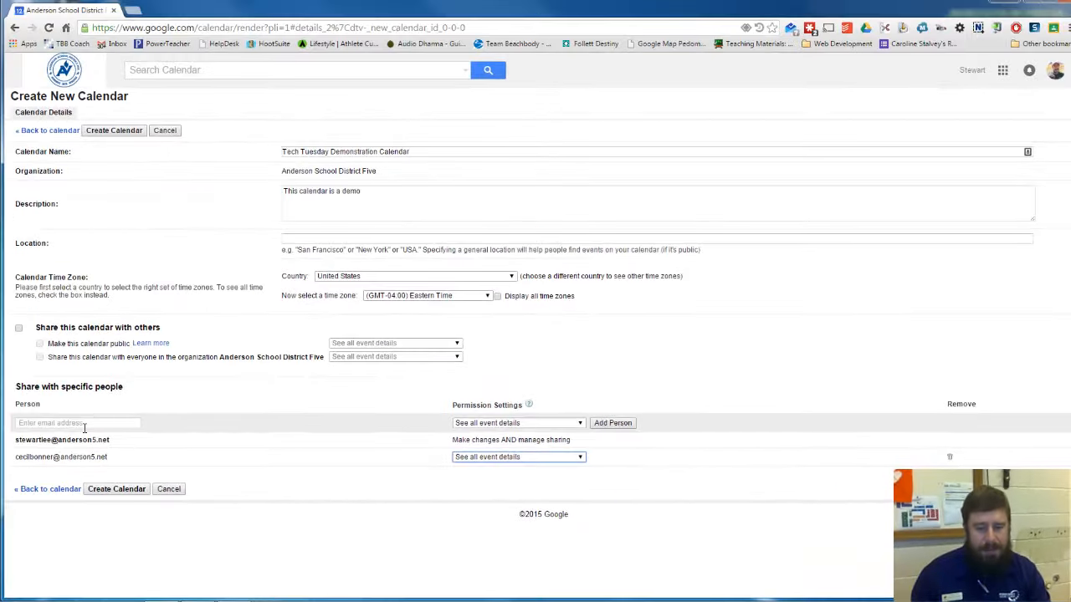
{"action": "left_click", "coordinate": [84, 425]}
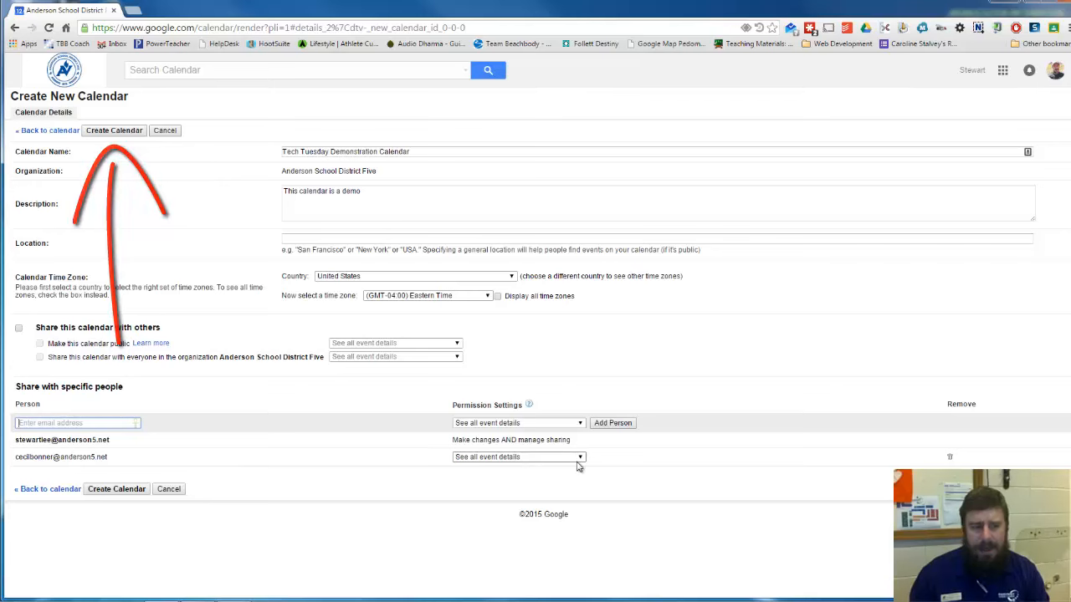
Remove the coworker from the specific people shared with, and create the Tech Tuesday Demonstration Calendar
{"action": "left_click", "coordinate": [950, 459]}
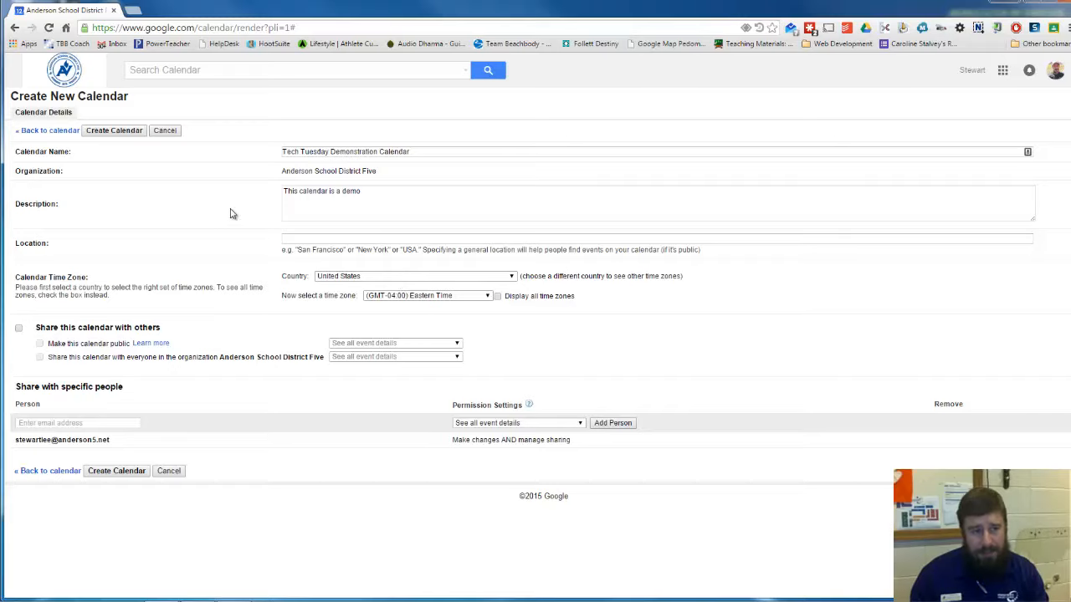
{"action": "left_click", "coordinate": [117, 131]}
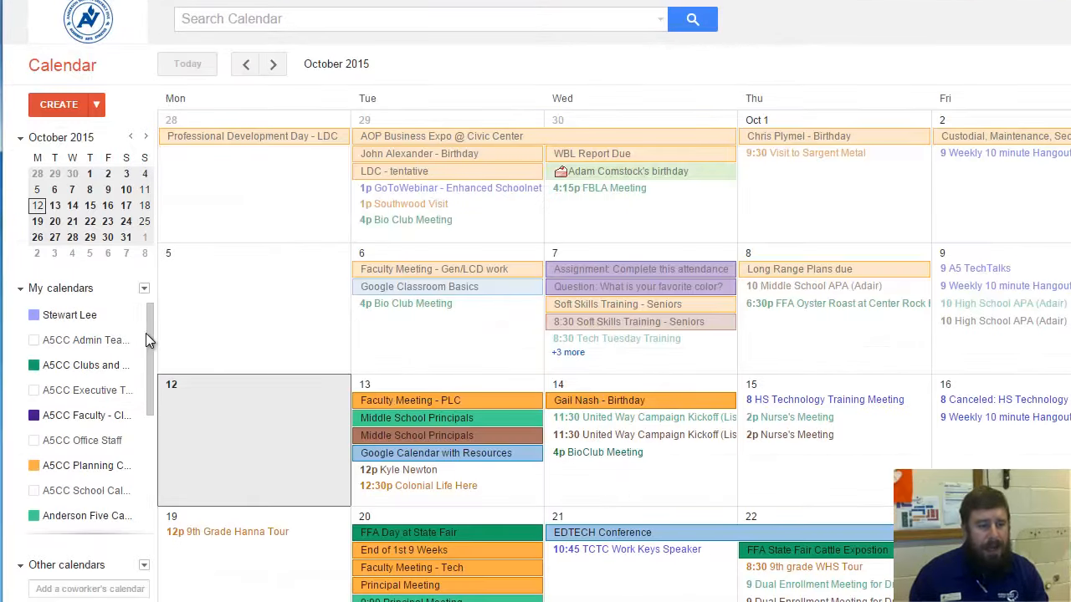
Find the new Tech Tuesday Demonstration Calendar among the owner's calendars and open its options
{"action": "left_click_drag", "start_coordinate": [145, 332], "coordinate": [150, 458]}
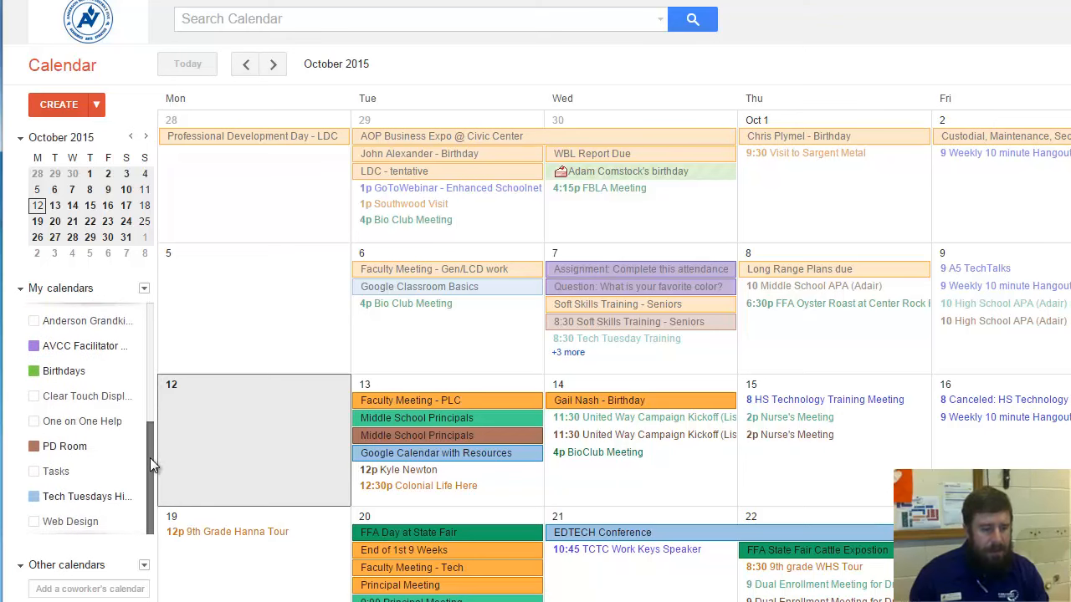
{"action": "left_click", "coordinate": [74, 470]}
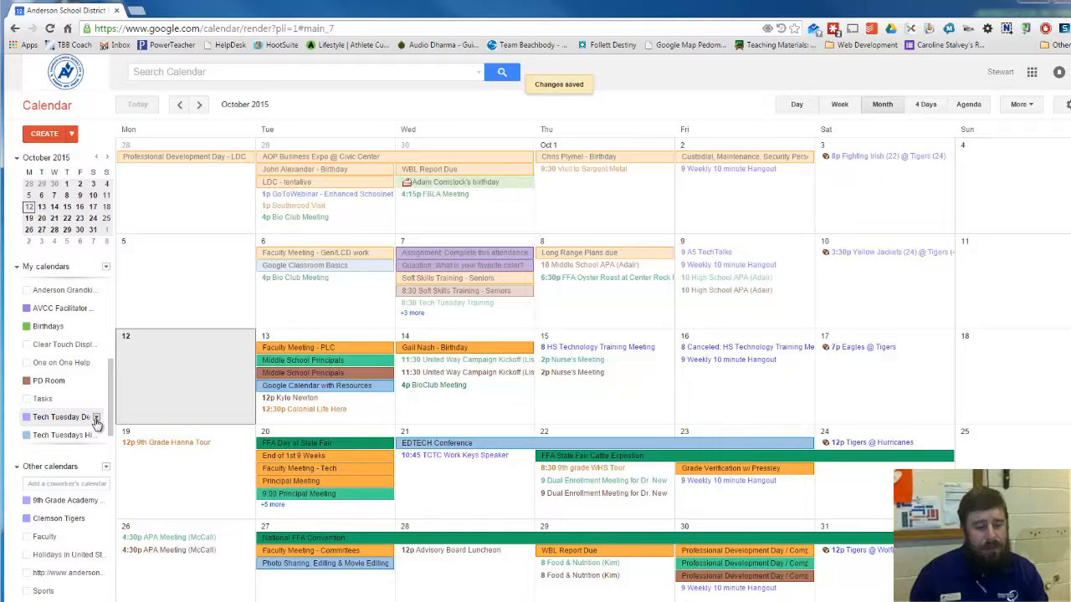
{"action": "left_click", "coordinate": [130, 496]}
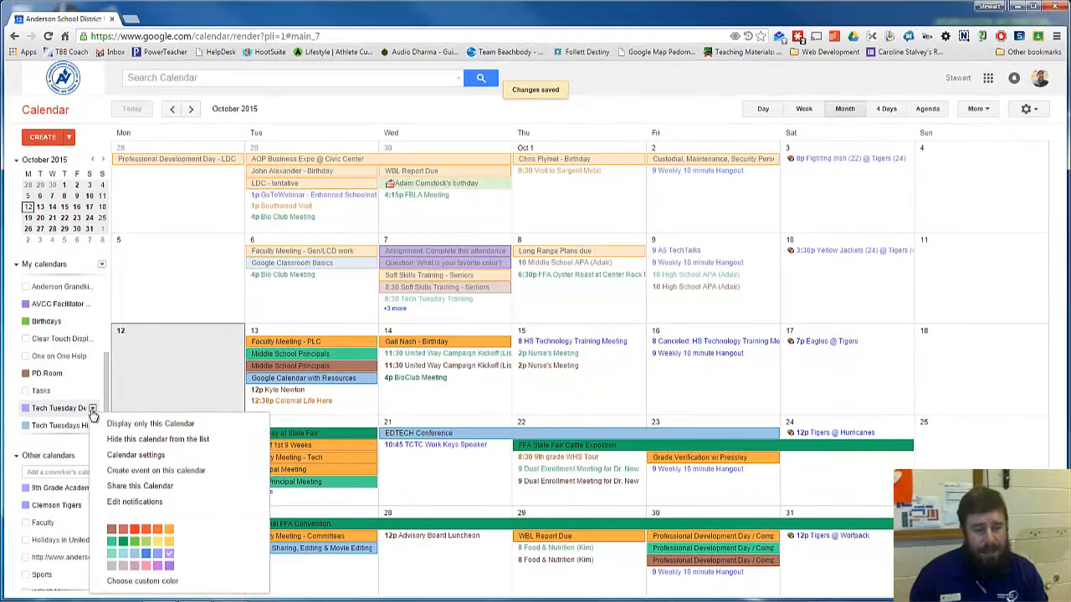
{"action": "left_click", "coordinate": [167, 542]}
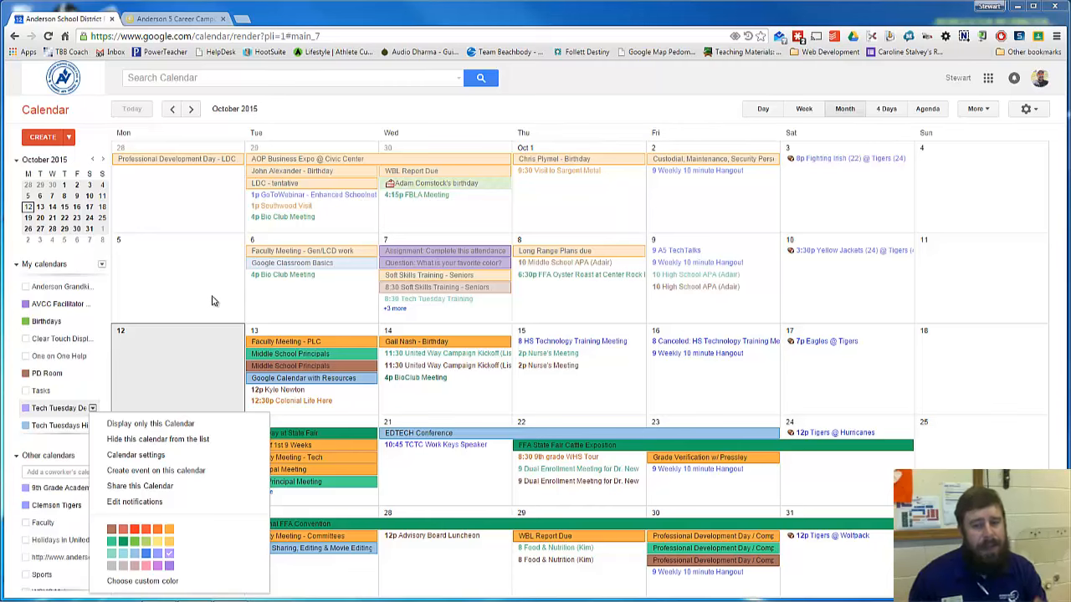
Switch to the Anderson 5 Career Campus website and examine the upcoming events calendar embedded on its home page
{"action": "left_click", "coordinate": [159, 17]}
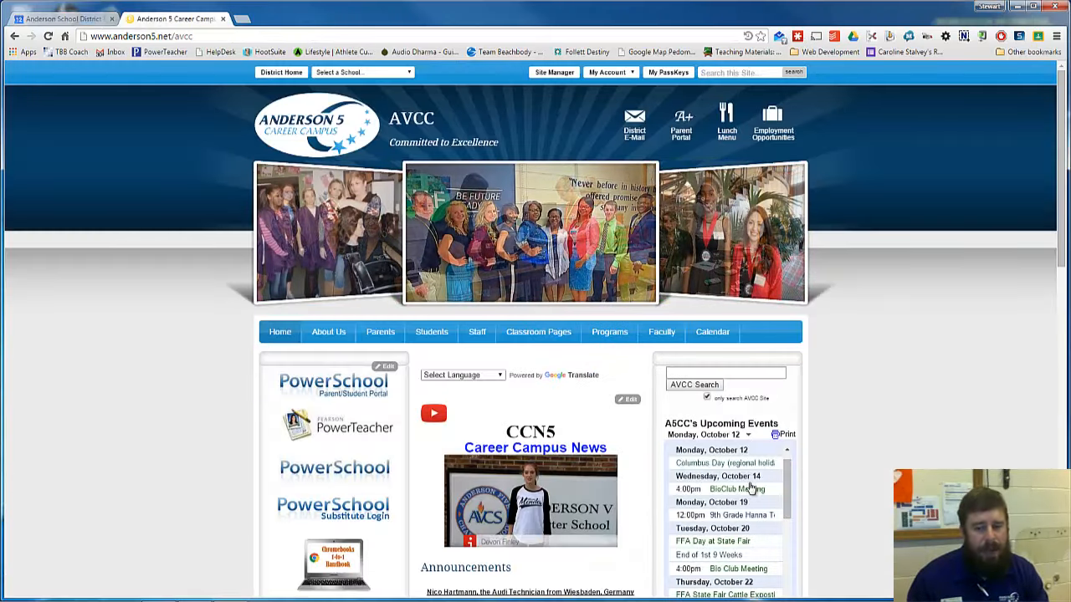
{"action": "scroll", "coordinate": [911, 452], "scroll_direction": "down", "scroll_amount": 1}
{"action": "scroll", "coordinate": [911, 452], "scroll_direction": "down", "scroll_amount": 2}
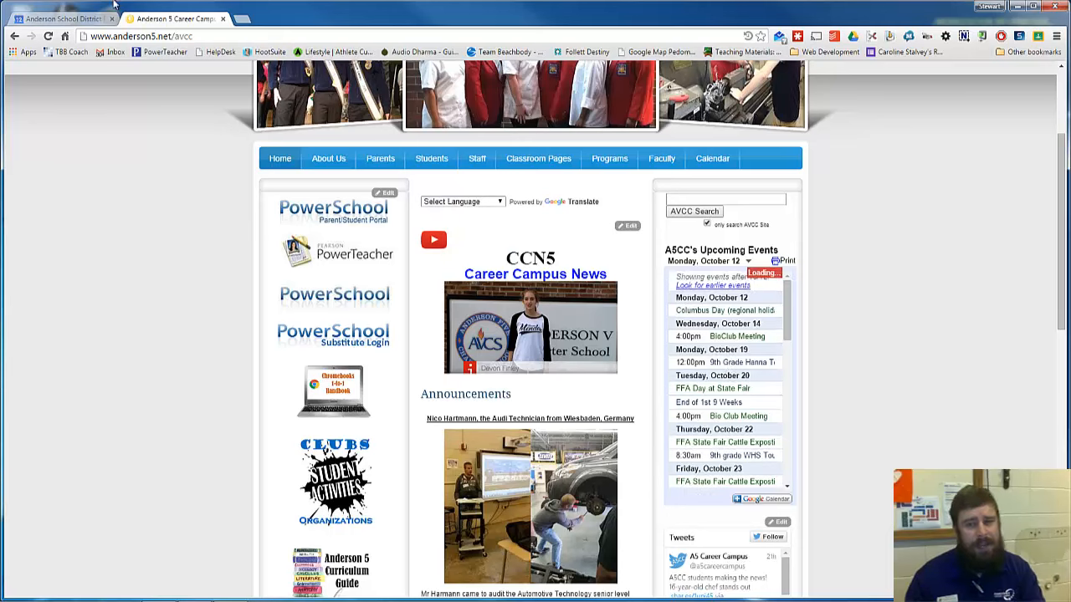
Return to Google Calendar, open the Tech Tuesday Demonstration Calendar's settings and customize its embed code's color, size and other options
{"action": "left_click", "coordinate": [76, 18]}
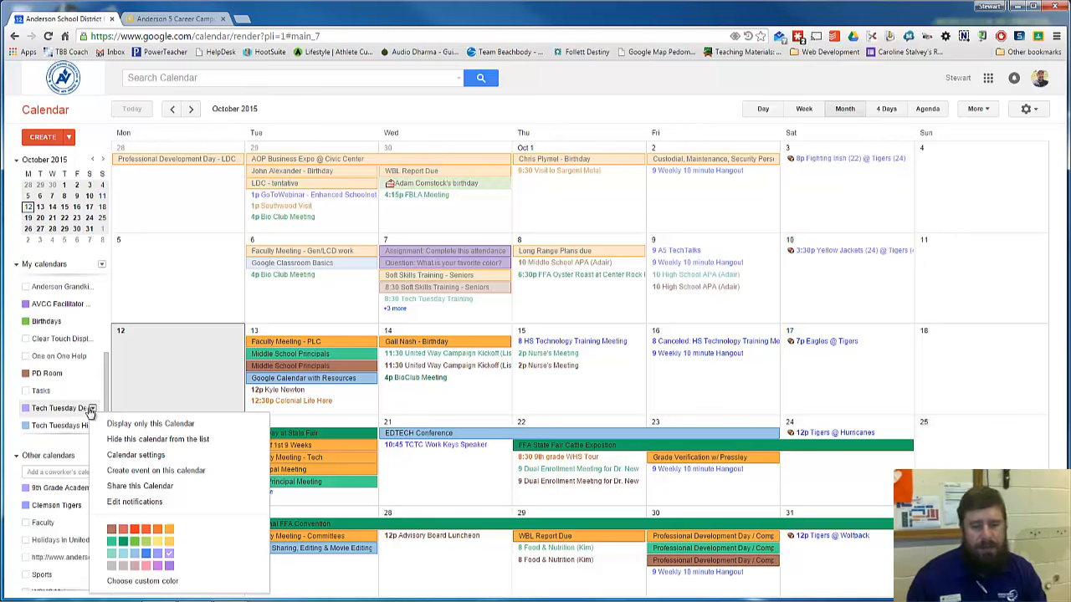
{"action": "left_click", "coordinate": [148, 457]}
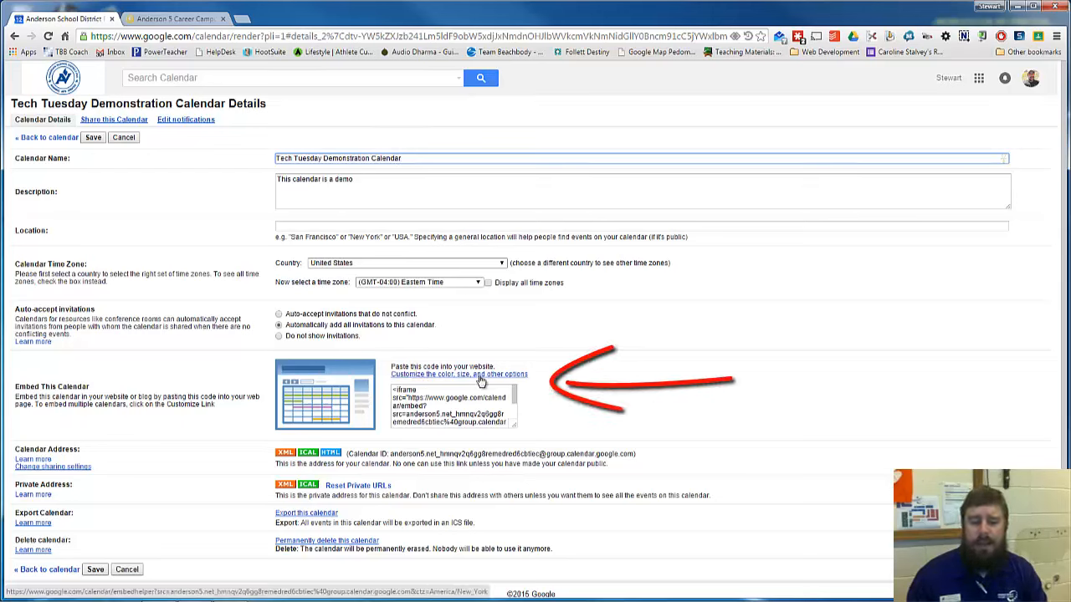
{"action": "left_click", "coordinate": [509, 377]}
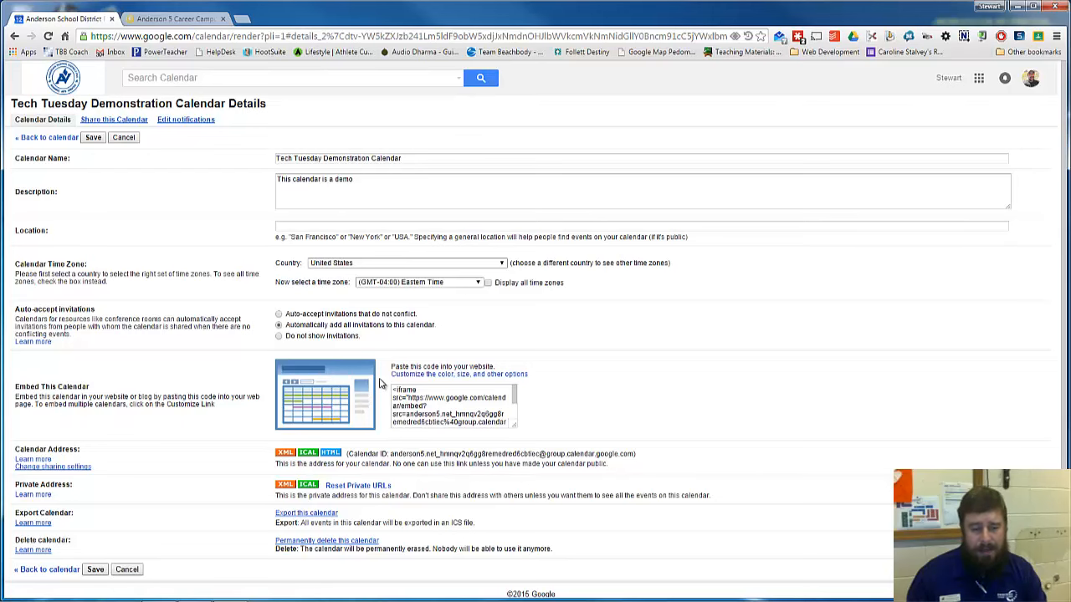
{"action": "left_click", "coordinate": [456, 376]}
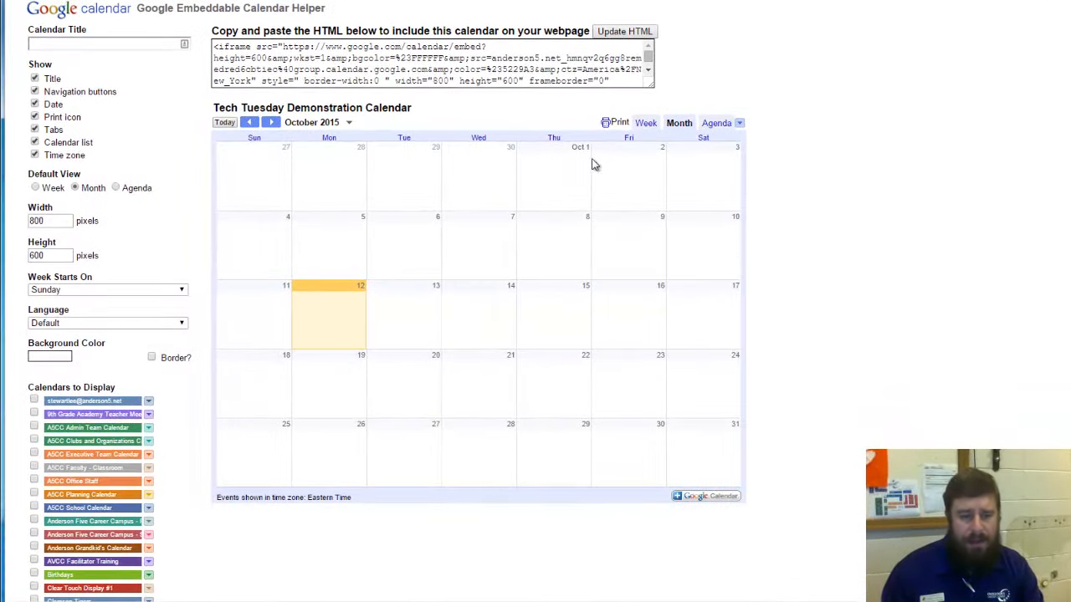
Title the embedded calendar "Demonstration Calendar", correcting the misspelled word
{"action": "left_click", "coordinate": [63, 45]}
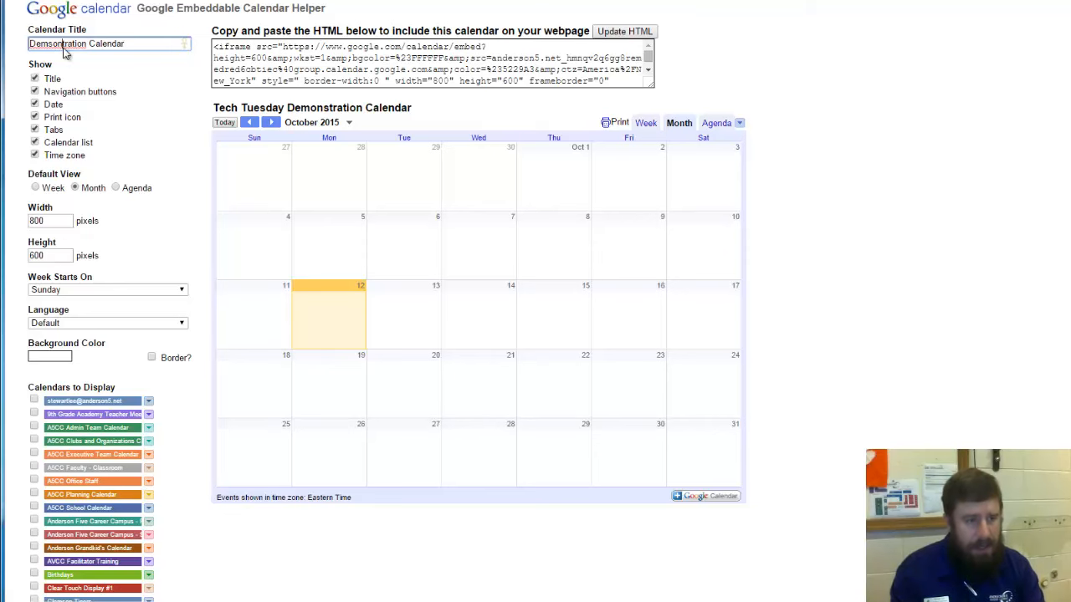
{"action": "right_click", "coordinate": [63, 47]}
{"action": "left_click", "coordinate": [107, 57]}
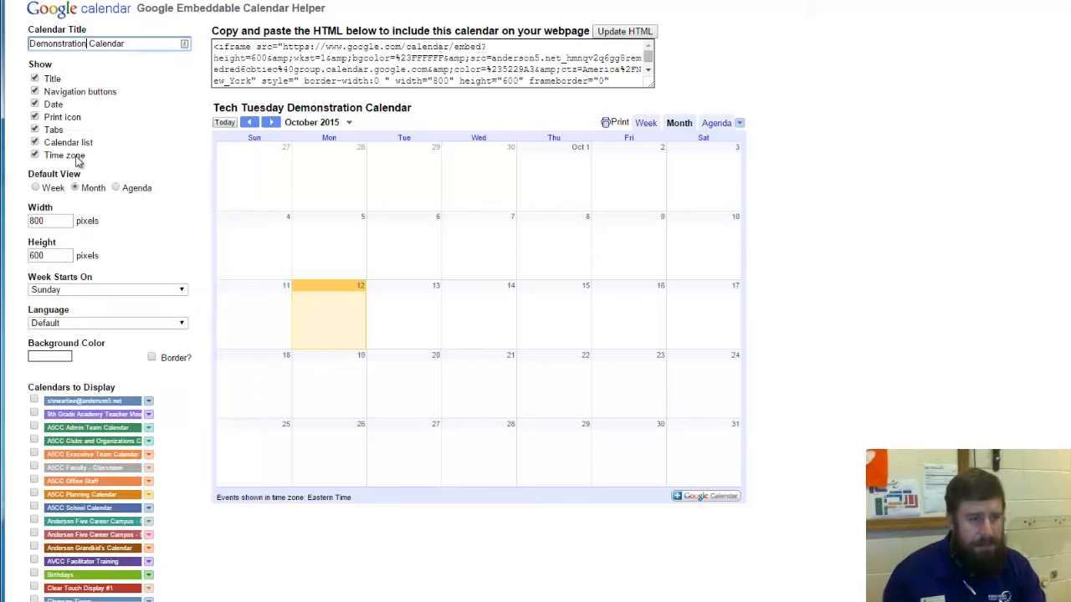
Try the embedded calendar without navigation buttons, restore them, and set its week to start on Monday
{"action": "left_click", "coordinate": [34, 92]}
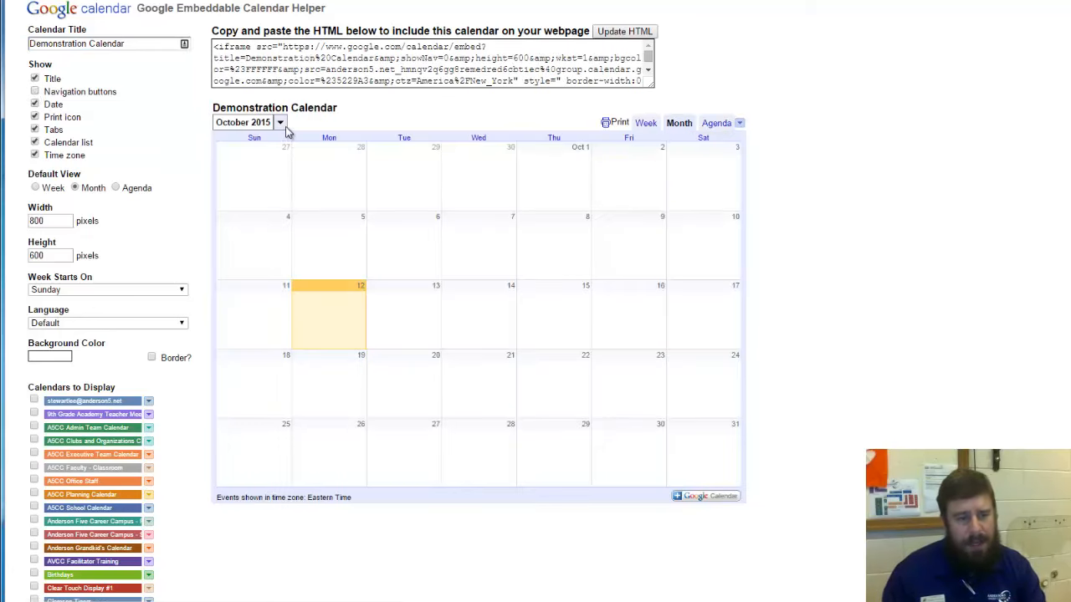
{"action": "left_click", "coordinate": [35, 92]}
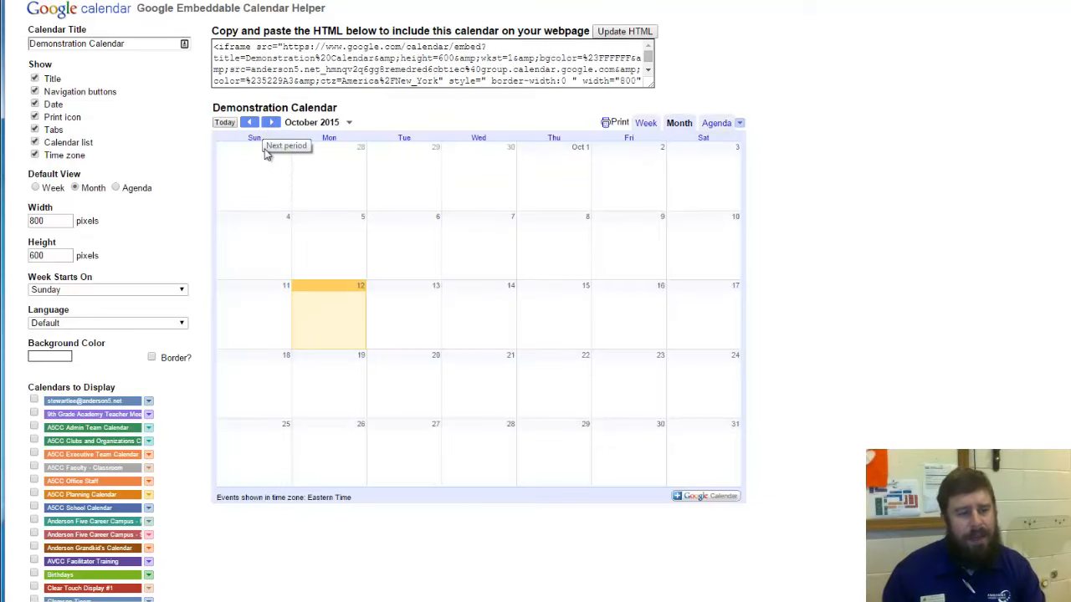
{"action": "left_click", "coordinate": [88, 292]}
{"action": "left_click", "coordinate": [89, 314]}
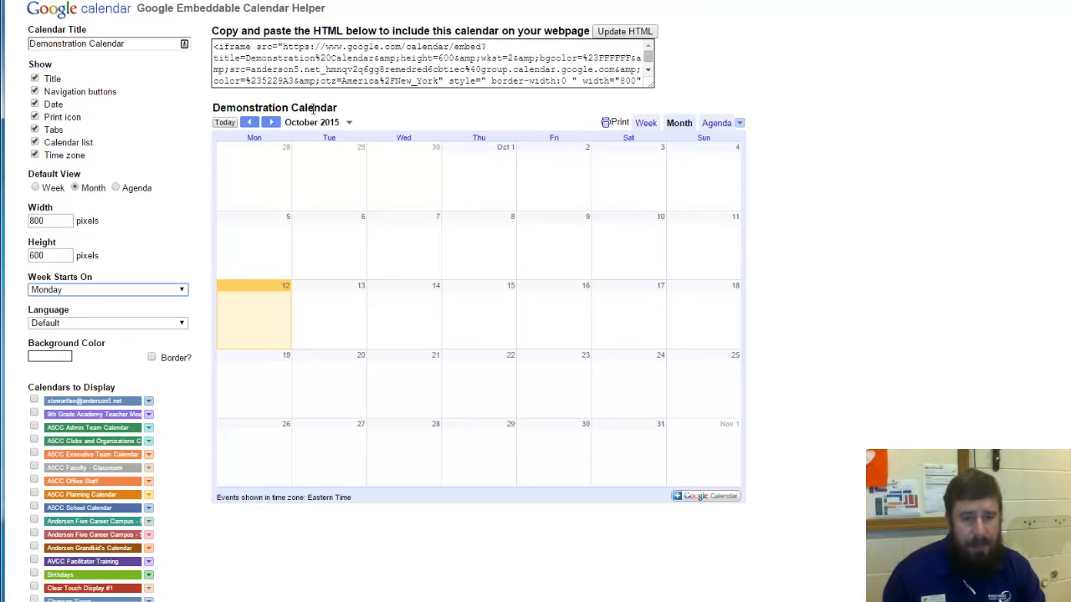
Add the PD Room, Faculty, A5CC School and A5CC Clubs and Organizations calendars to the embed, and set its default view to Agenda
{"action": "scroll", "coordinate": [209, 251], "scroll_direction": "down", "scroll_amount": 3}
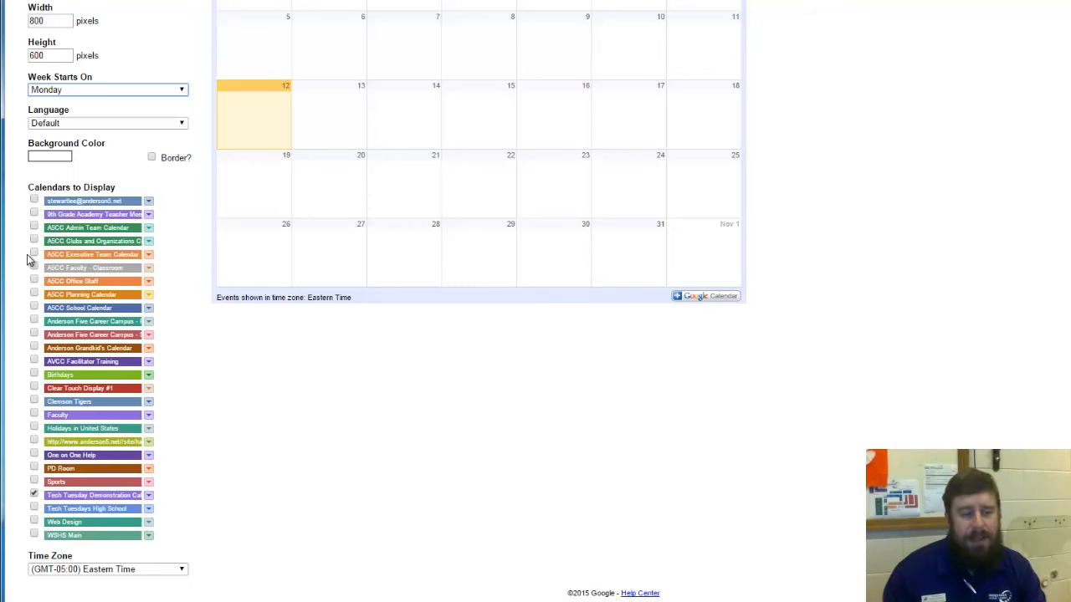
{"action": "left_click", "coordinate": [34, 494]}
{"action": "left_click", "coordinate": [34, 466]}
{"action": "left_click", "coordinate": [34, 413]}
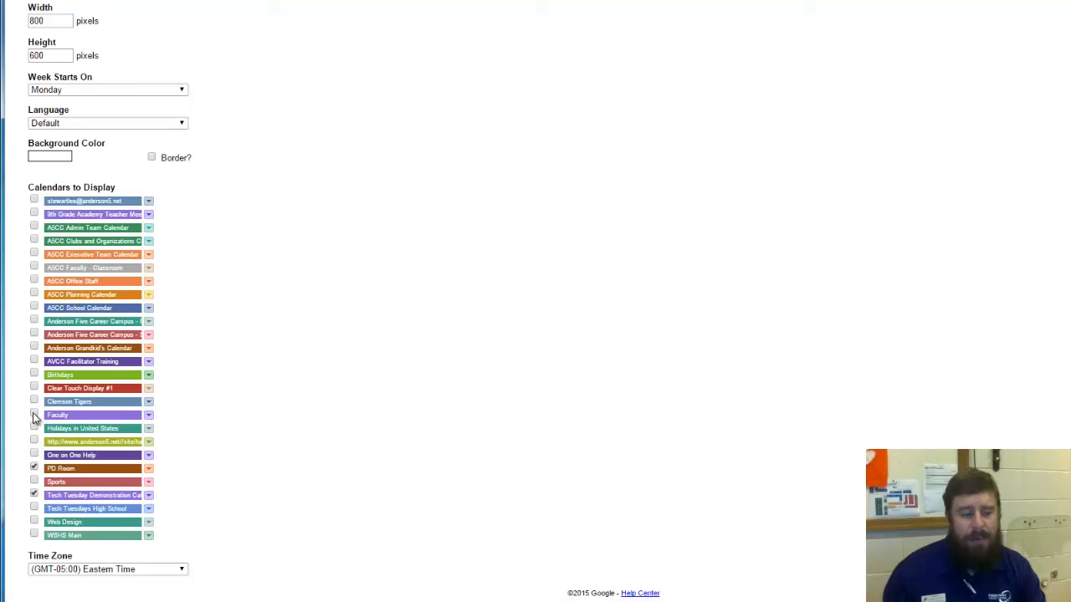
{"action": "left_click", "coordinate": [34, 307]}
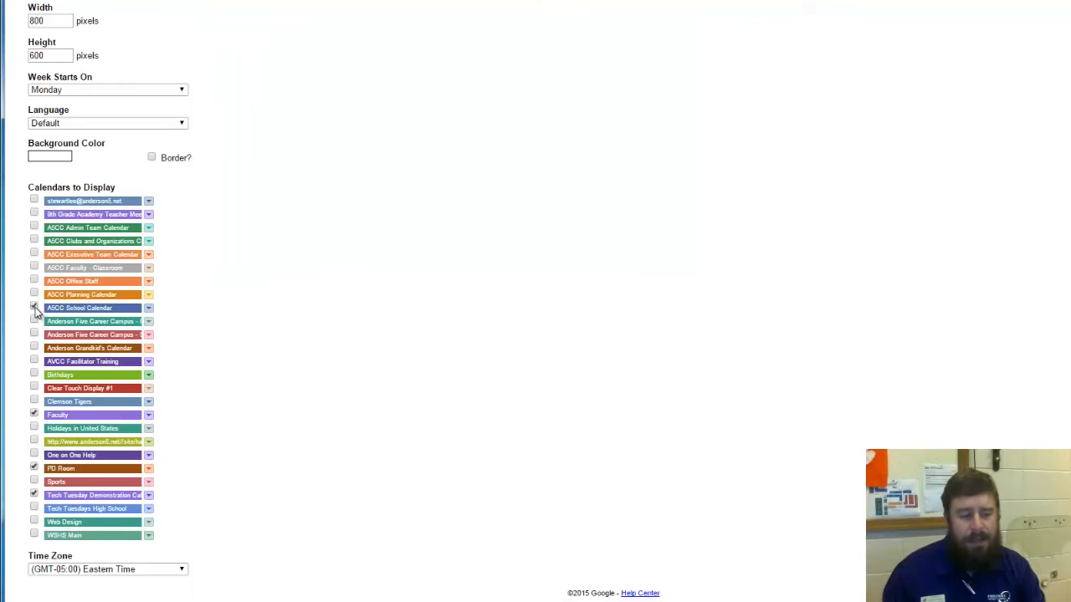
{"action": "left_click", "coordinate": [35, 241]}
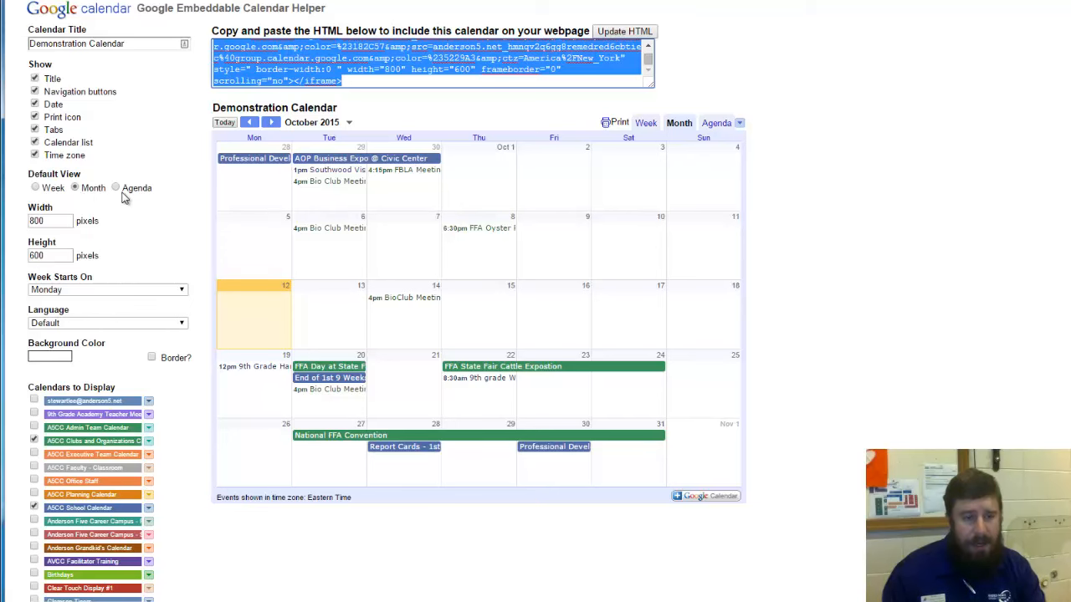
{"action": "left_click", "coordinate": [117, 189]}
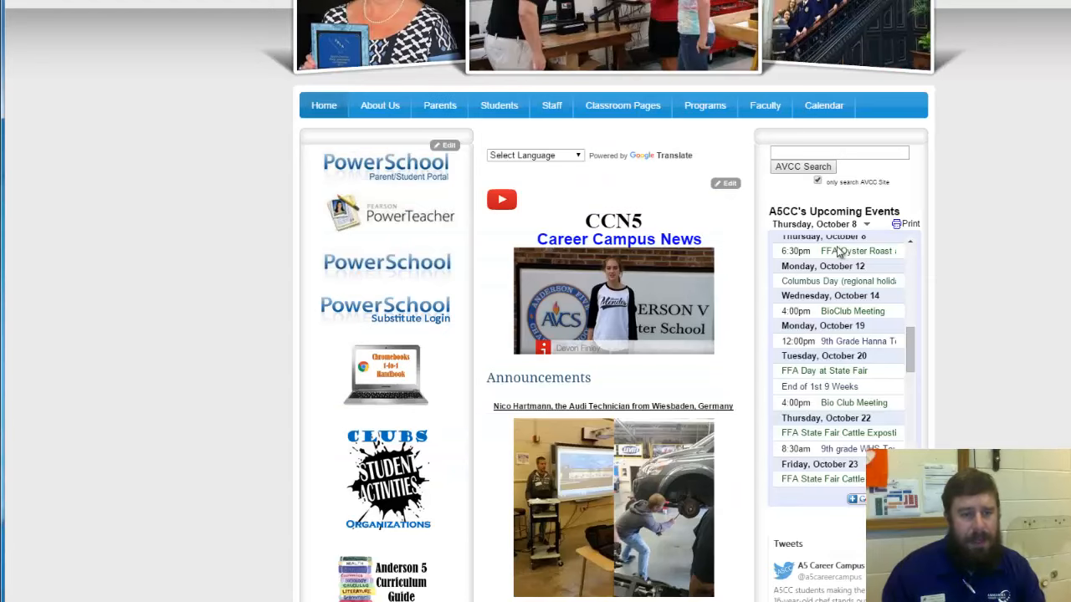
Compare the school website's full calendar page with the upcoming events list on its home page
{"action": "left_click", "coordinate": [825, 109]}
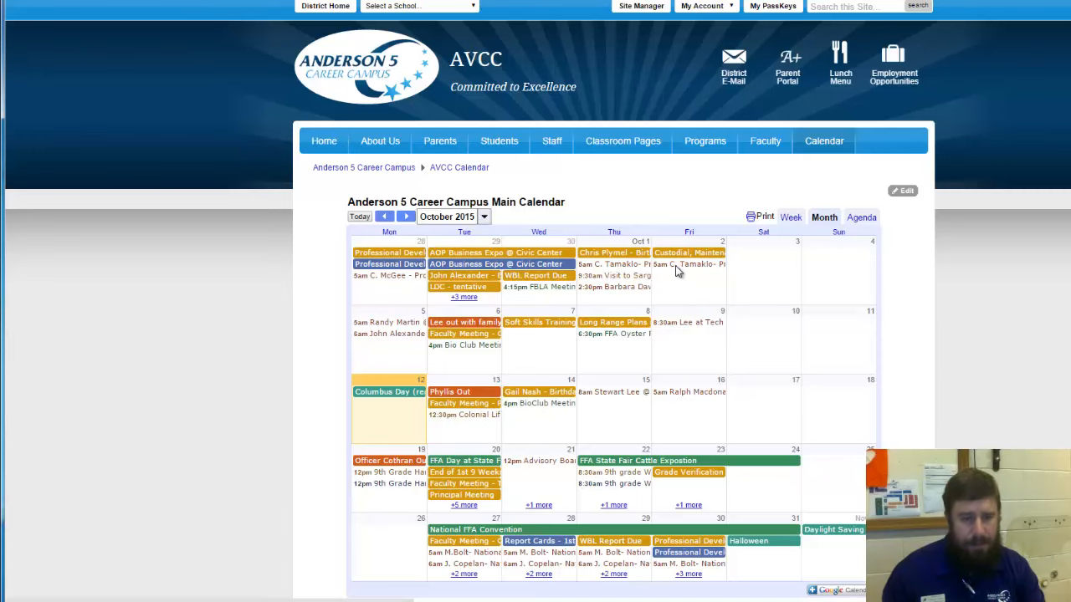
{"action": "left_click", "coordinate": [324, 141]}
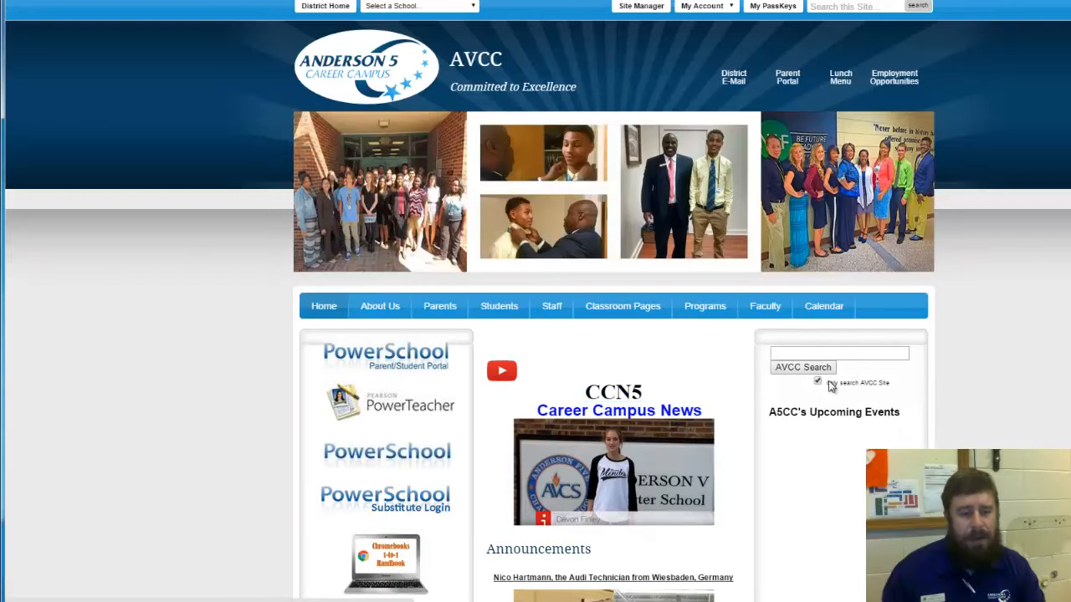
{"action": "scroll", "coordinate": [970, 431], "scroll_direction": "down", "scroll_amount": 3}
{"action": "scroll", "coordinate": [965, 419], "scroll_direction": "down", "scroll_amount": 2}
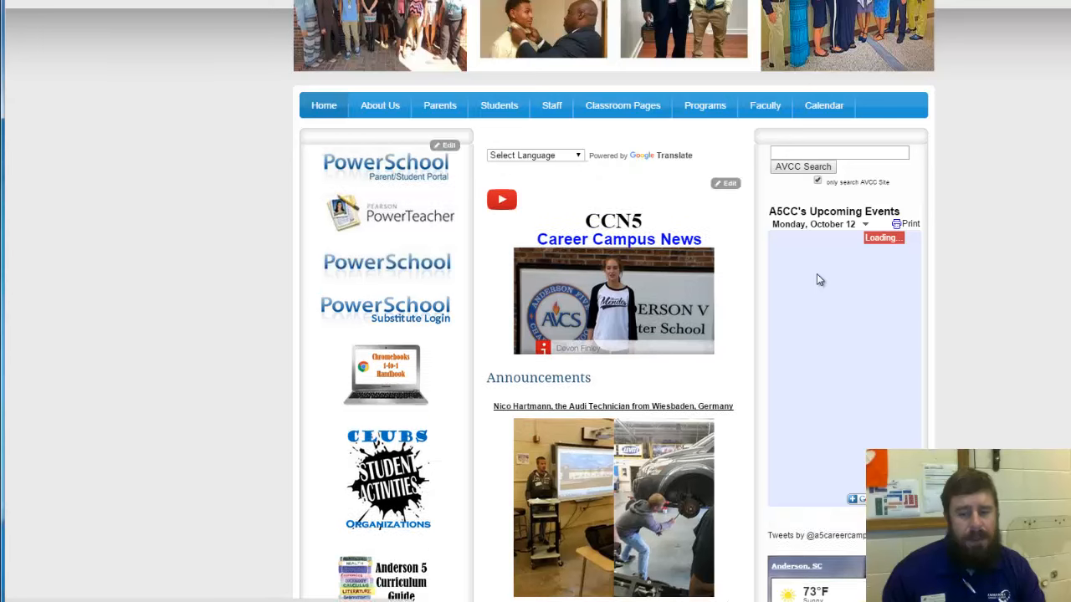
Return to the Google Calendar month view and open the full details form for a new event on October 12
{"action": "key", "text": "ctrl+Tab"}
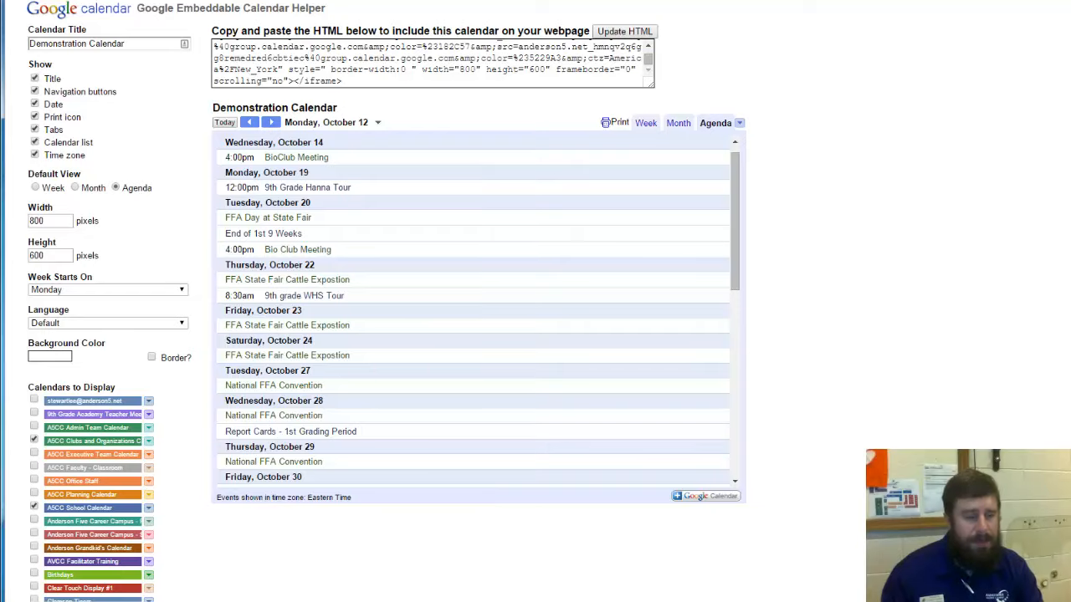
{"action": "key", "text": "ctrl+Tab"}
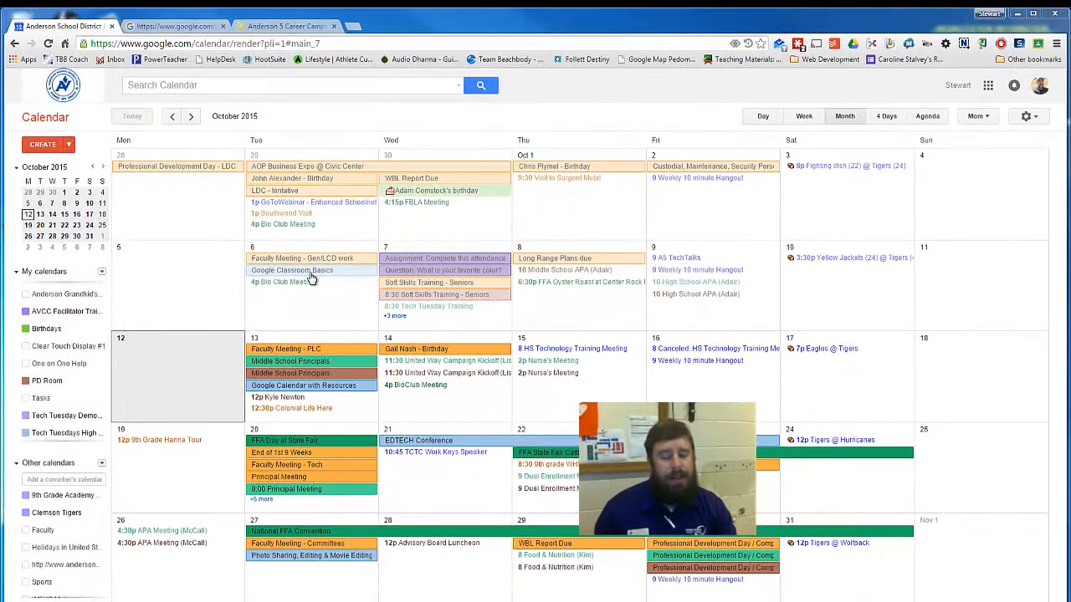
{"action": "left_click", "coordinate": [179, 371]}
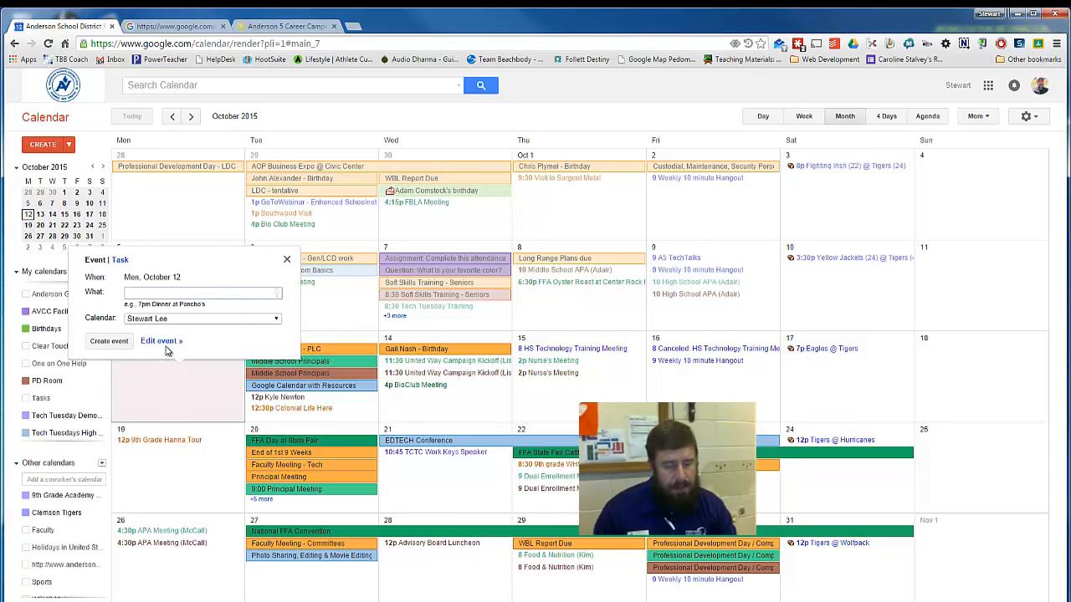
{"action": "left_click", "coordinate": [161, 340]}
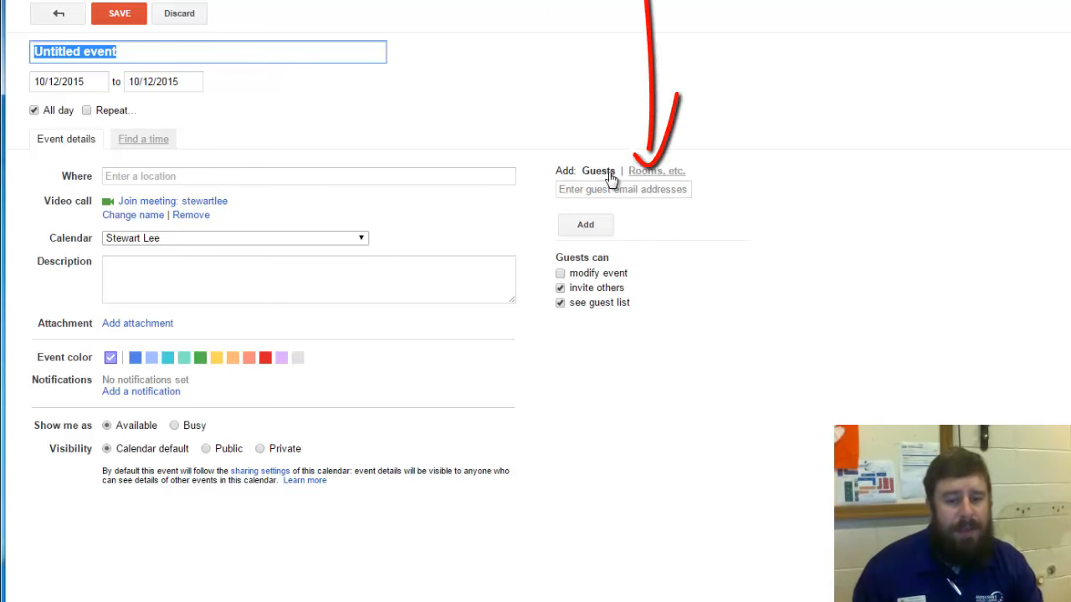
Show the rooms that can be added to the event and list those available at Anderson Five Career Campus
{"action": "left_click", "coordinate": [648, 174]}
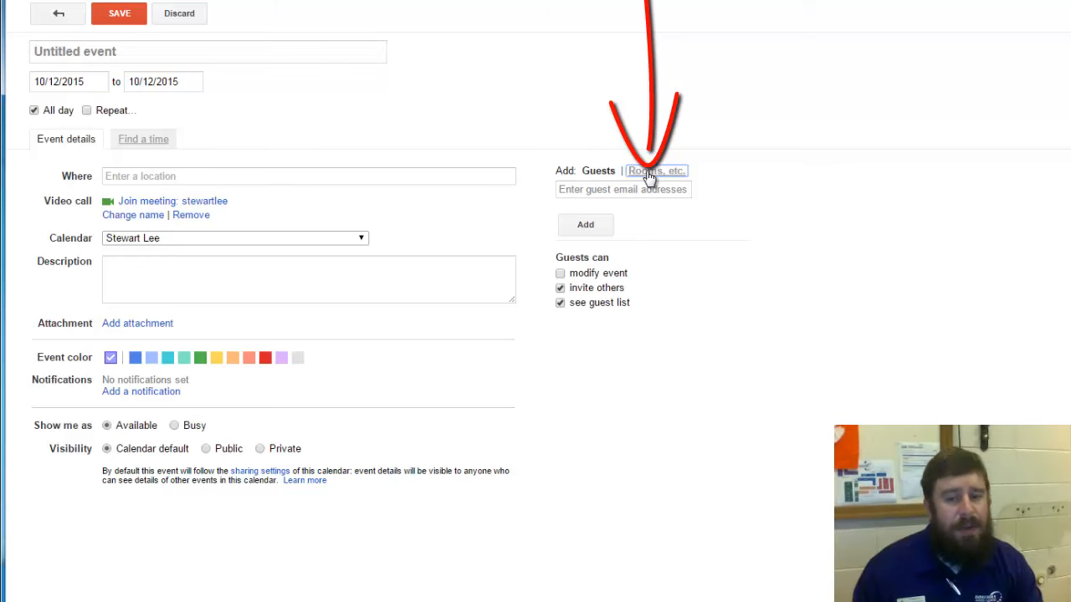
{"action": "left_click", "coordinate": [653, 180]}
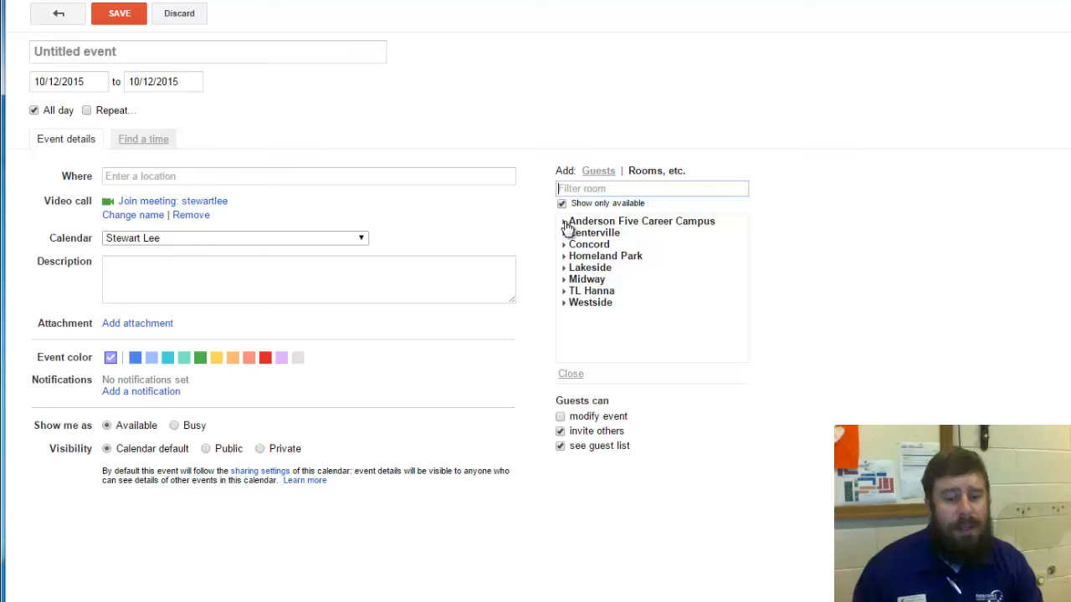
{"action": "left_click", "coordinate": [621, 223]}
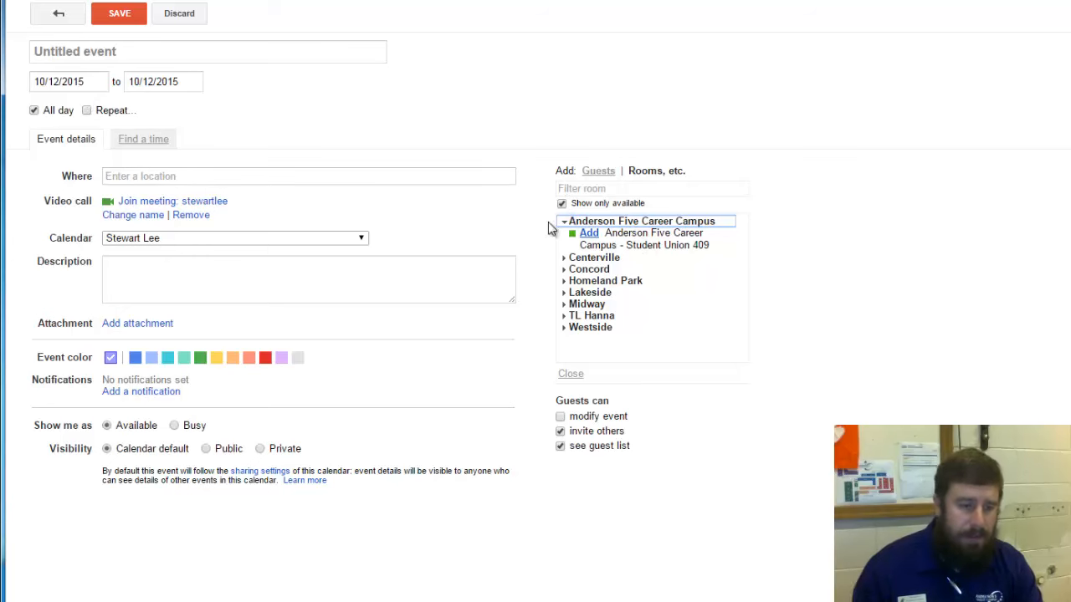
Set the new event's date to 10/11/2015 and add Anderson Five Career Campus - Room 110 as its room
{"action": "left_click", "coordinate": [70, 81]}
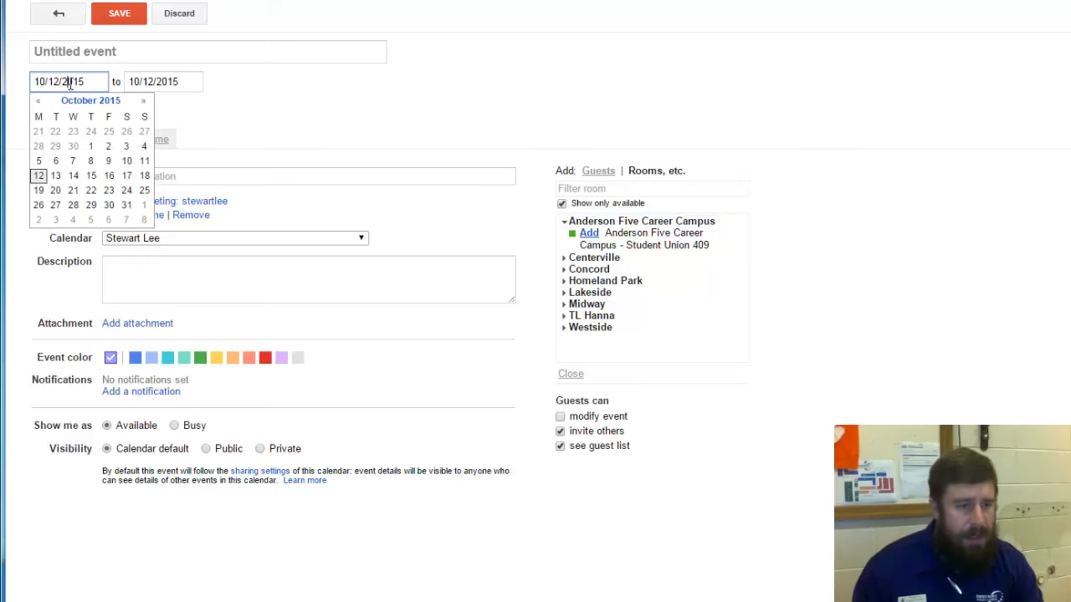
{"action": "left_click", "coordinate": [145, 163]}
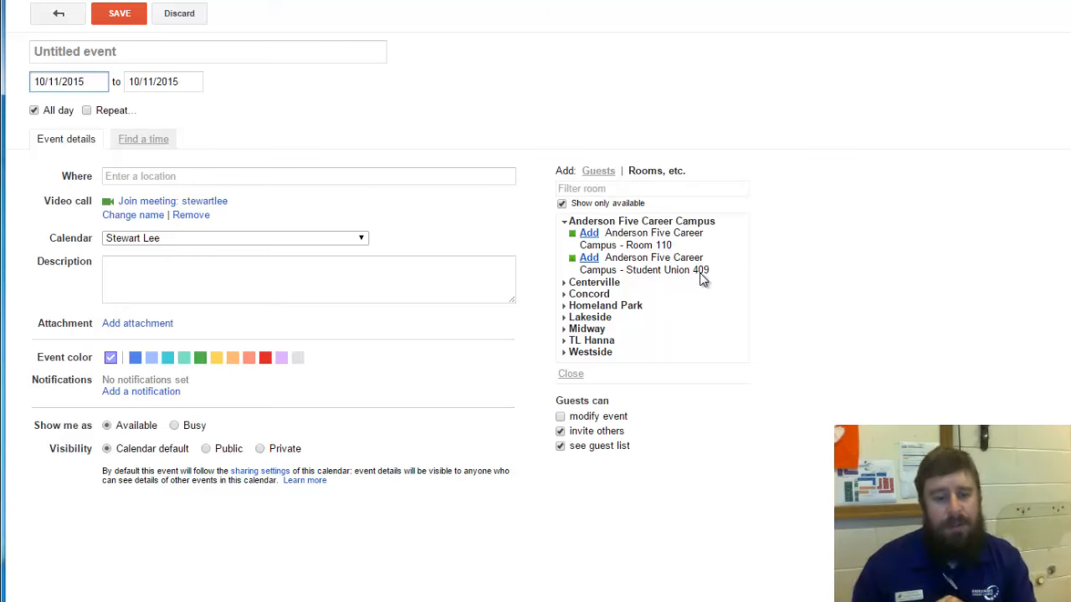
{"action": "left_click", "coordinate": [590, 236]}
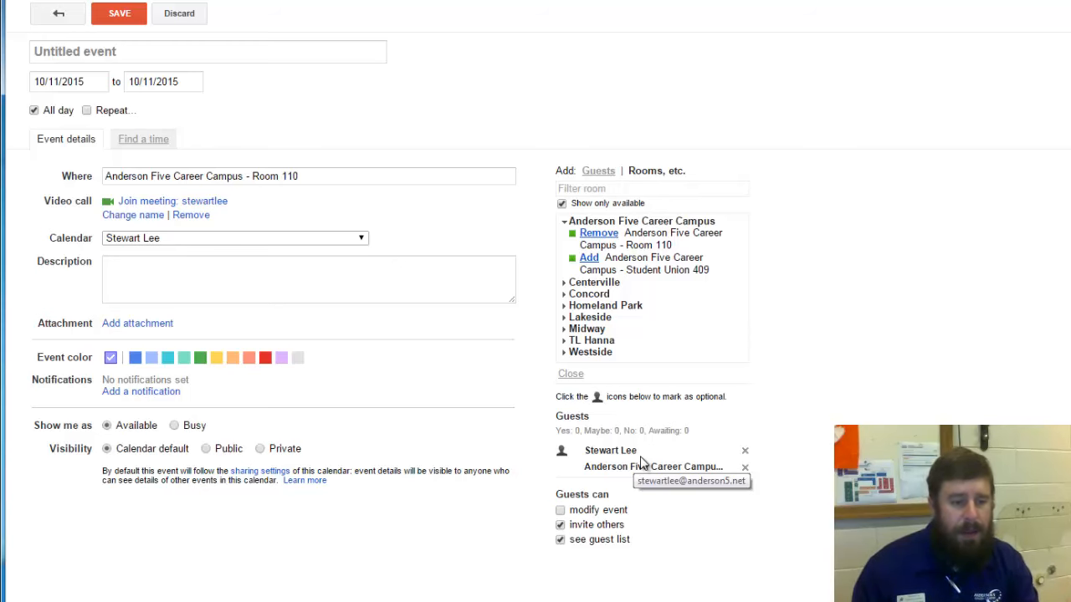
Assign the event to the Clear Touch Display #1 calendar with the all-day option turned off, and discard the event
{"action": "left_click", "coordinate": [209, 239]}
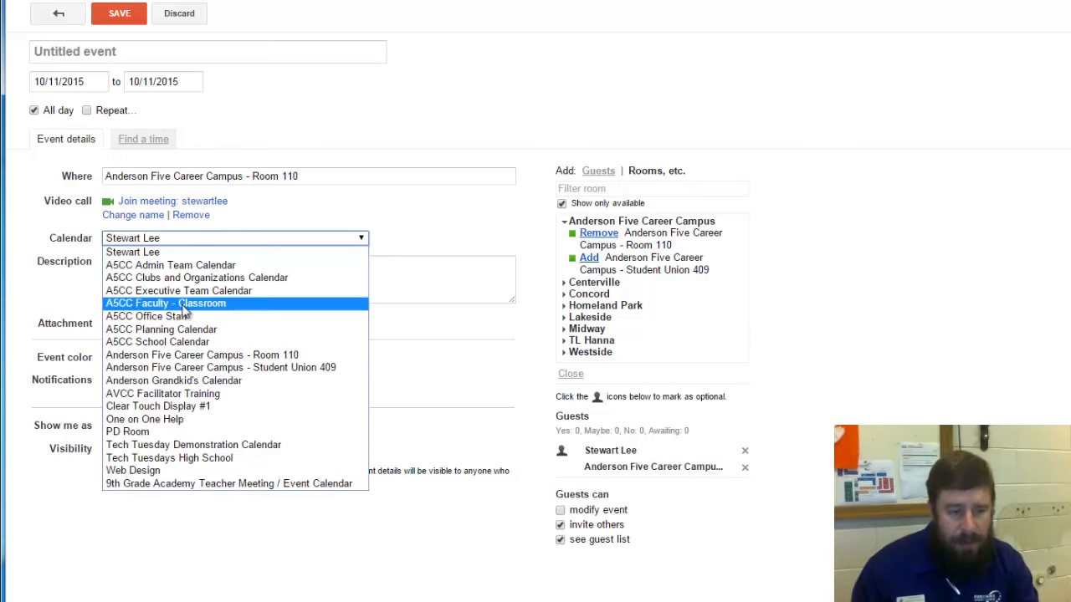
{"action": "left_click", "coordinate": [199, 412]}
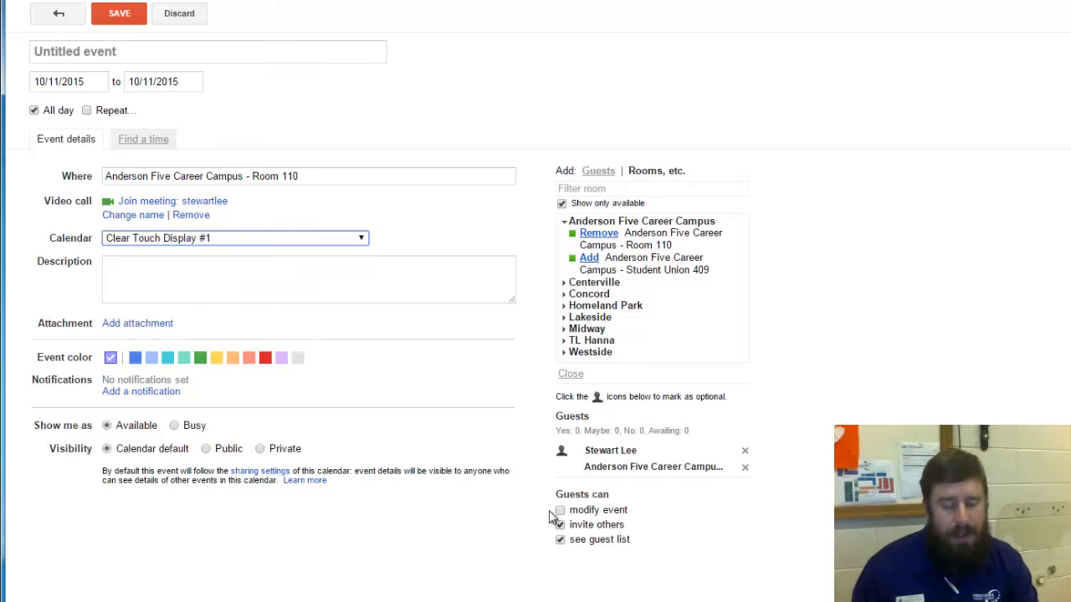
{"action": "left_click", "coordinate": [117, 54]}
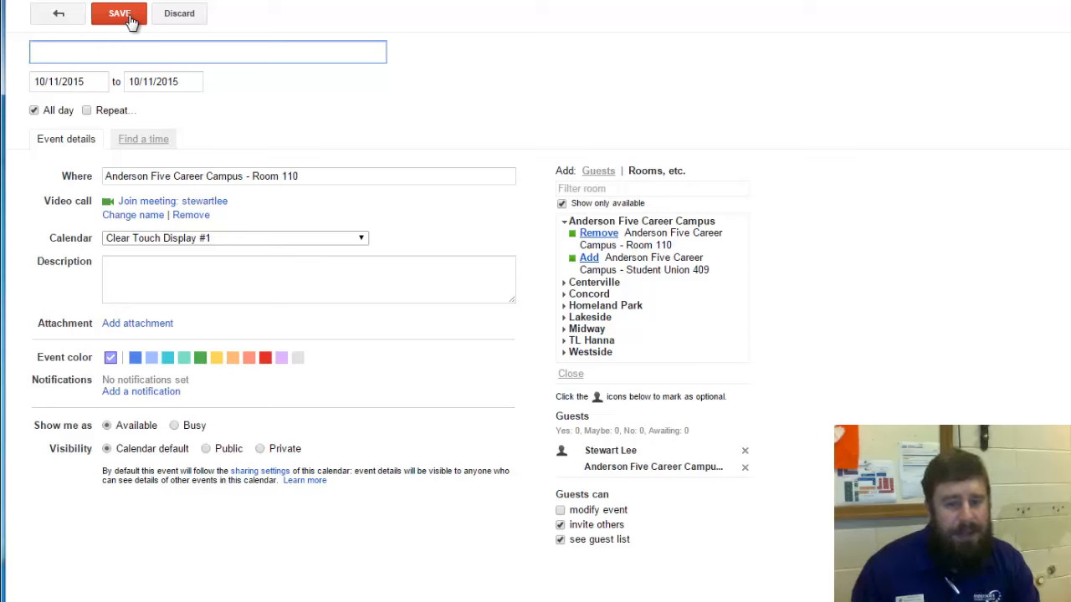
{"action": "left_click", "coordinate": [33, 110]}
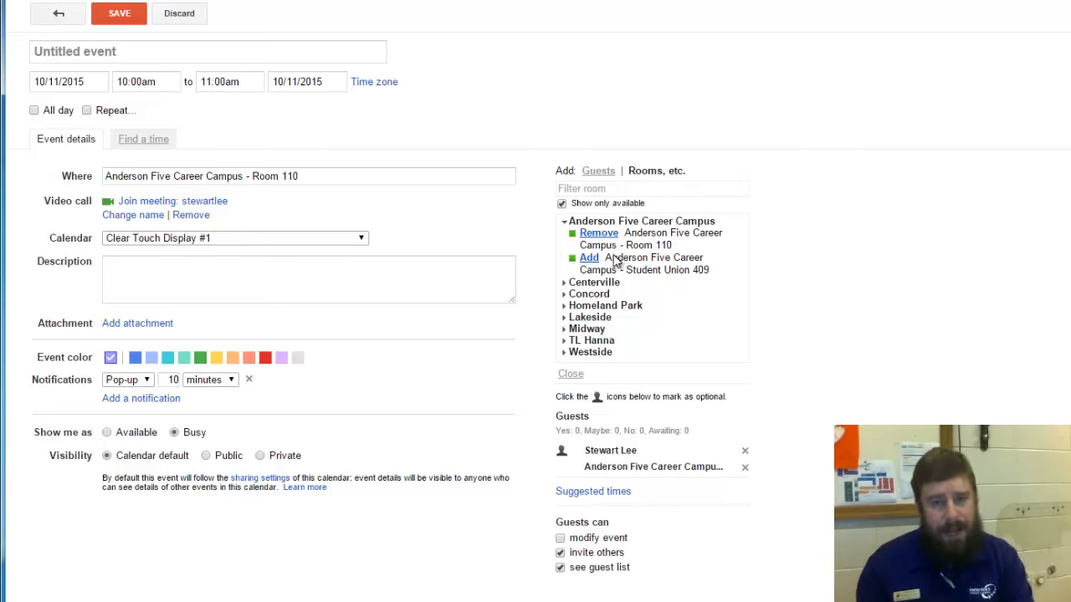
{"action": "left_click", "coordinate": [164, 17]}
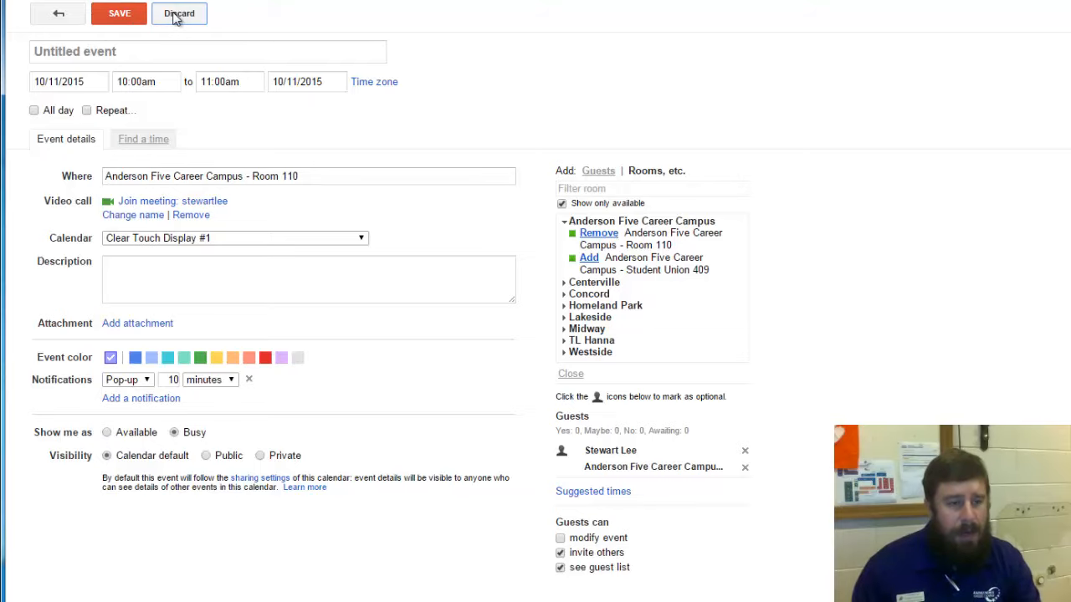